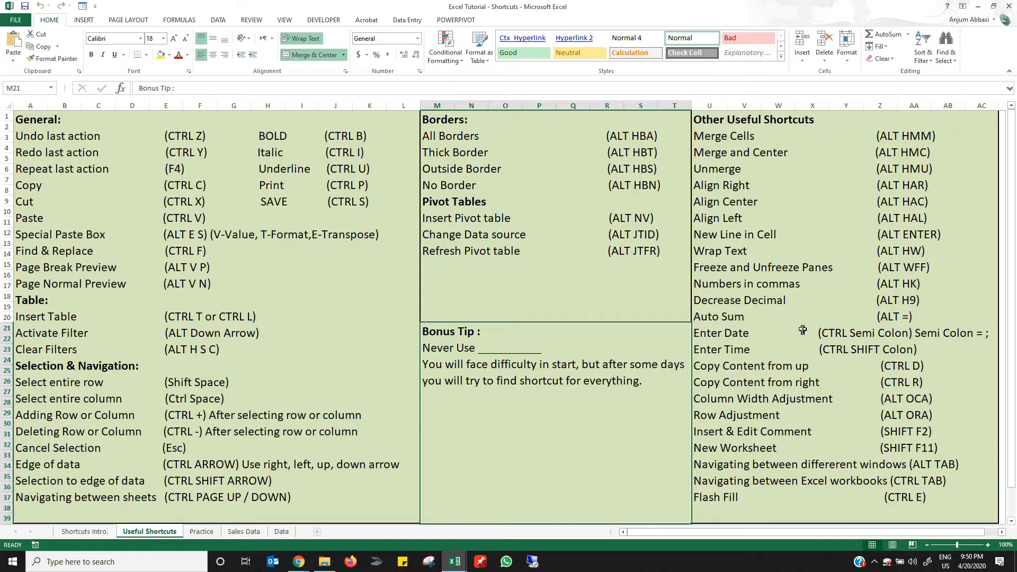
- Select the Other Useful Shortcuts block, switch to the Practice sheet and go to the cash flow text in cell L14
{"action": "left_click", "coordinate": [754, 163]}
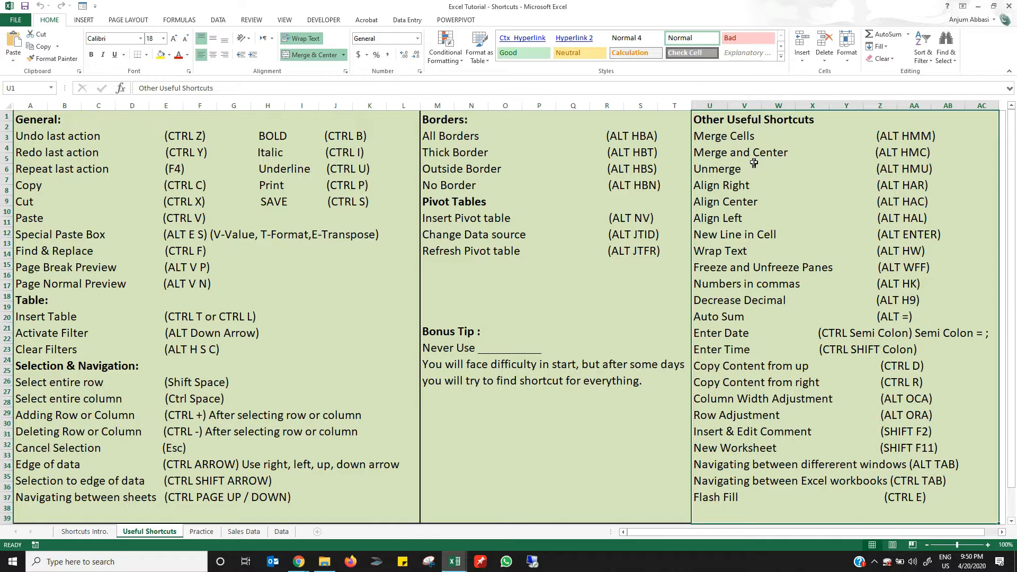
{"action": "key", "text": "ctrl+Page_Down"}
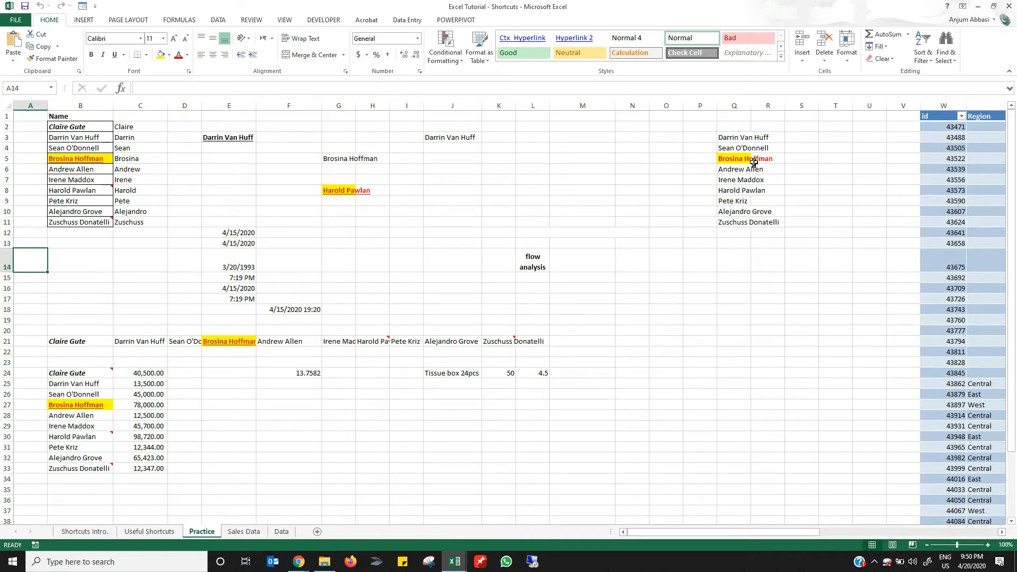
{"action": "key", "text": "Right"}
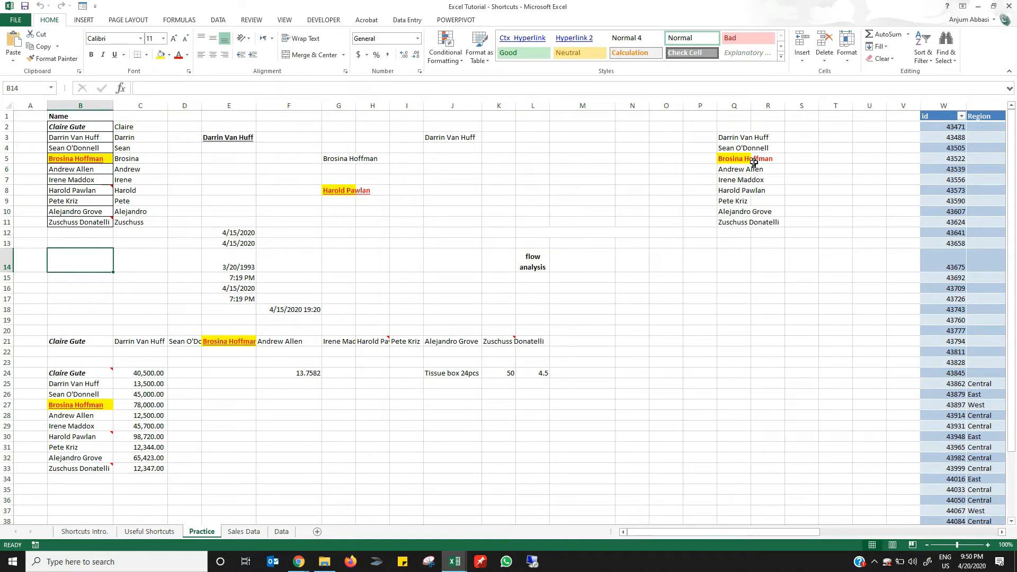
{"action": "key", "text": "ctrl+Page_Down"}
{"action": "key", "text": "ctrl+Page_Up"}
{"action": "key", "text": "Right"}
{"action": "key", "text": "Right"}
{"action": "key", "text": "Right"}
{"action": "key", "text": "Right"}
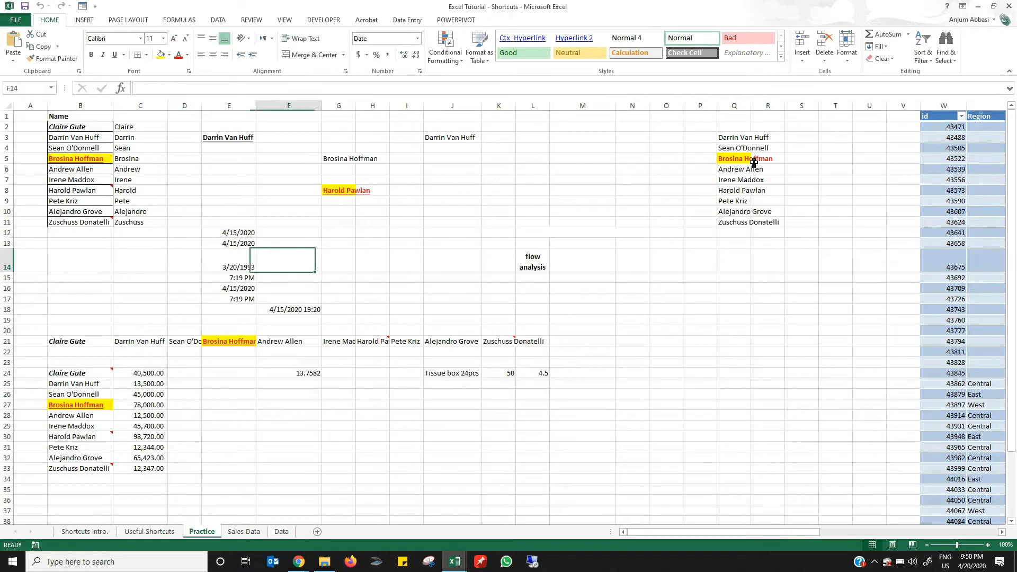
{"action": "key", "text": "Right"}
{"action": "key", "text": "Right"}
{"action": "key", "text": "Right"}
{"action": "key", "text": "Right"}
{"action": "key", "text": "Right"}
{"action": "key", "text": "Right"}
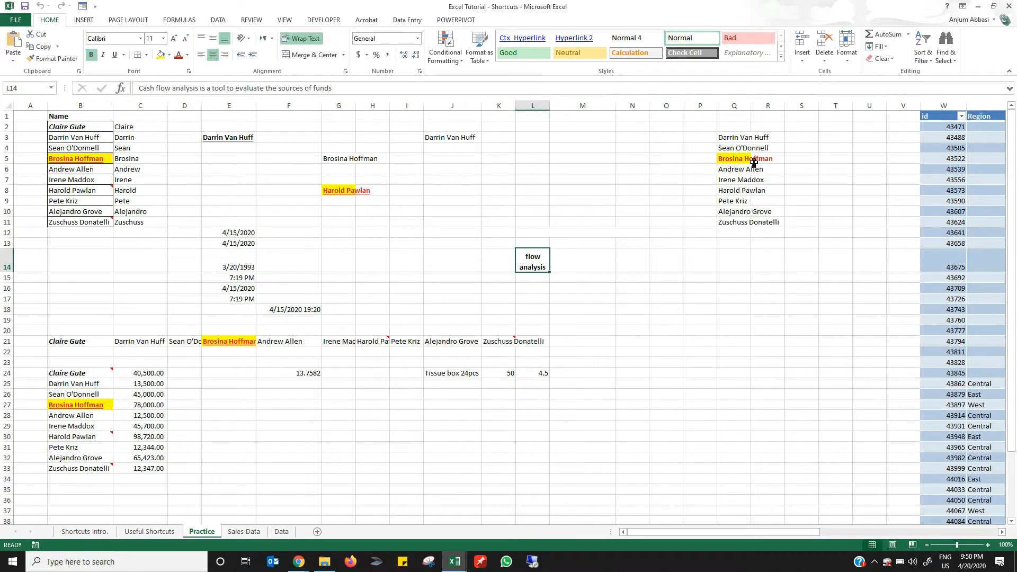
- Open the text of cell L14 for editing to read it in full, and leave it unedited
{"action": "left_click", "coordinate": [345, 87]}
{"action": "triple_click", "coordinate": [312, 87]}
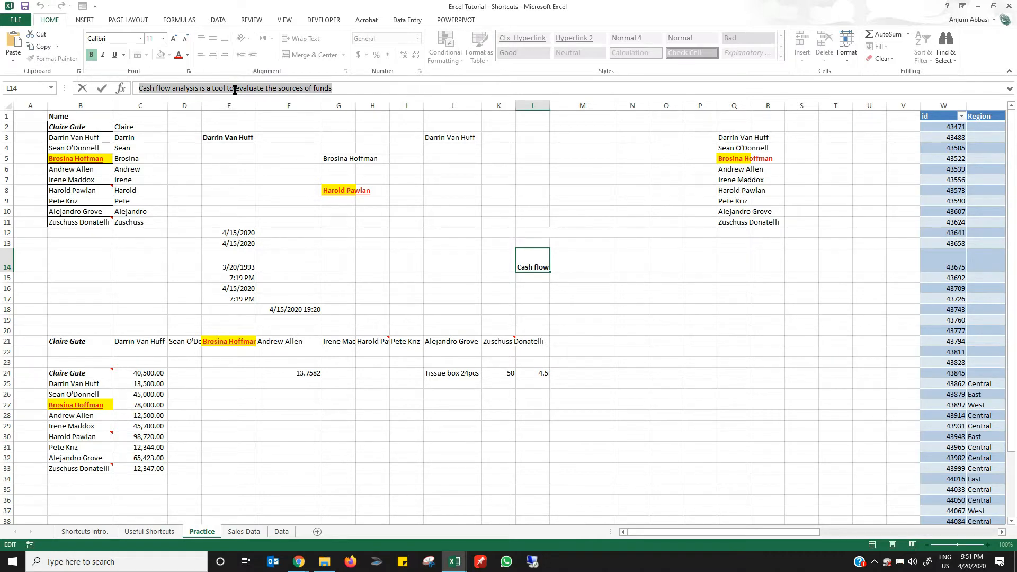
{"action": "key", "text": "Home"}
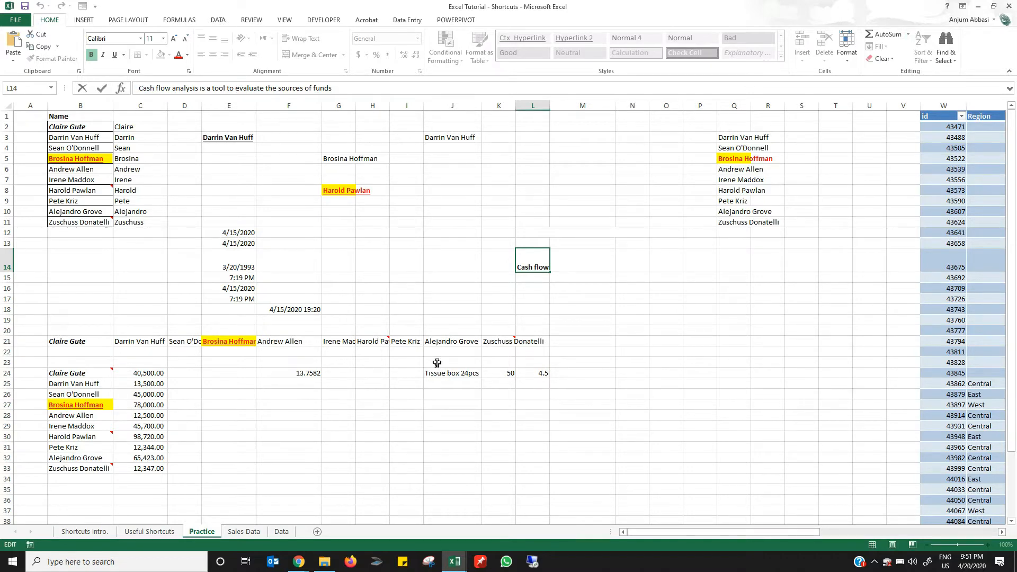
{"action": "left_click", "coordinate": [533, 252]}
{"action": "left_click", "coordinate": [630, 253]}
{"action": "left_click", "coordinate": [534, 260]}
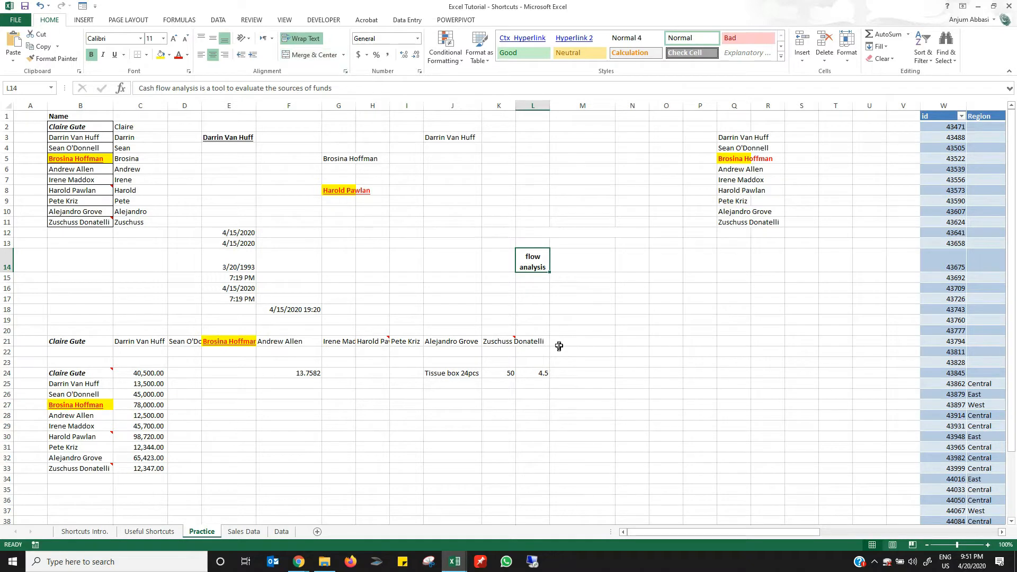
- Merge and center cells L14 through R14
{"action": "key", "text": "shift+Right"}
{"action": "key", "text": "shift+Right"}
{"action": "key", "text": "shift+Right"}
{"action": "key", "text": "shift+Right"}
{"action": "key", "text": "shift+Right"}
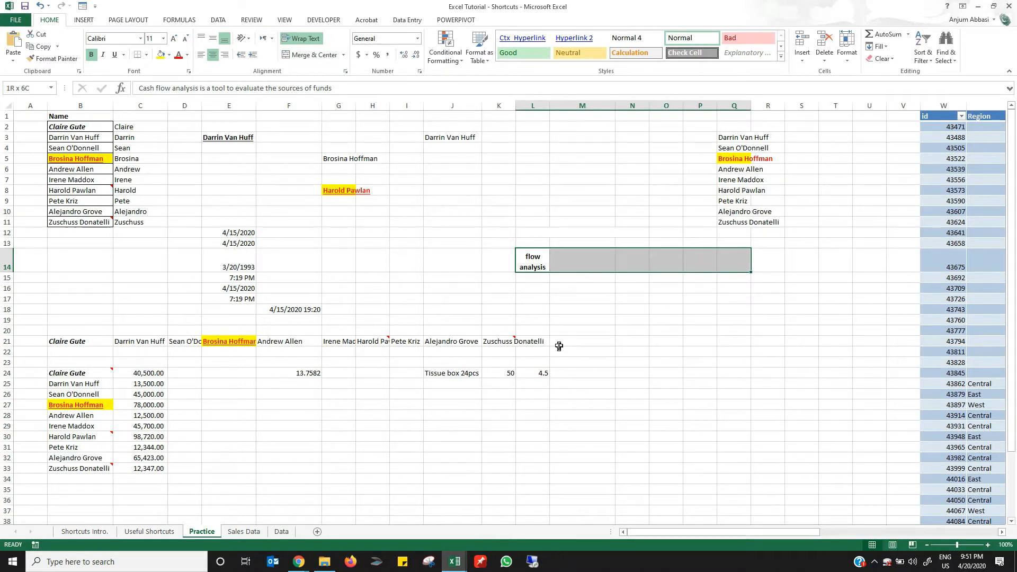
{"action": "key", "text": "shift+Right"}
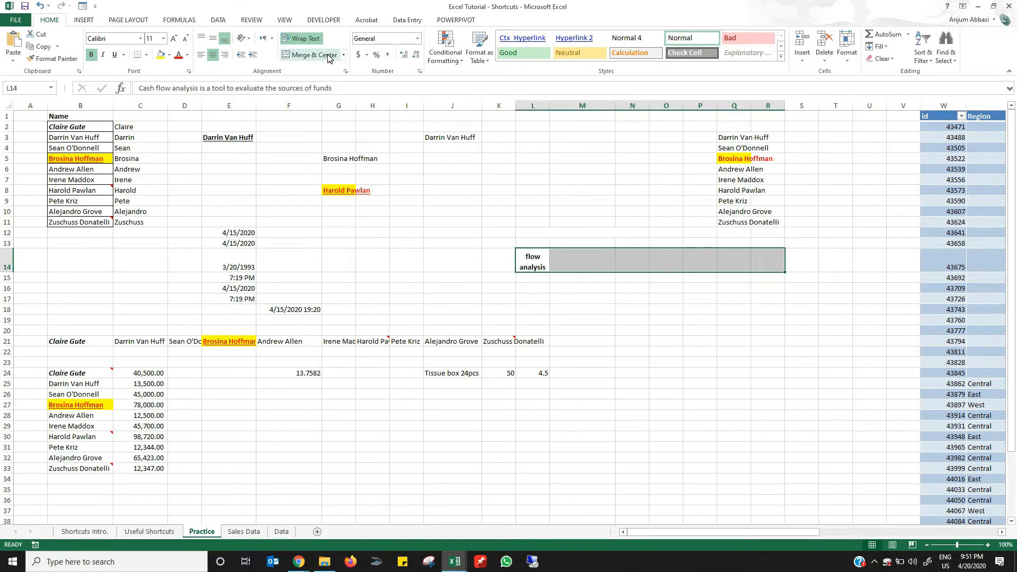
{"action": "left_click", "coordinate": [344, 56]}
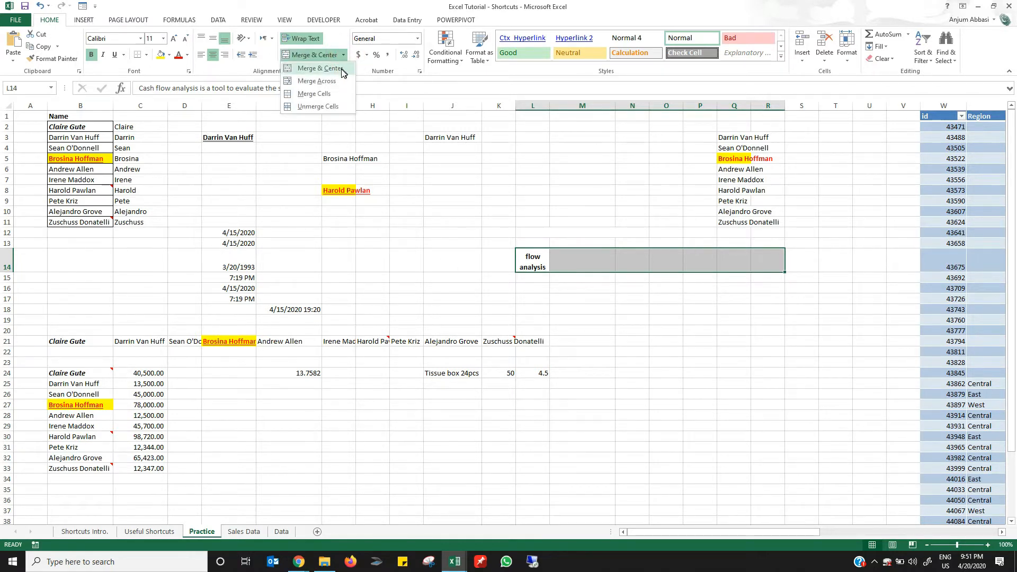
{"action": "left_click", "coordinate": [339, 68]}
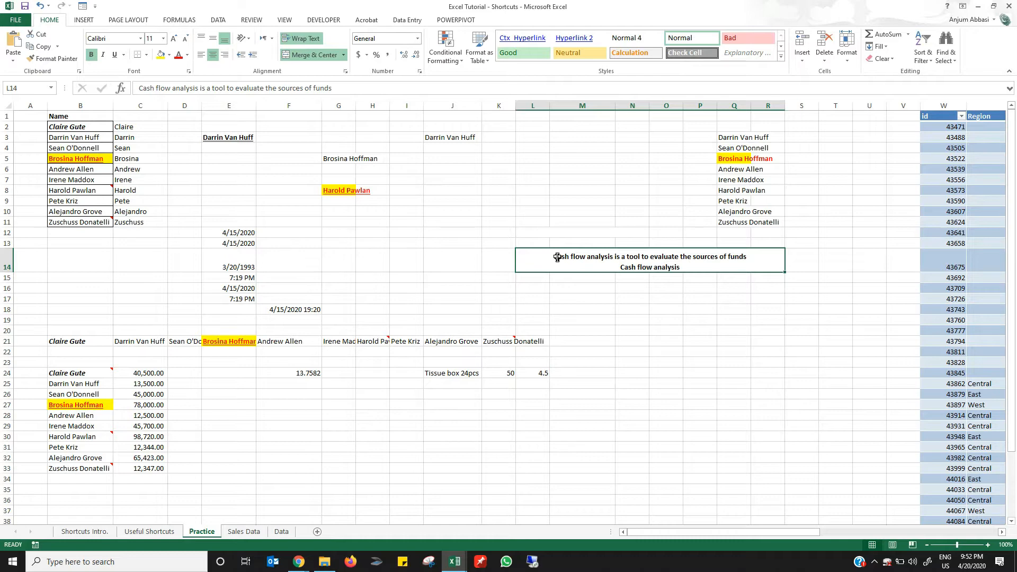
- Unmerge the L14:R14 block and merge it again with the plain Merge Cells option
{"action": "left_click", "coordinate": [631, 260]}
{"action": "left_click", "coordinate": [342, 54]}
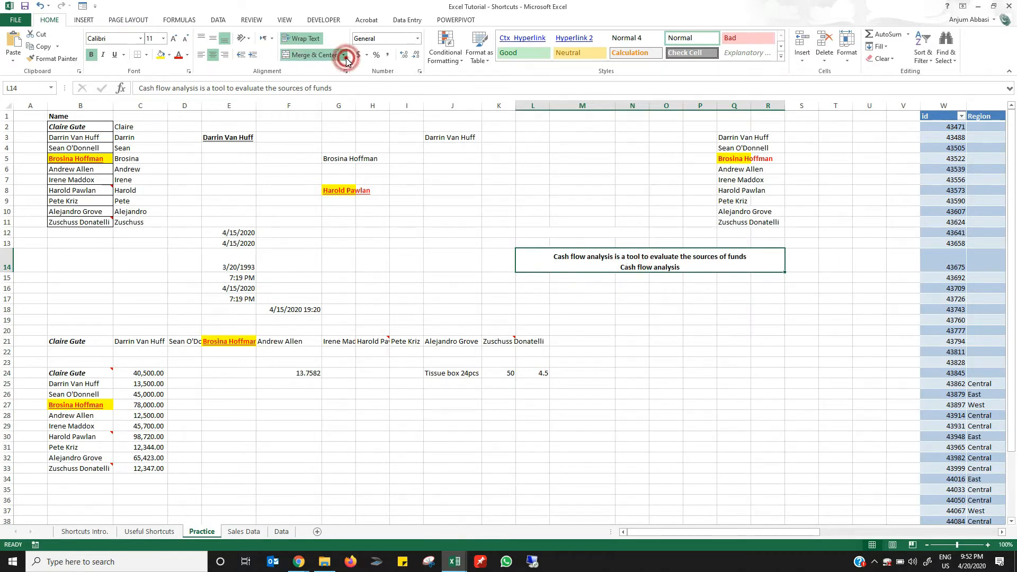
{"action": "left_click", "coordinate": [336, 93]}
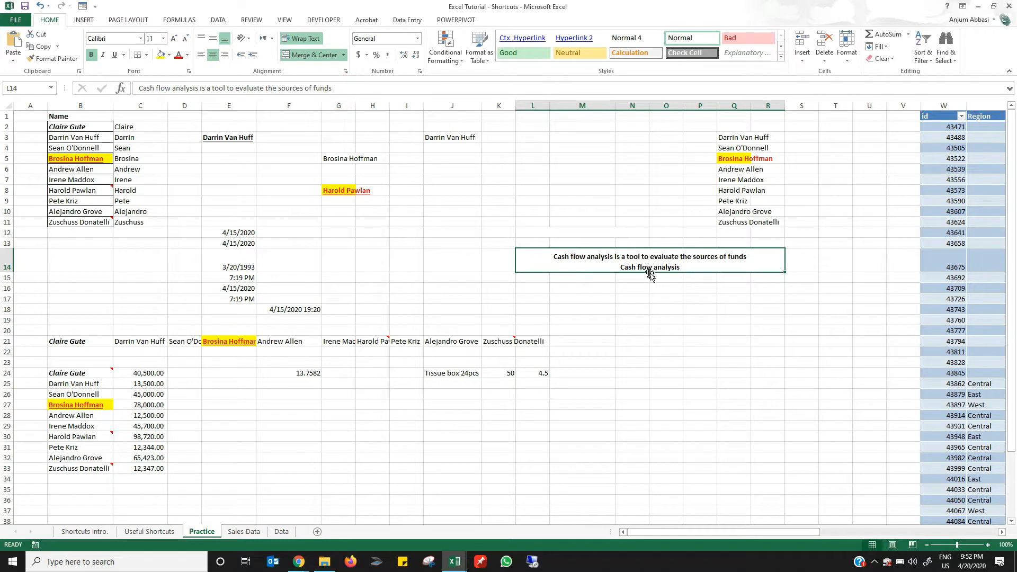
{"action": "left_click", "coordinate": [343, 55]}
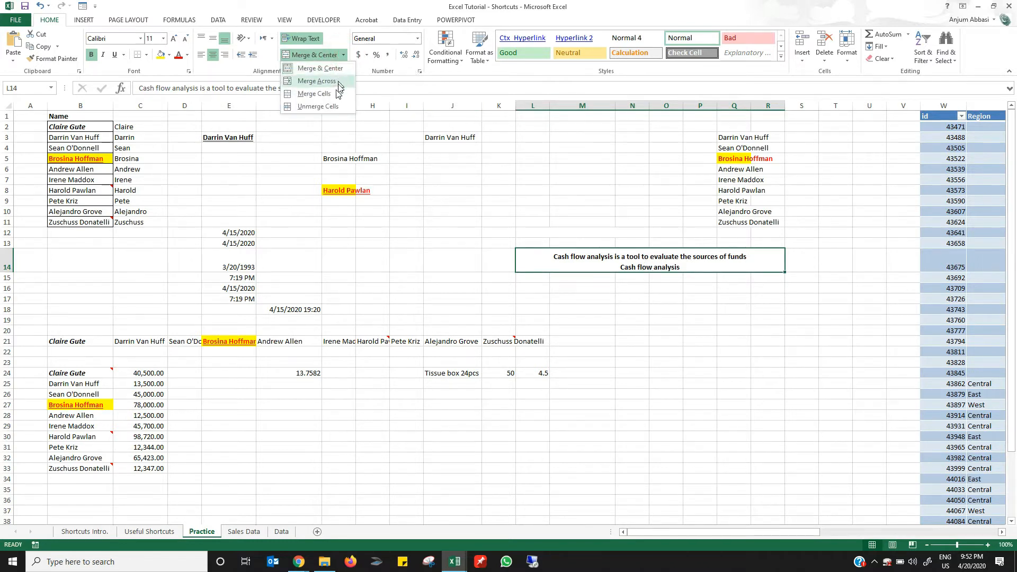
{"action": "left_click", "coordinate": [335, 106]}
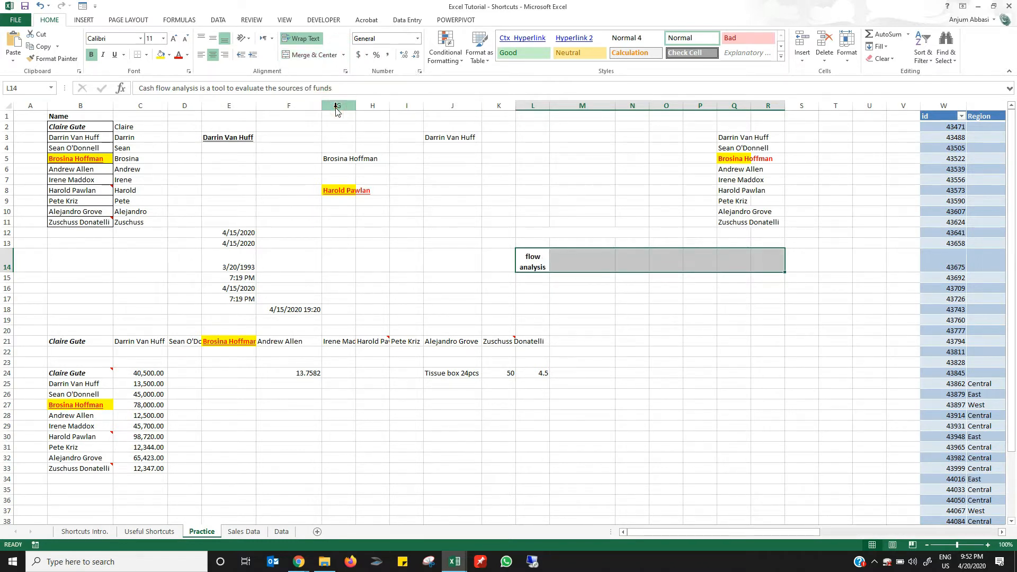
{"action": "left_click", "coordinate": [343, 55]}
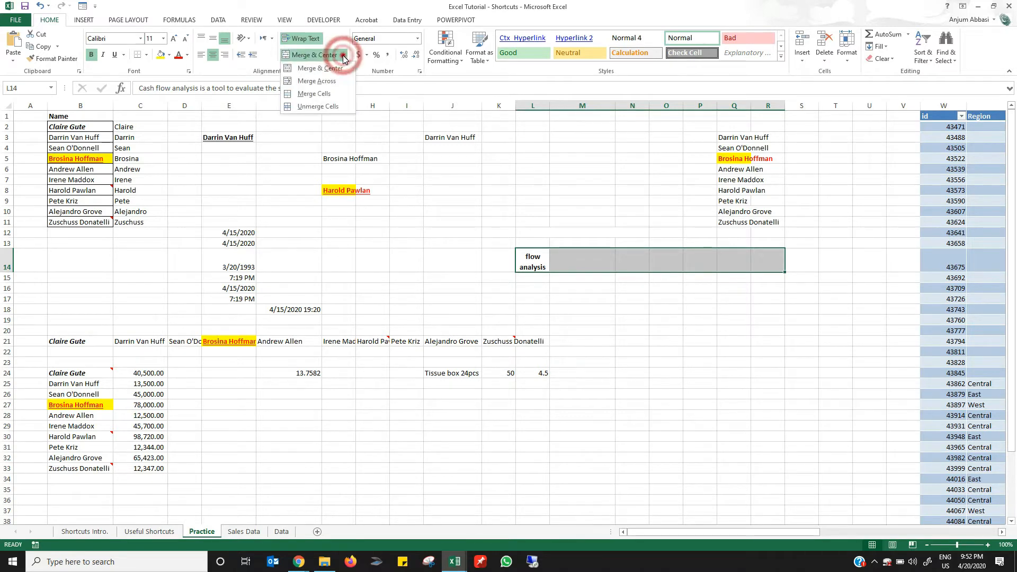
{"action": "left_click", "coordinate": [333, 94]}
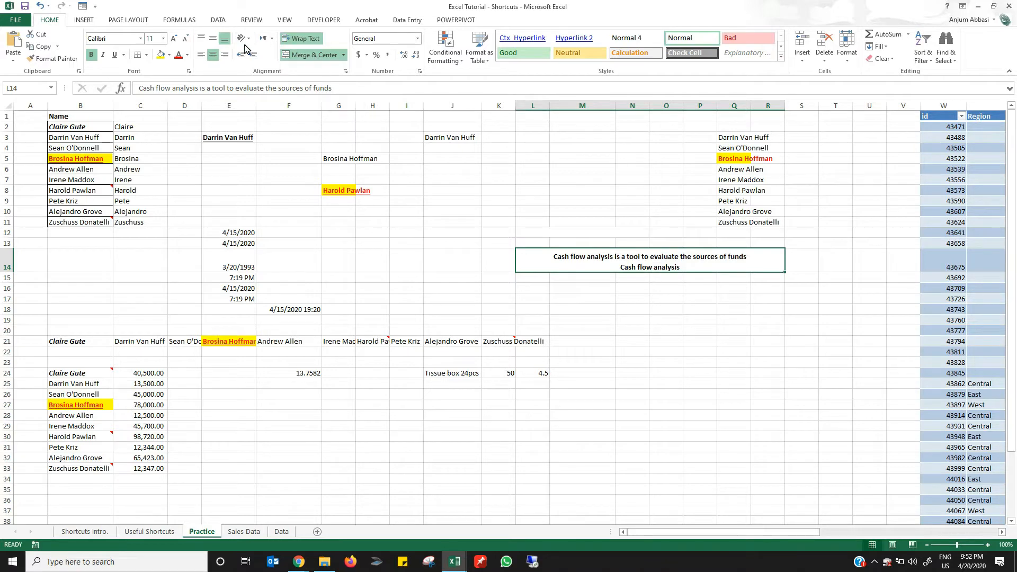
- Try left, center and right alignment on the merged cash flow cell, ending with center alignment
{"action": "left_click", "coordinate": [201, 55]}
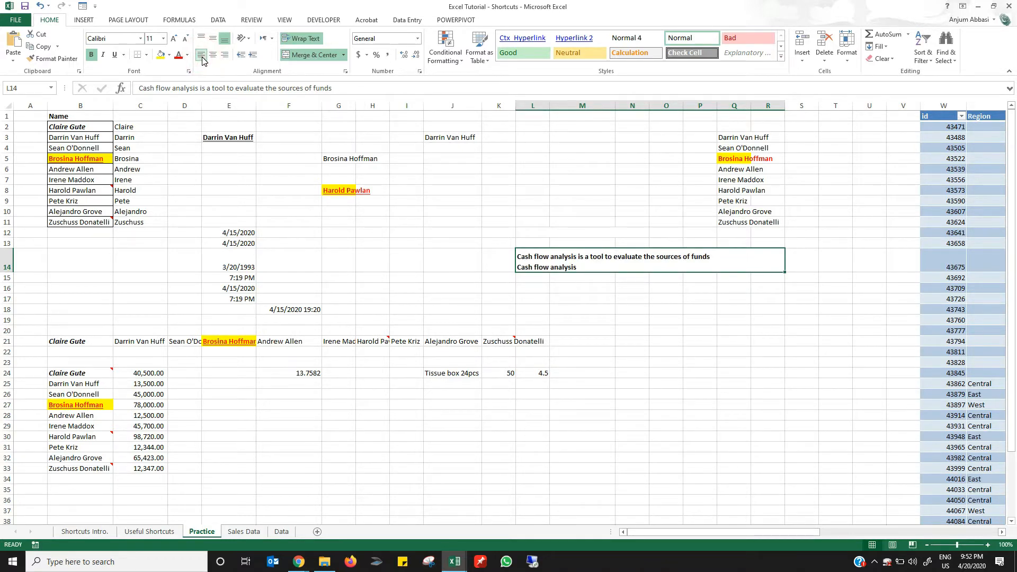
{"action": "left_click", "coordinate": [212, 55]}
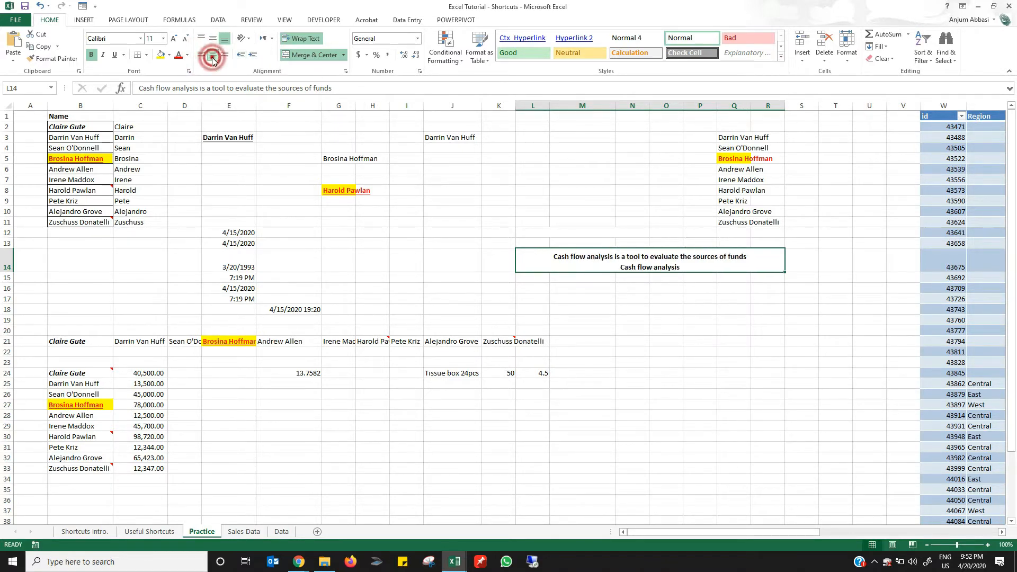
{"action": "left_click", "coordinate": [222, 55]}
{"action": "left_click", "coordinate": [201, 55]}
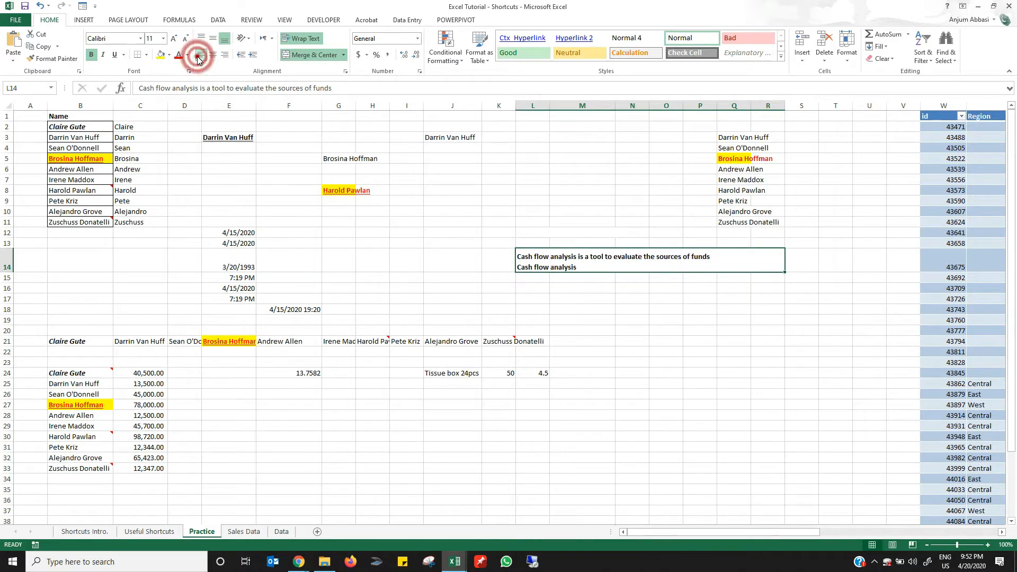
{"action": "left_click", "coordinate": [212, 55]}
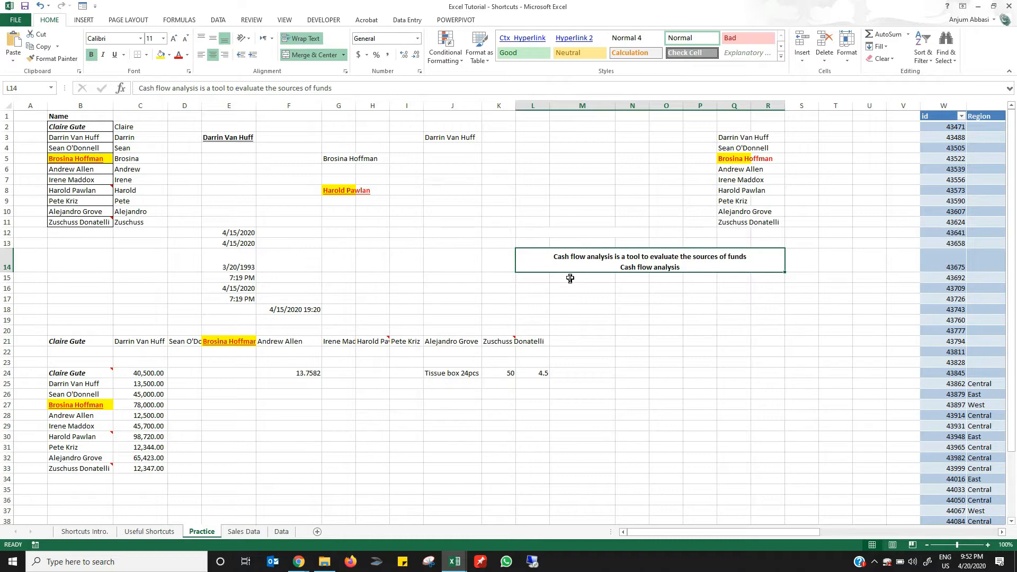
- Unmerge the L14:R14 block by toggling Merge & Center off
{"action": "key", "text": "alt"}
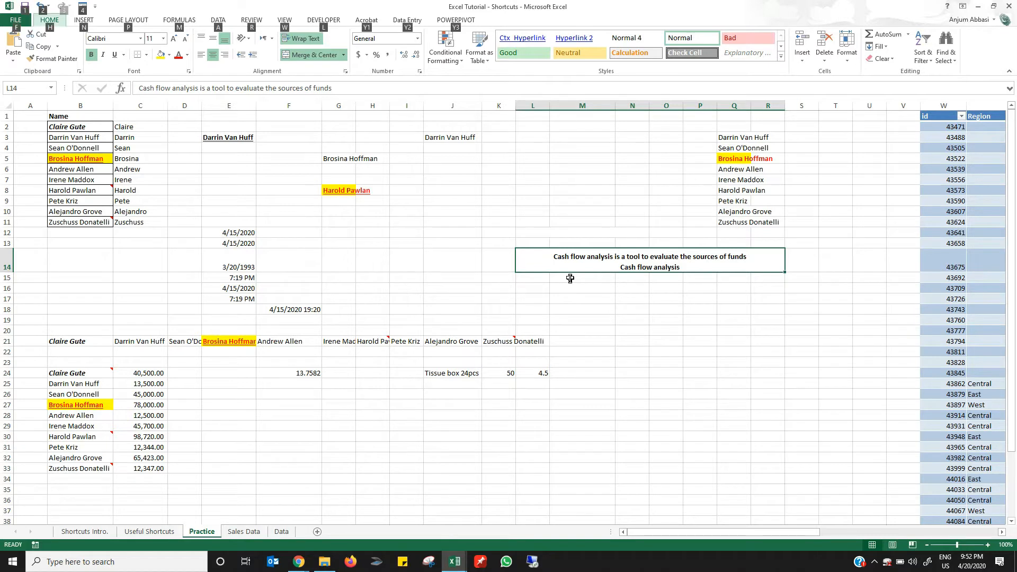
{"action": "key", "text": "alt"}
{"action": "key", "text": "alt+h"}
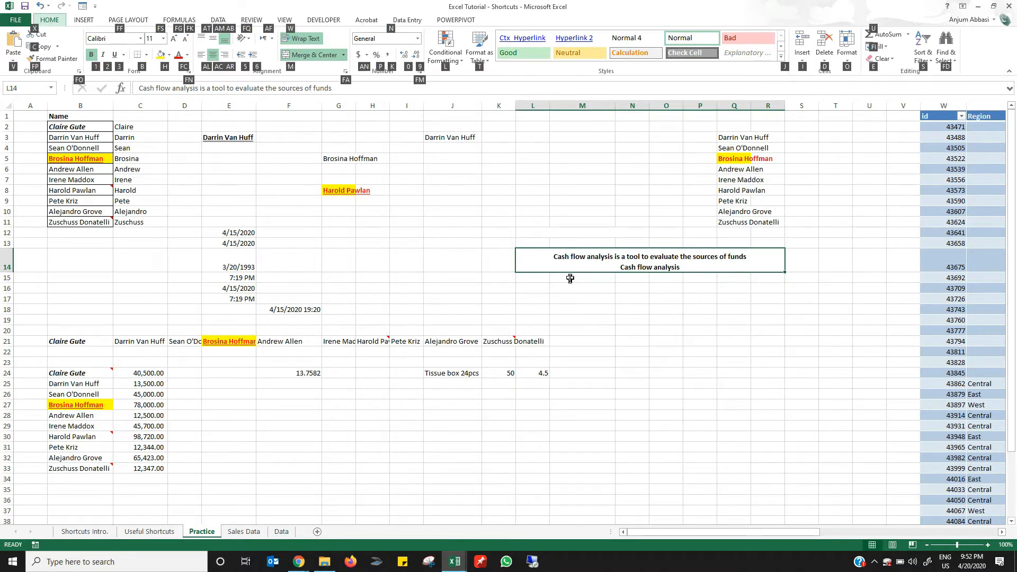
{"action": "key", "text": "m"}
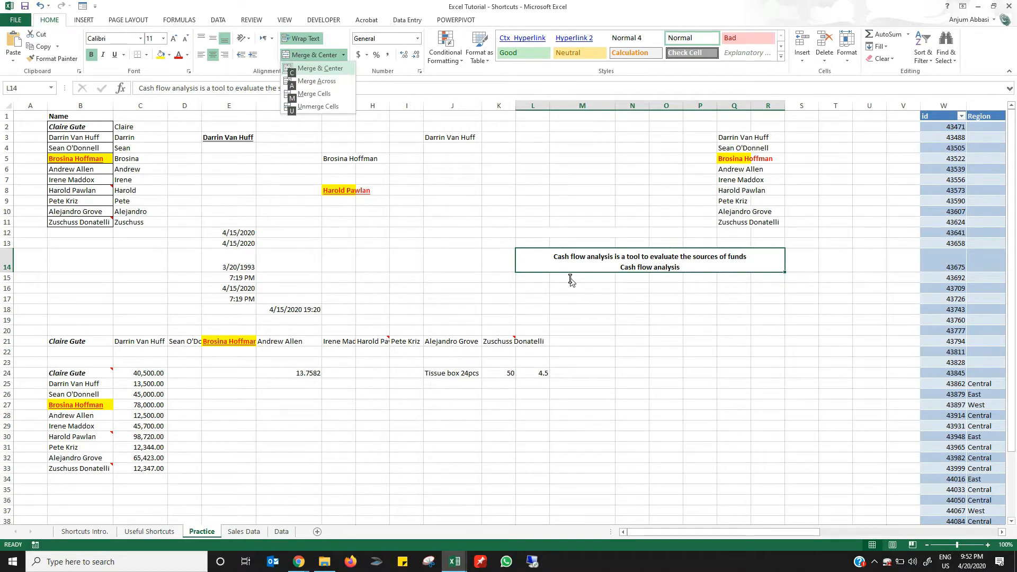
{"action": "key", "text": "alt"}
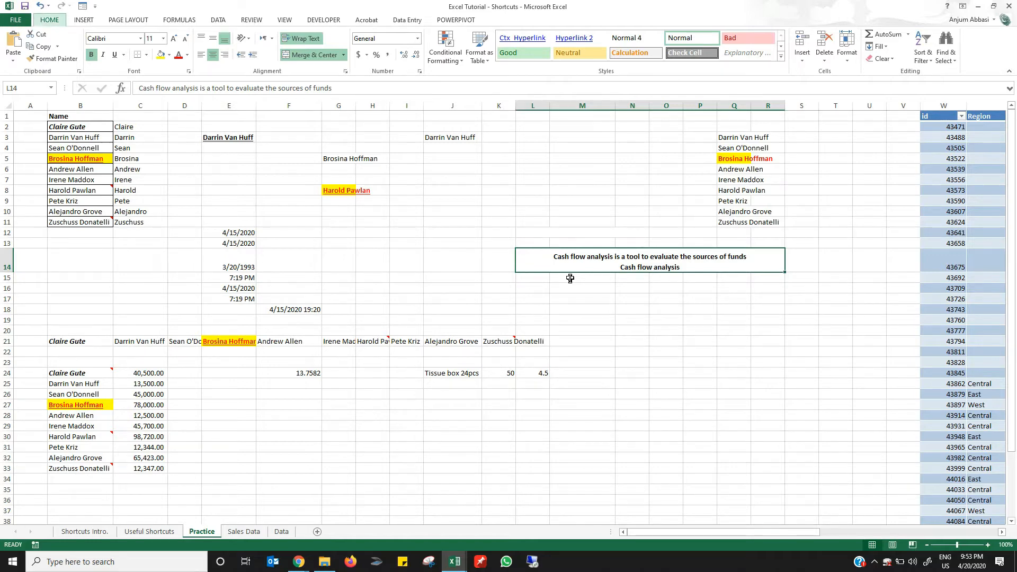
{"action": "key", "text": "alt+h"}
{"action": "key", "text": "m"}
{"action": "key", "text": "c"}
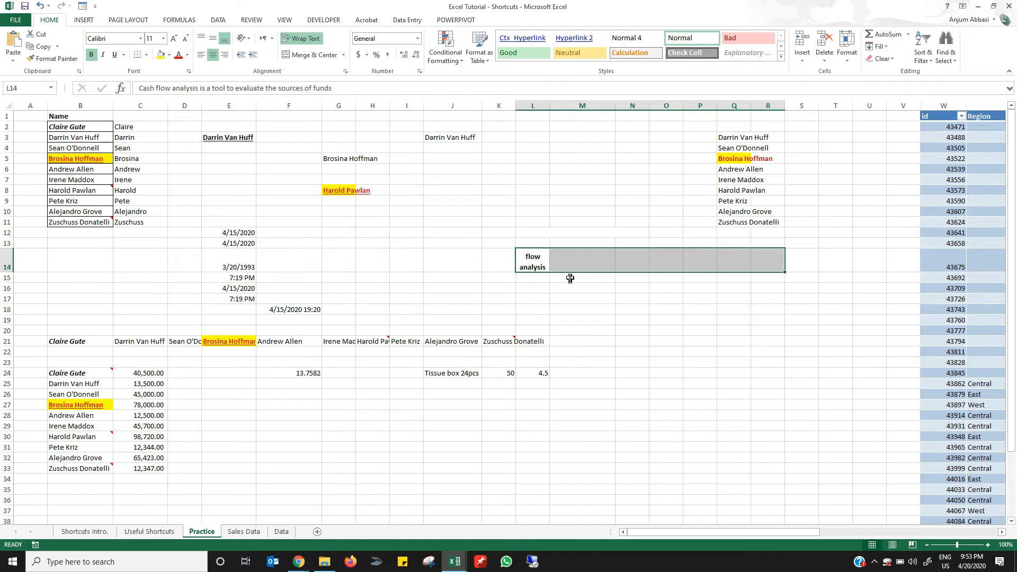
- Check the Useful Shortcuts sheet, return to the Practice sheet and go to the Region column of the table
{"action": "key", "text": "ctrl+Page_Up"}
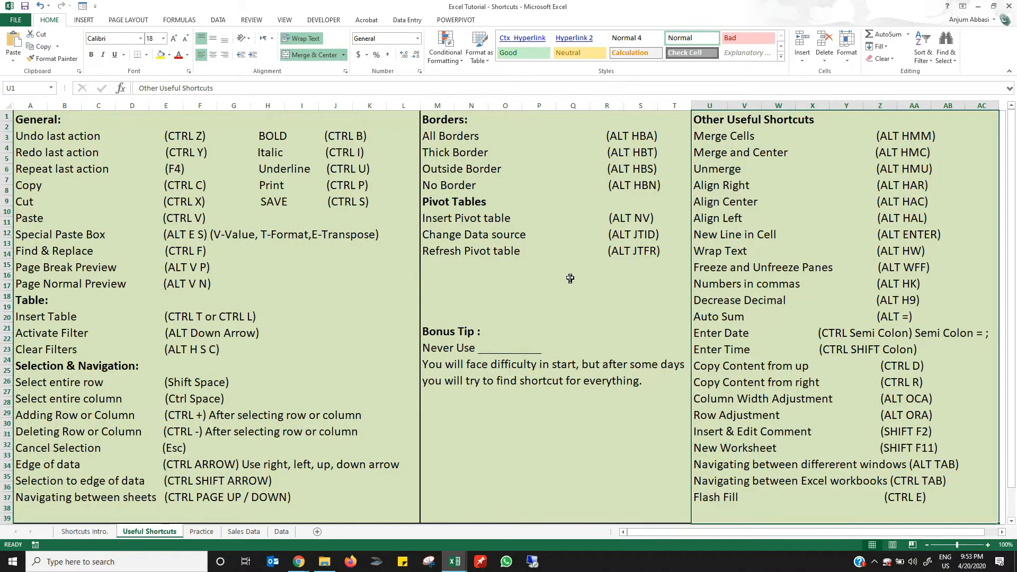
{"action": "key", "text": "ctrl+Page_Down"}
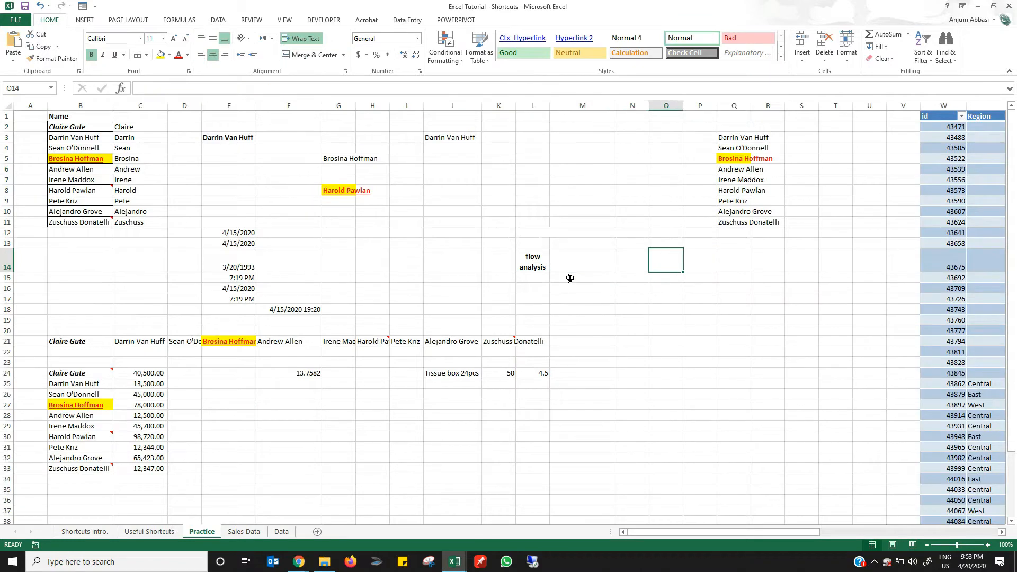
{"action": "key", "text": "ctrl+Right"}
{"action": "key", "text": "Right"}
{"action": "key", "text": "Right"}
{"action": "key", "text": "Right"}
{"action": "key", "text": "Right"}
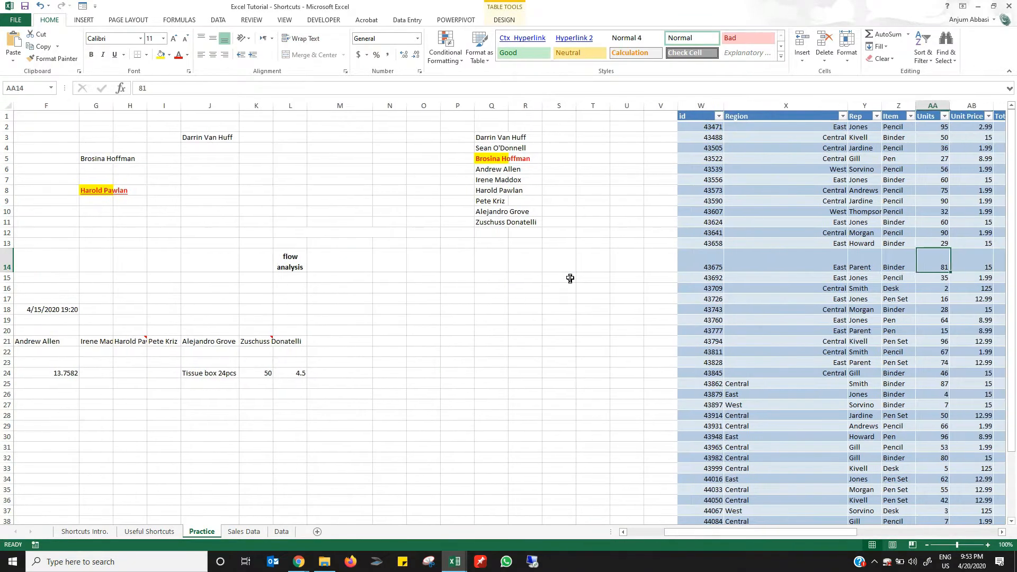
{"action": "key", "text": "Left"}
{"action": "key", "text": "Left"}
{"action": "key", "text": "Left"}
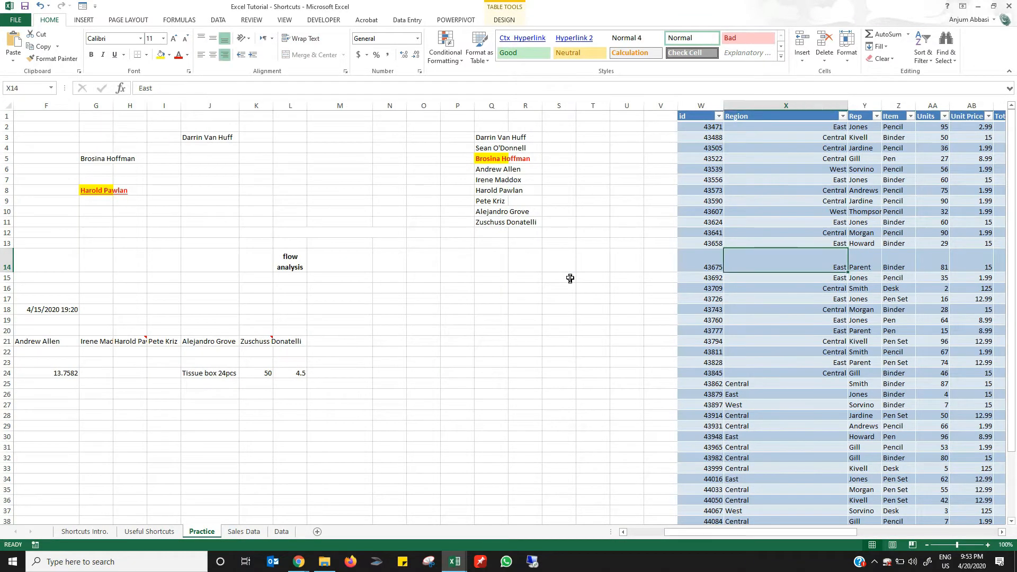
- Left-align the Region cells X2:X24 and change them to center alignment
{"action": "left_click_drag", "start_coordinate": [830, 130], "coordinate": [835, 374]}
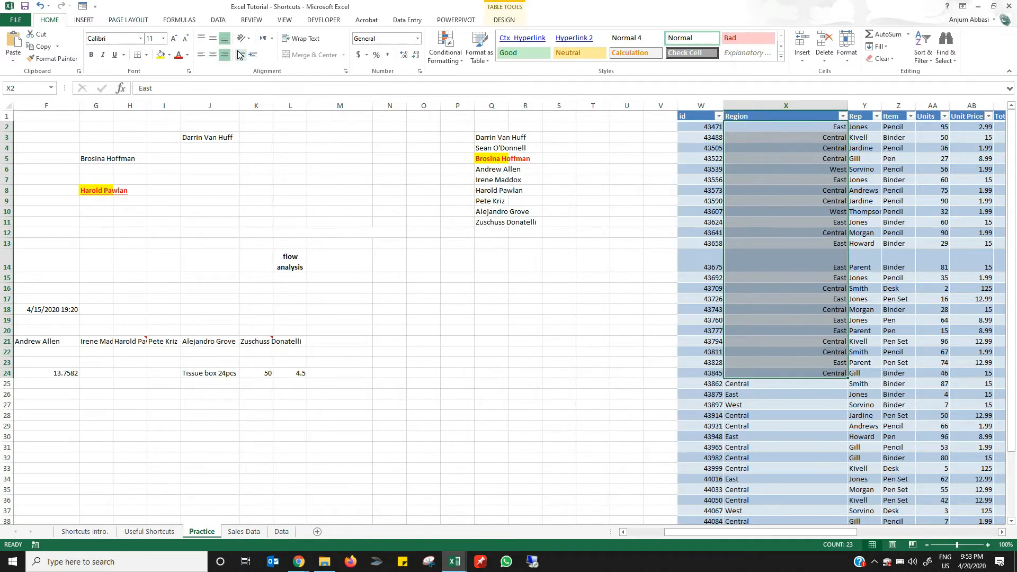
{"action": "left_click", "coordinate": [201, 55]}
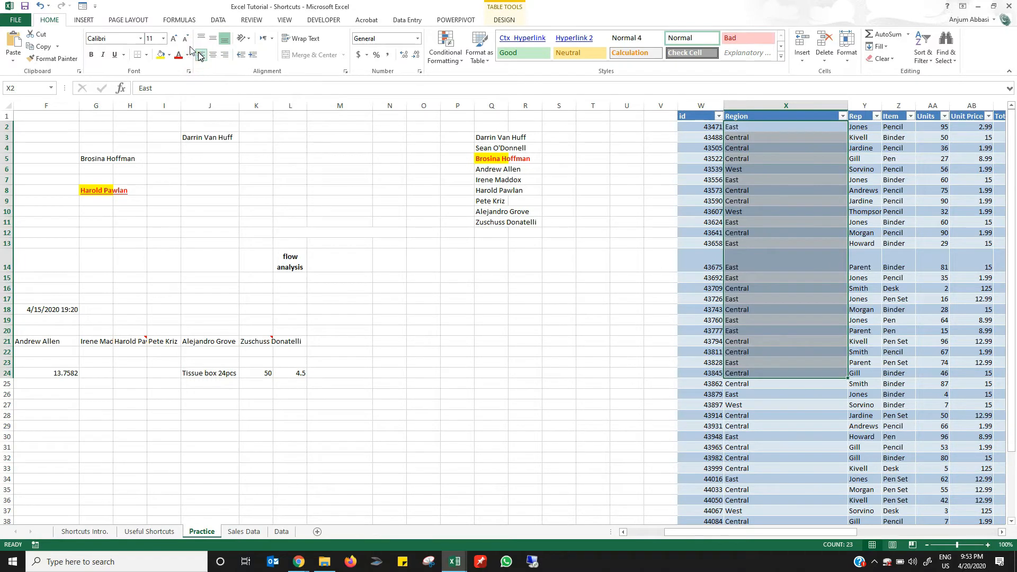
{"action": "left_click", "coordinate": [213, 55]}
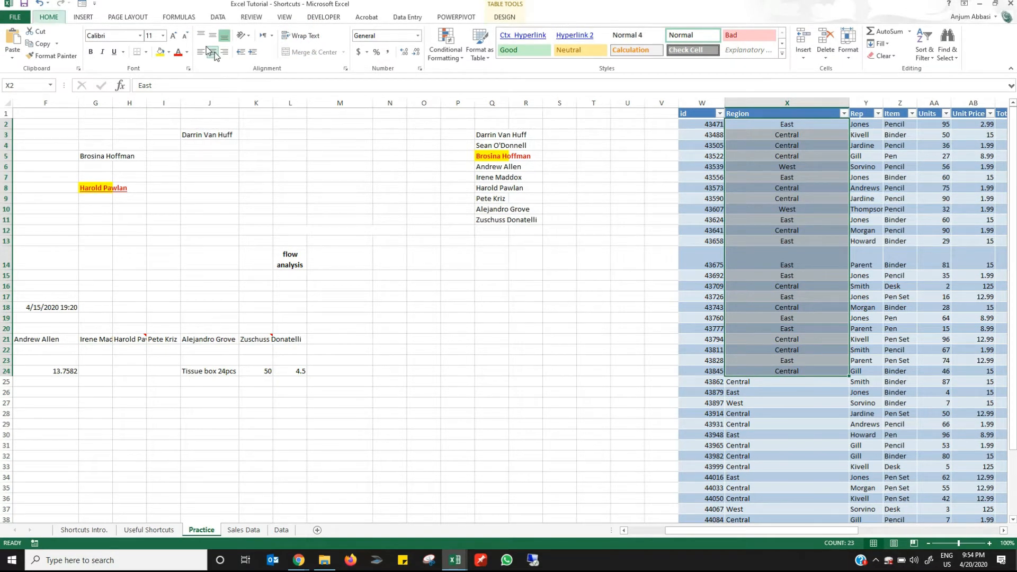
- Cycle the Region cells X2:X24 through left and center alignment, ending with right alignment
{"action": "key", "text": "alt+h"}
{"action": "key", "text": "a"}
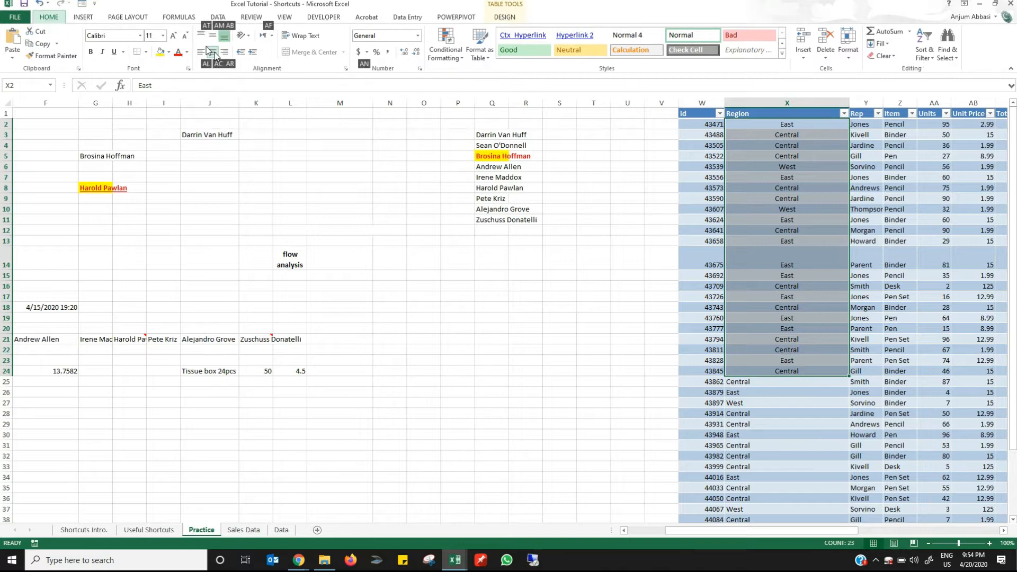
{"action": "key", "text": "l"}
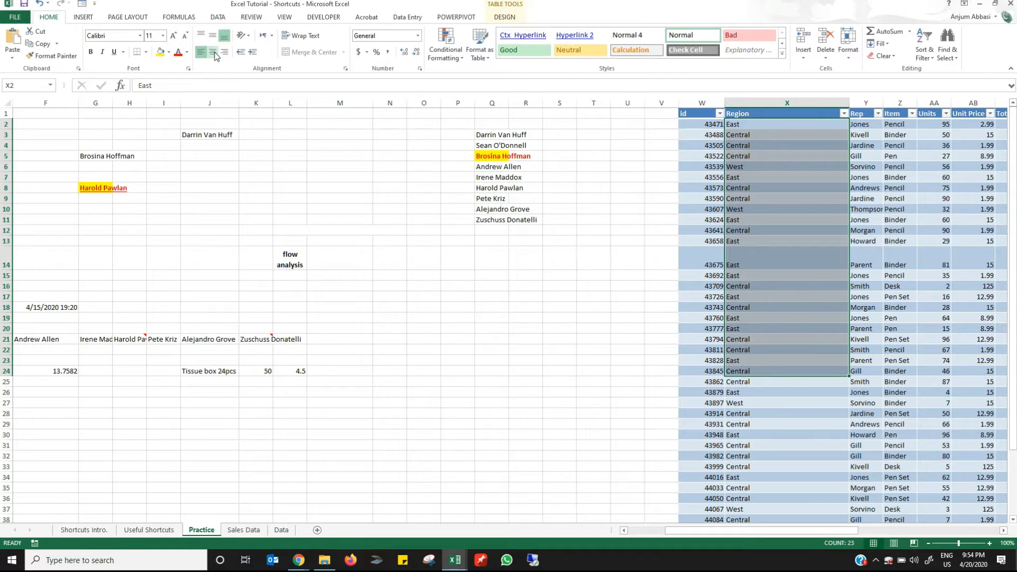
{"action": "key", "text": "alt+h"}
{"action": "key", "text": "a"}
{"action": "key", "text": "c"}
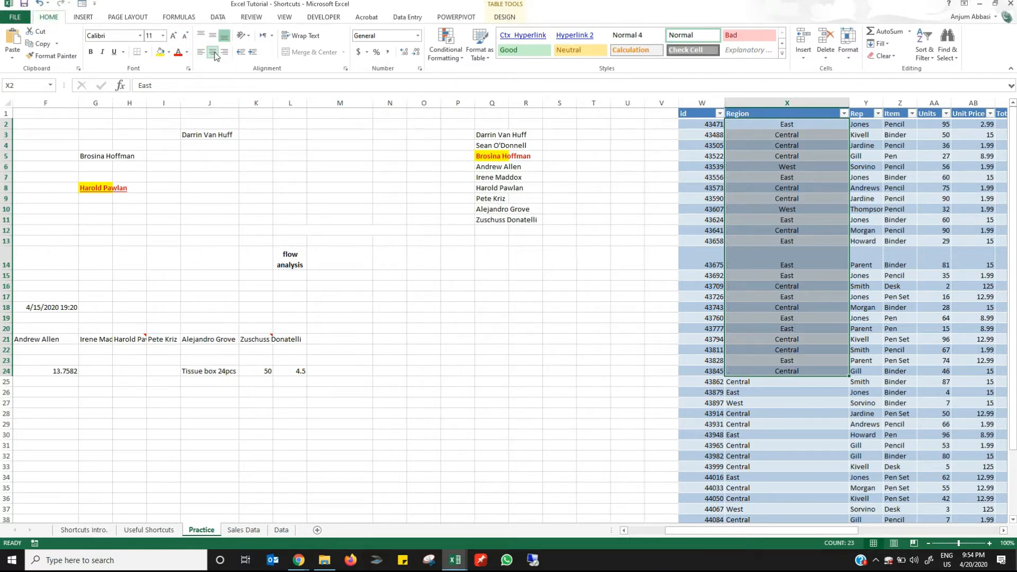
{"action": "key", "text": "alt"}
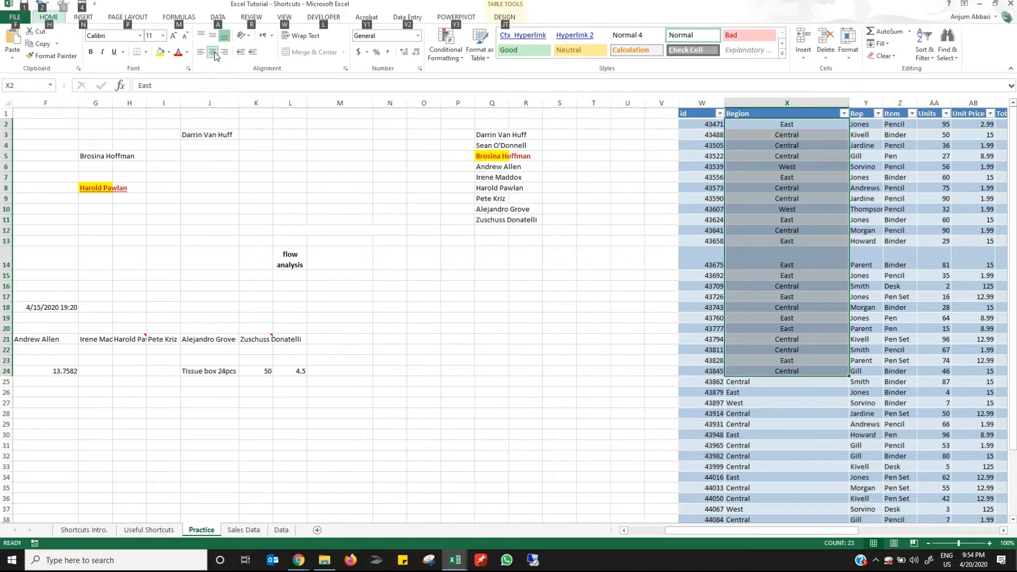
{"action": "key", "text": "h"}
{"action": "key", "text": "a"}
{"action": "key", "text": "r"}
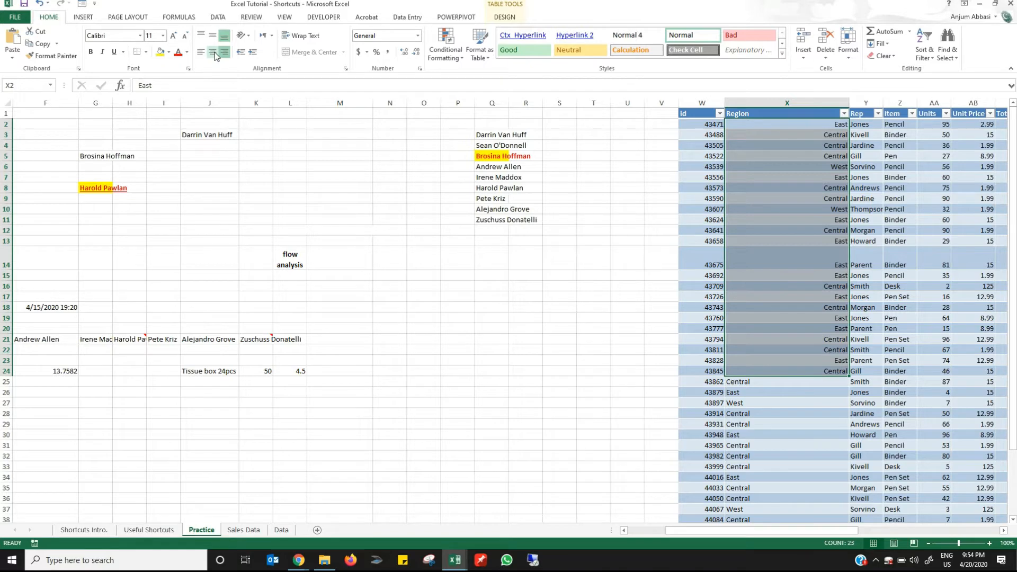
- Go back to the unmerged cash flow cell L14 and turn off its text wrapping
{"action": "key", "text": "Left"}
{"action": "key", "text": "Left"}
{"action": "key", "text": "Left"}
{"action": "key", "text": "Left"}
{"action": "key", "text": "Left"}
{"action": "key", "text": "Left"}
{"action": "key", "text": "Left"}
{"action": "key", "text": "Left"}
{"action": "key", "text": "Left"}
{"action": "key", "text": "Left"}
{"action": "key", "text": "Left"}
{"action": "key", "text": "Left"}
{"action": "key", "text": "Left"}
{"action": "key", "text": "Left"}
{"action": "key", "text": "Left"}
{"action": "key", "text": "Left"}
{"action": "key", "text": "Left"}
{"action": "key", "text": "Left"}
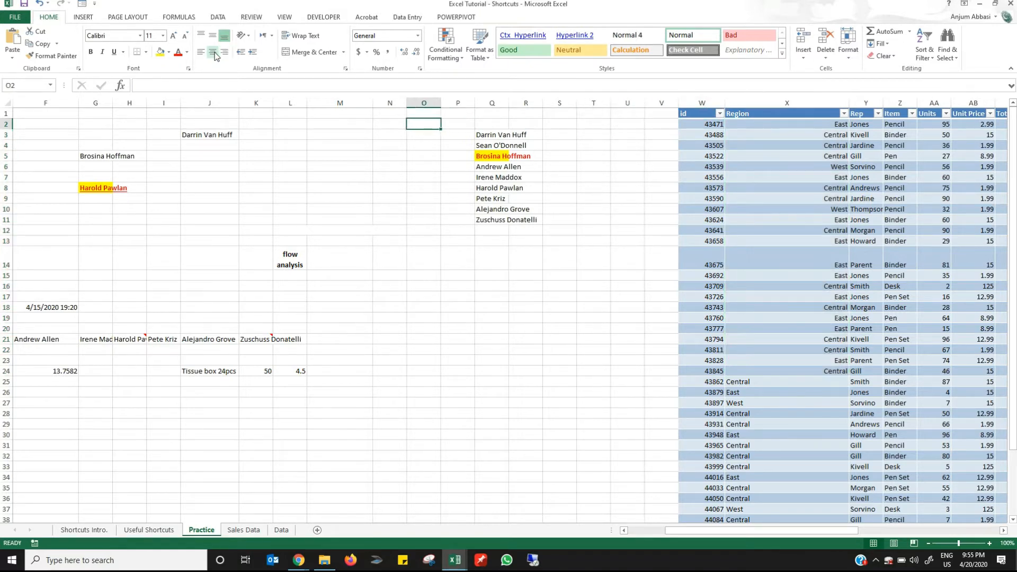
{"action": "key", "text": "Left"}
{"action": "key", "text": "Left"}
{"action": "key", "text": "Left"}
{"action": "key", "text": "Left"}
{"action": "key", "text": "Left"}
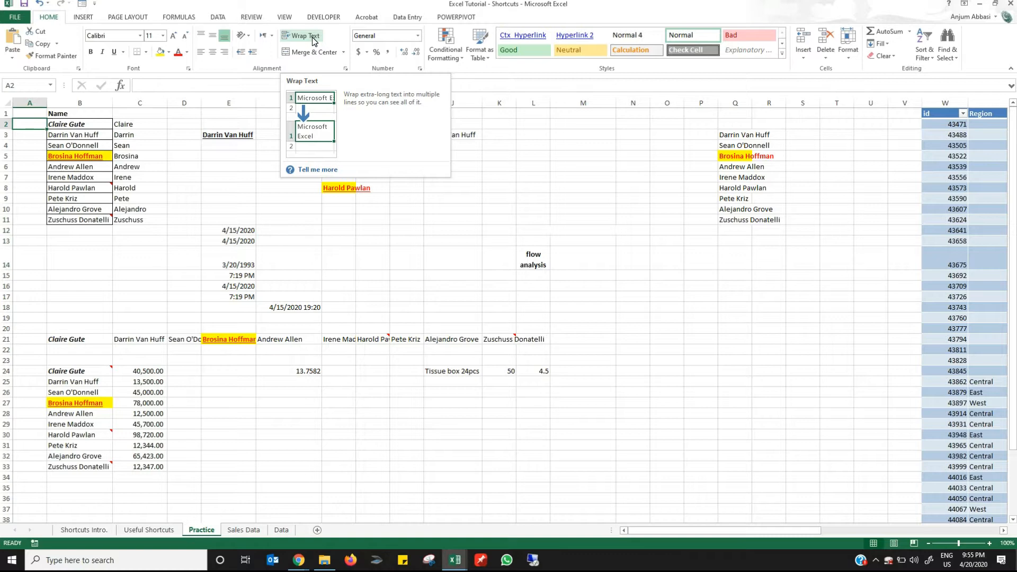
{"action": "left_click", "coordinate": [532, 261]}
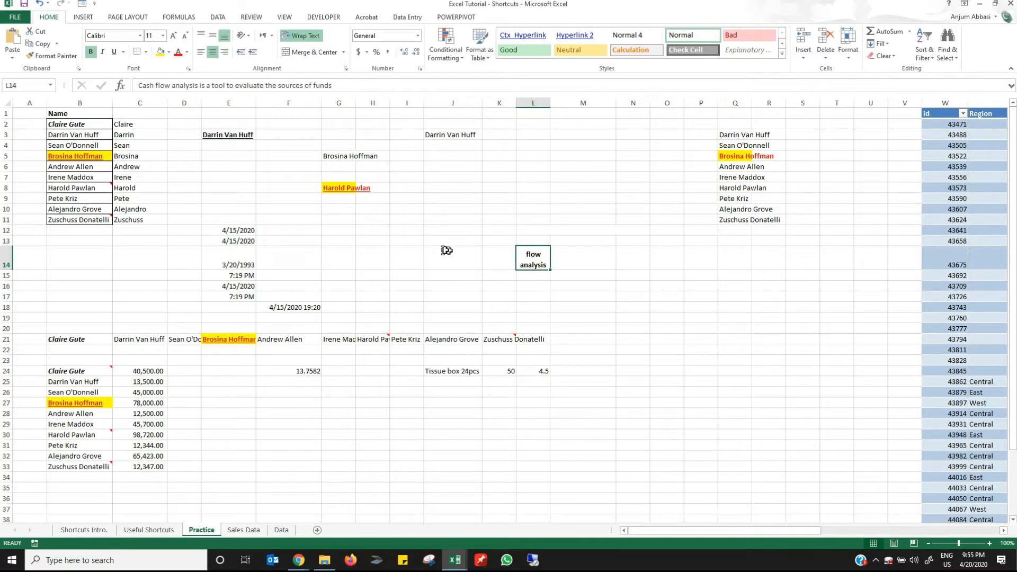
{"action": "left_click", "coordinate": [308, 40]}
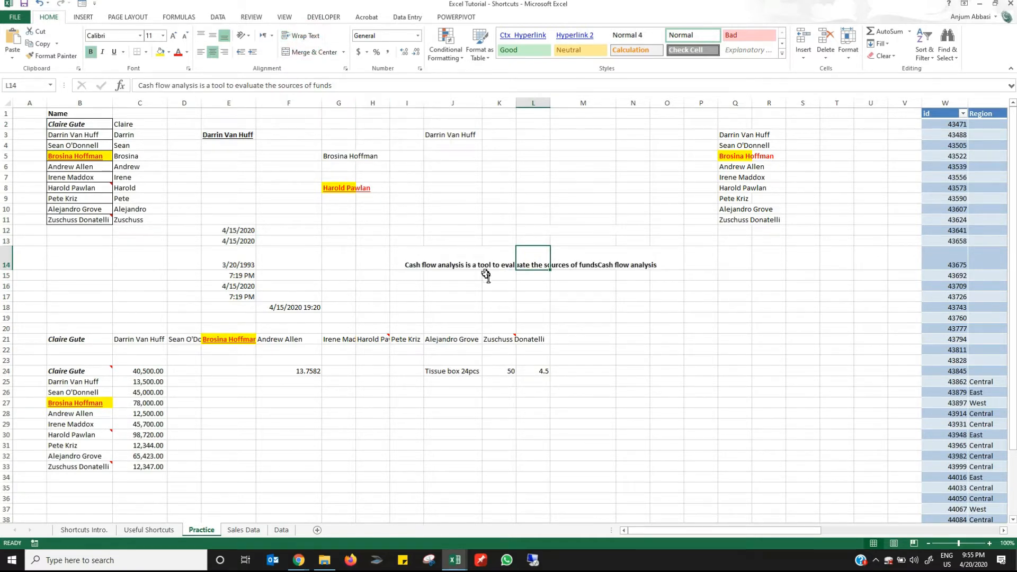
{"action": "left_click", "coordinate": [450, 261]}
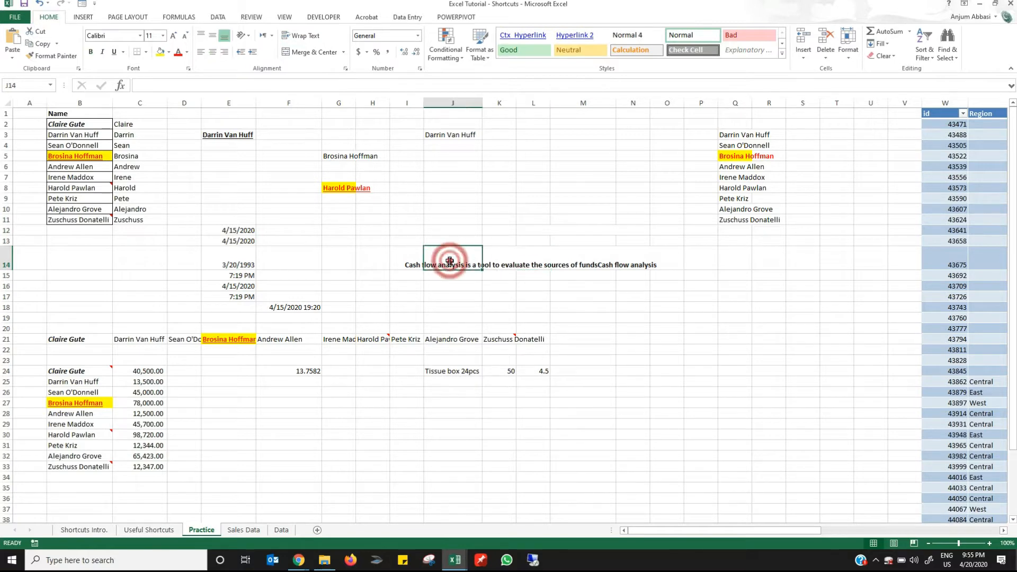
{"action": "left_click", "coordinate": [527, 261]}
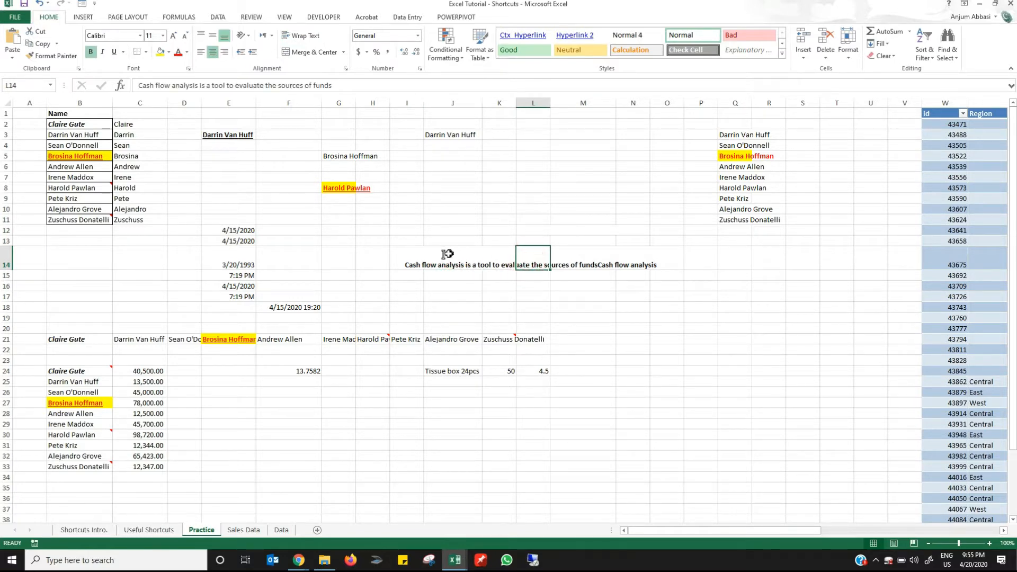
{"action": "left_click", "coordinate": [411, 257]}
{"action": "key", "text": "ctrl+c"}
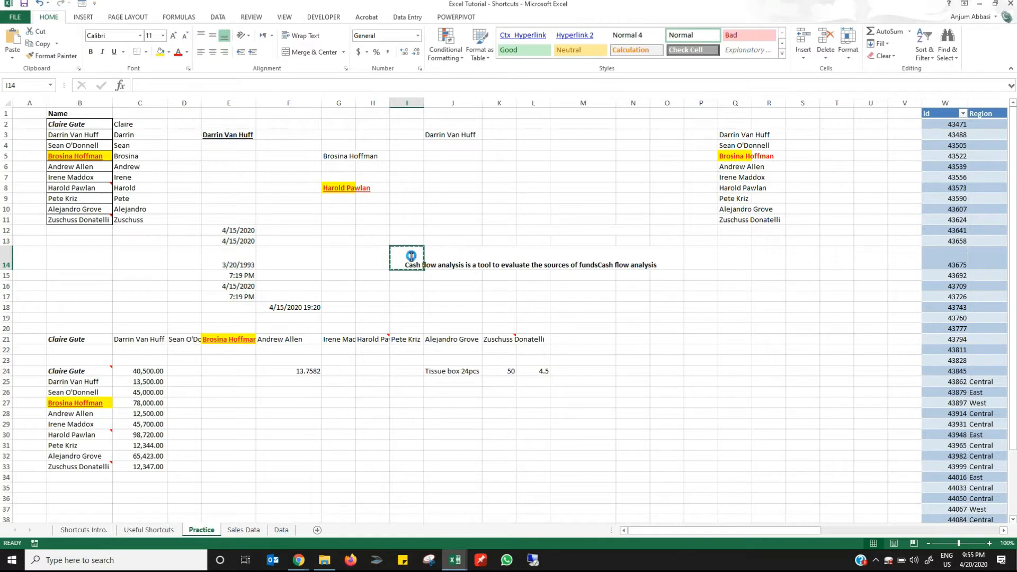
{"action": "key", "text": "Left"}
{"action": "key", "text": "Left"}
{"action": "key", "text": "Left"}
{"action": "key", "text": "Left"}
{"action": "key", "text": "Left"}
{"action": "key", "text": "Left"}
{"action": "key", "text": "Left"}
{"action": "key", "text": "Left"}
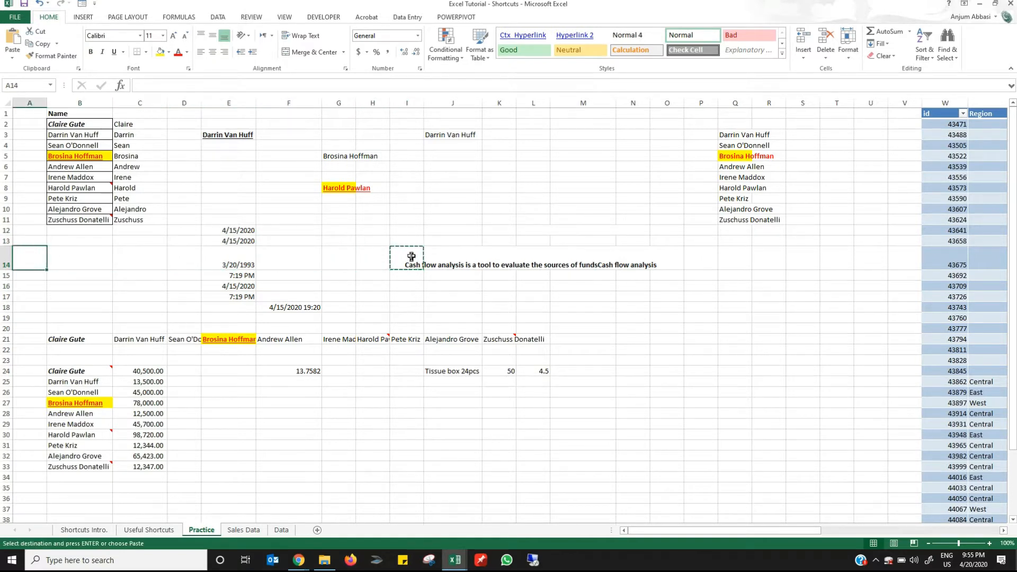
{"action": "key", "text": "Up"}
{"action": "key", "text": "Escape"}
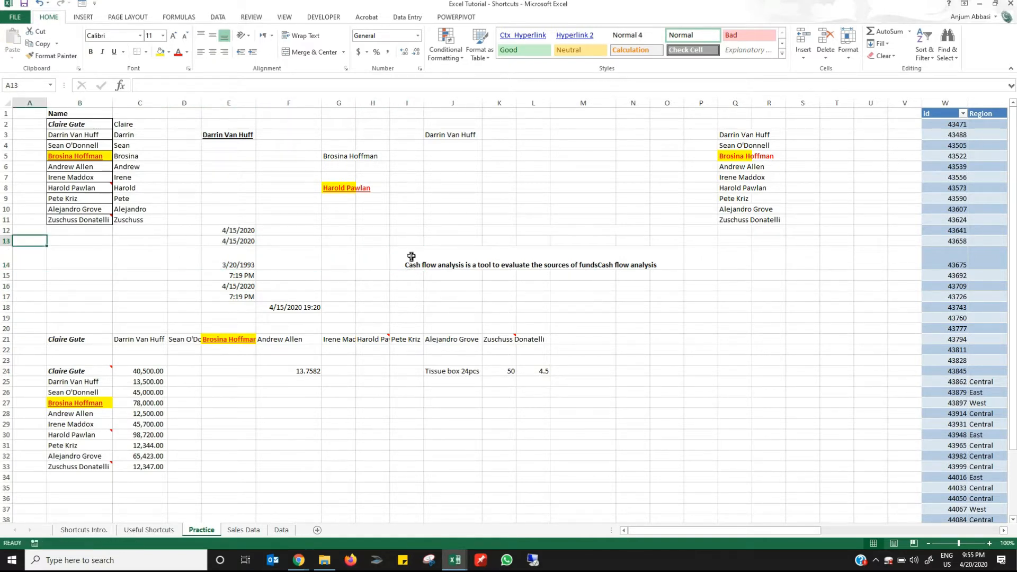
- Copy the cash flow analysis text from L14 and paste it into A13
{"action": "left_click", "coordinate": [433, 268]}
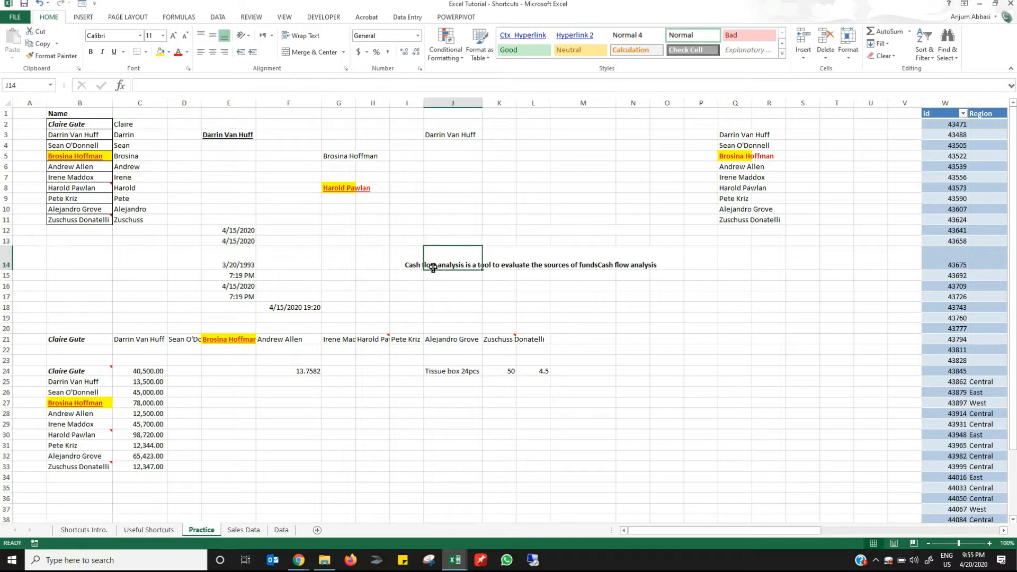
{"action": "key", "text": "Right"}
{"action": "key", "text": "Right"}
{"action": "key", "text": "Left"}
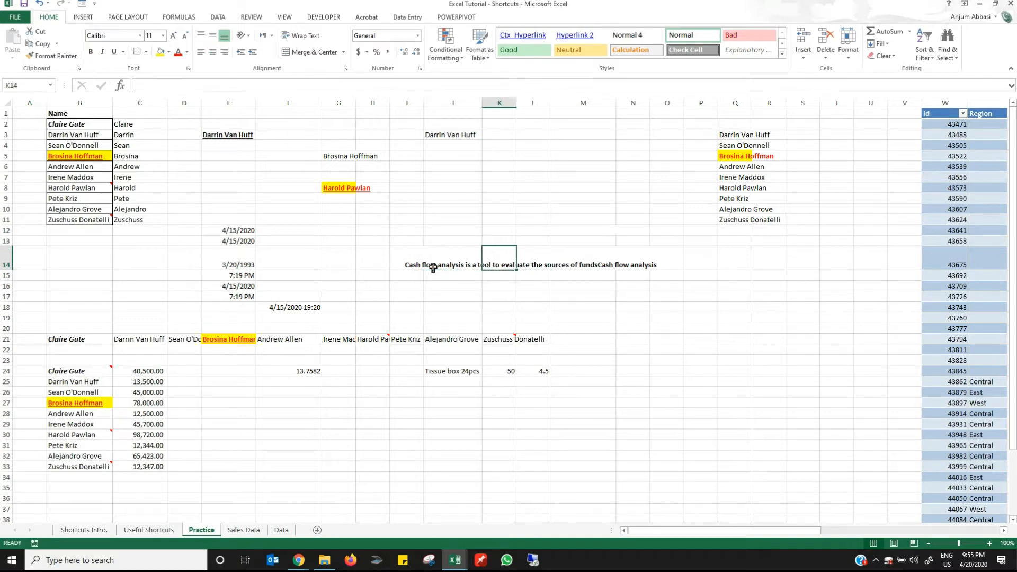
{"action": "key", "text": "Right"}
{"action": "key", "text": "ctrl+c"}
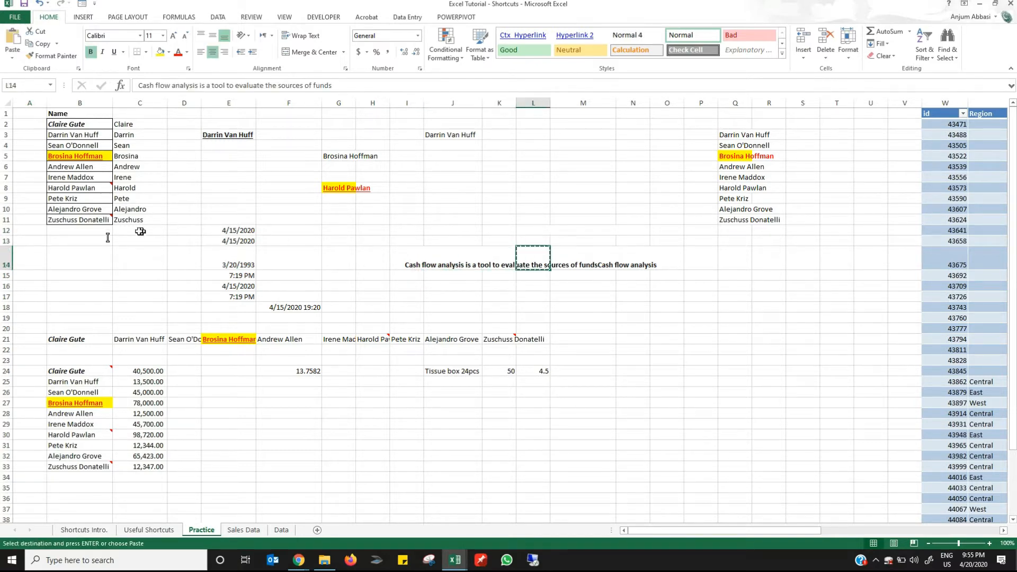
{"action": "left_click", "coordinate": [23, 242]}
{"action": "key", "text": "ctrl+v"}
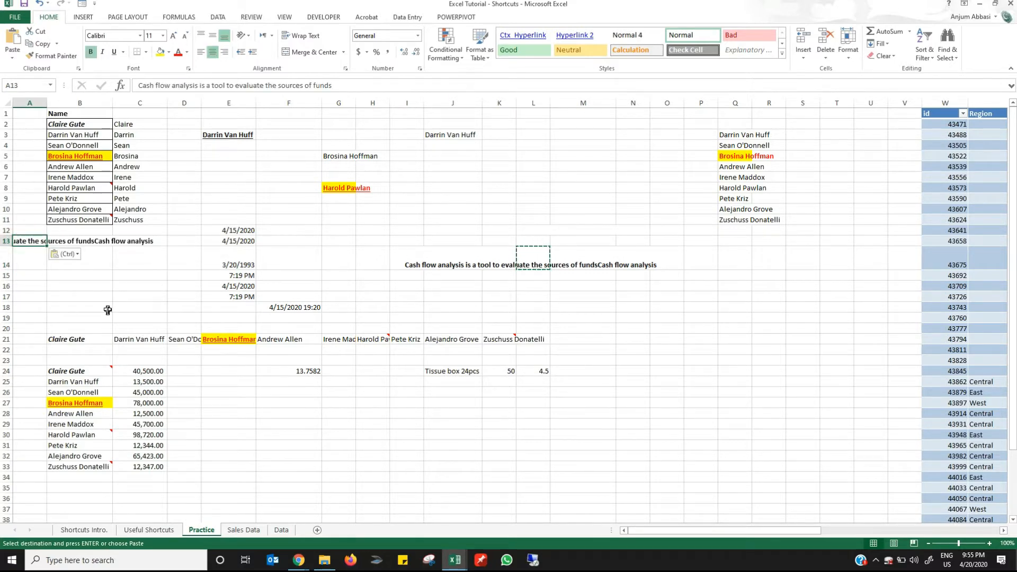
- Widen column A so that most of the cash flow text in A13 fits inside the column
{"action": "left_click", "coordinate": [38, 250]}
{"action": "left_click", "coordinate": [26, 241]}
{"action": "left_click_drag", "start_coordinate": [47, 103], "coordinate": [201, 103]}
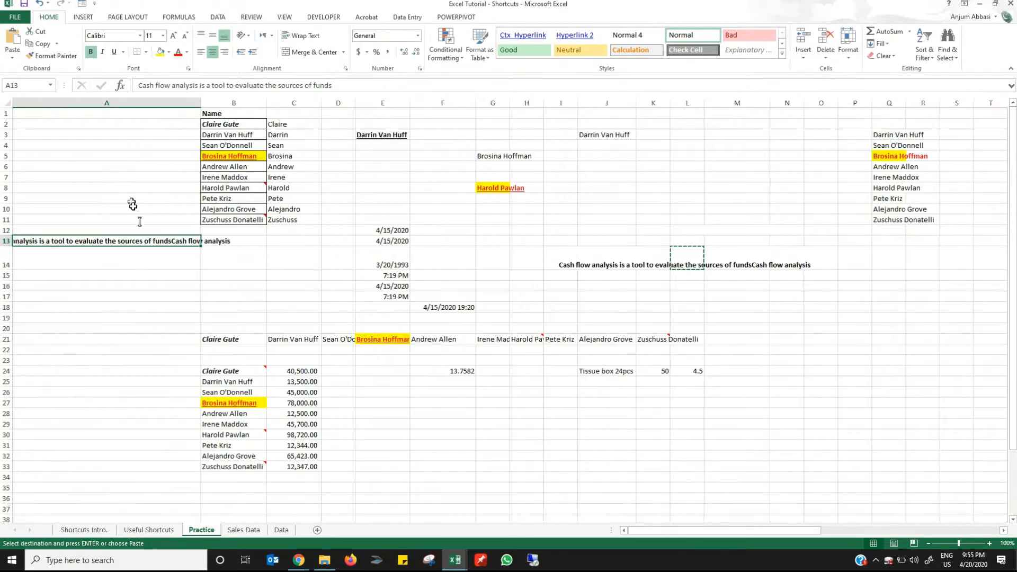
{"action": "left_click", "coordinate": [227, 245]}
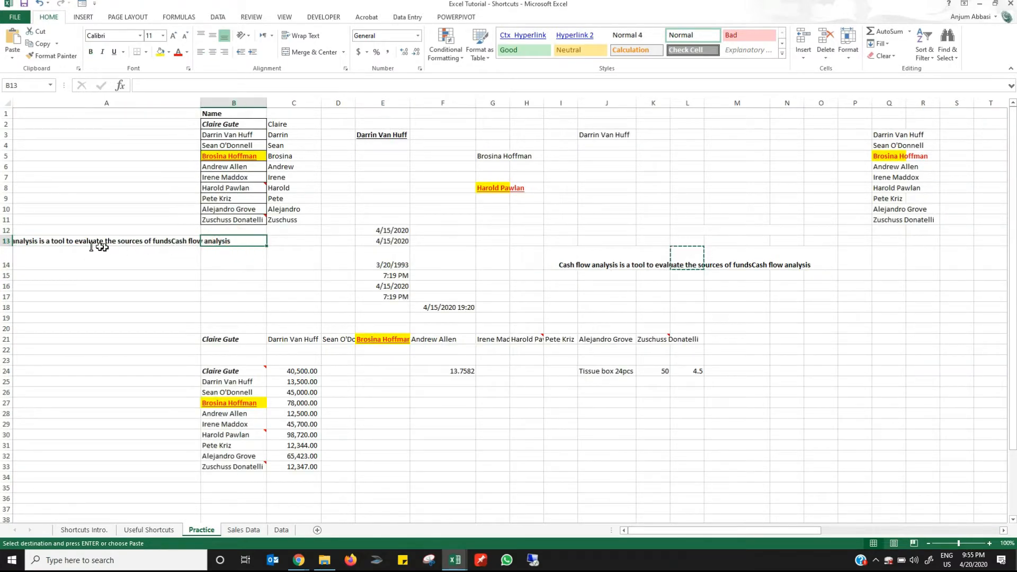
{"action": "left_click", "coordinate": [74, 243]}
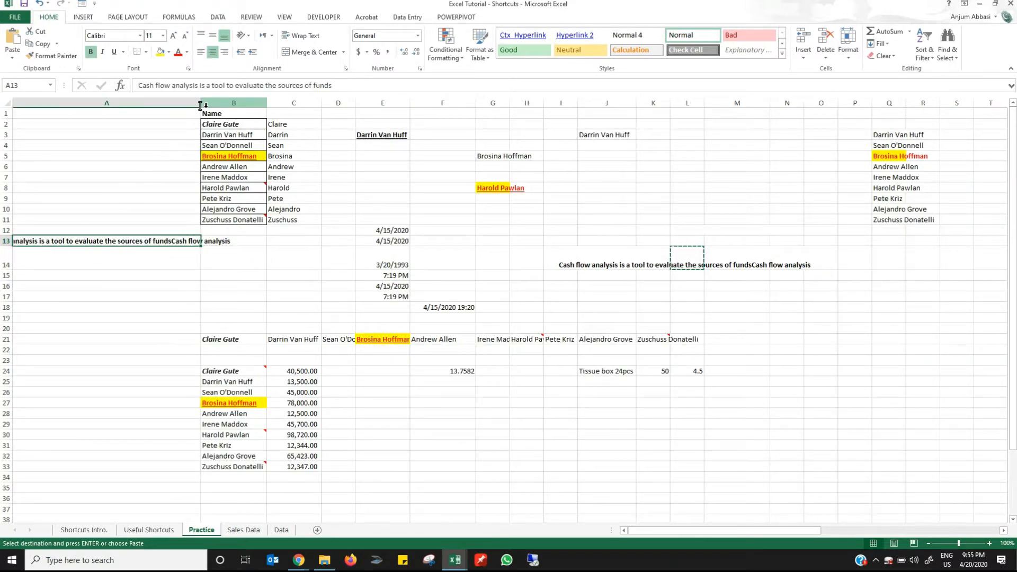
{"action": "left_click_drag", "start_coordinate": [196, 103], "coordinate": [219, 103]}
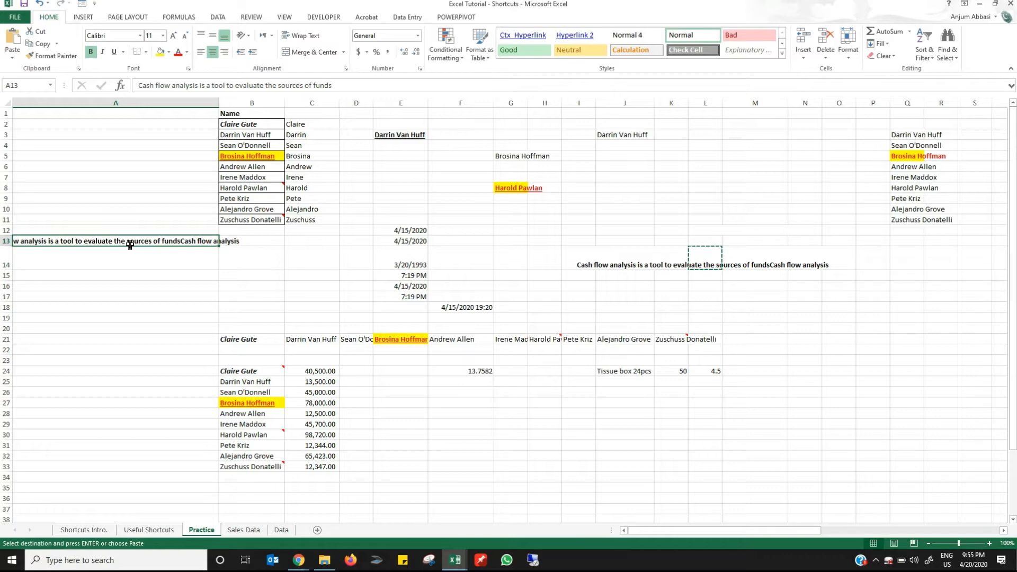
- Toggle Wrap Text on and off twice for cell A13, ending with wrapping off
{"action": "left_click", "coordinate": [298, 35]}
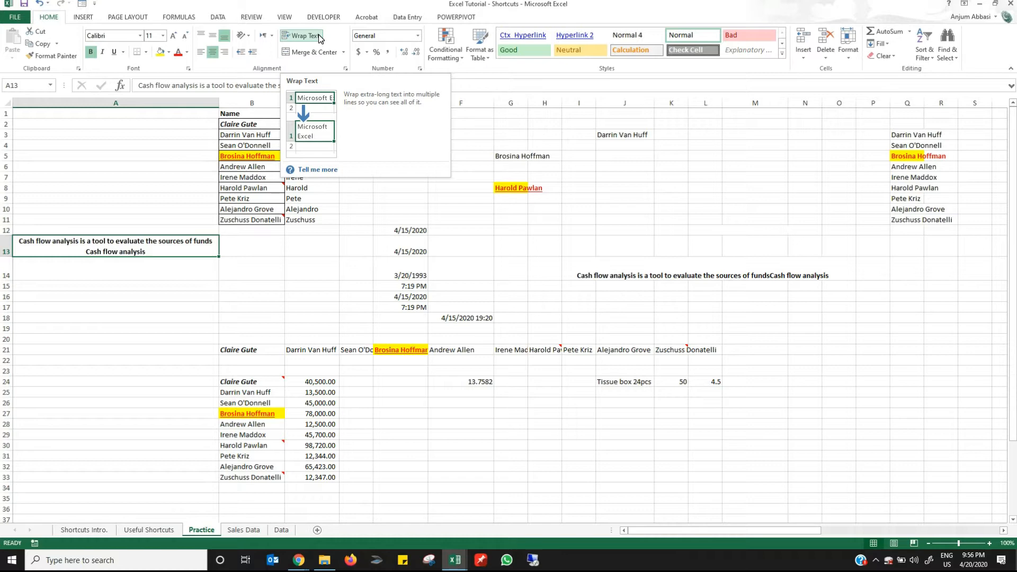
{"action": "key", "text": "alt"}
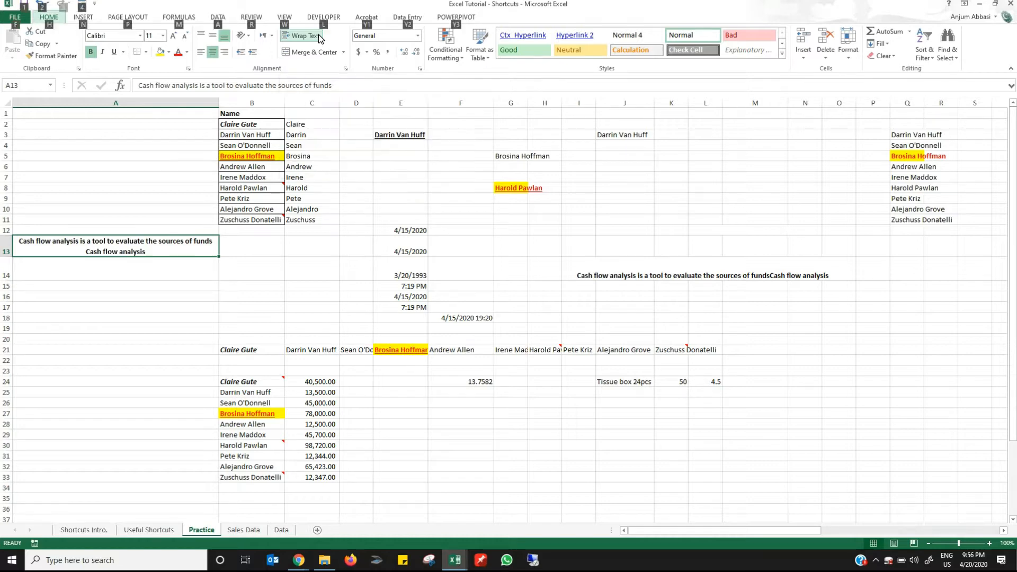
{"action": "key", "text": "h"}
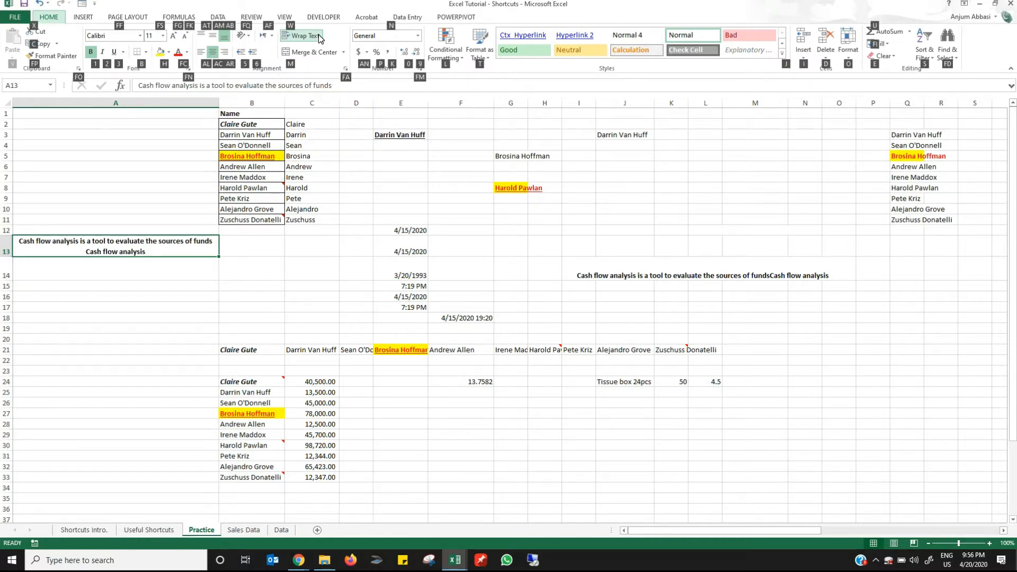
{"action": "key", "text": "w"}
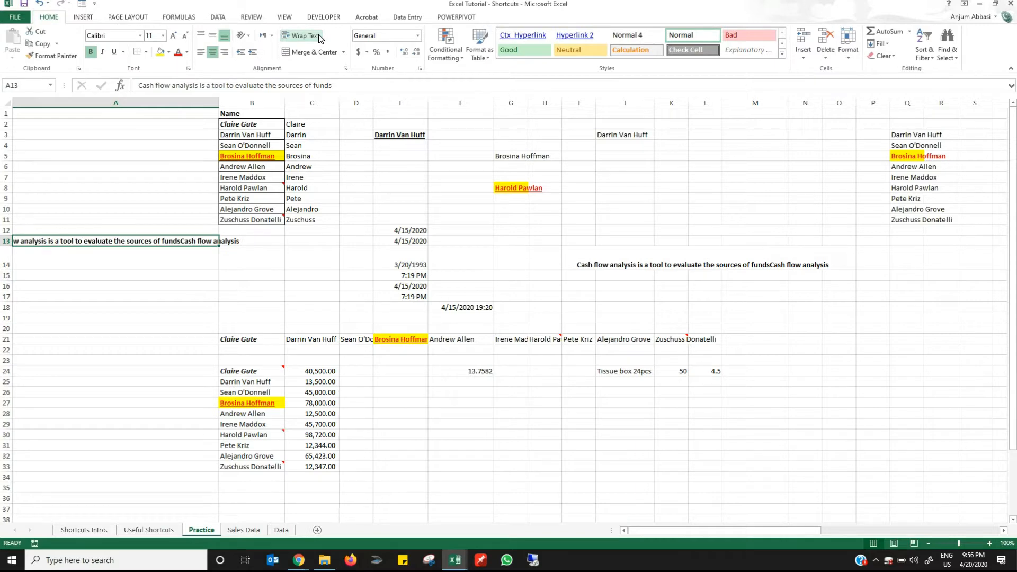
{"action": "key", "text": "alt+h"}
{"action": "key", "text": "w"}
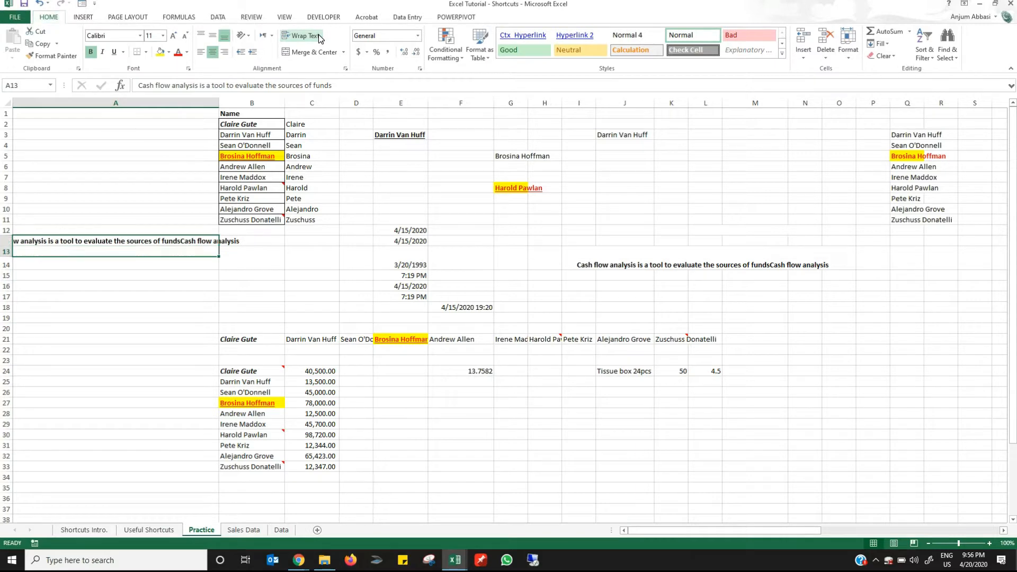
{"action": "key", "text": "alt"}
{"action": "key", "text": "h"}
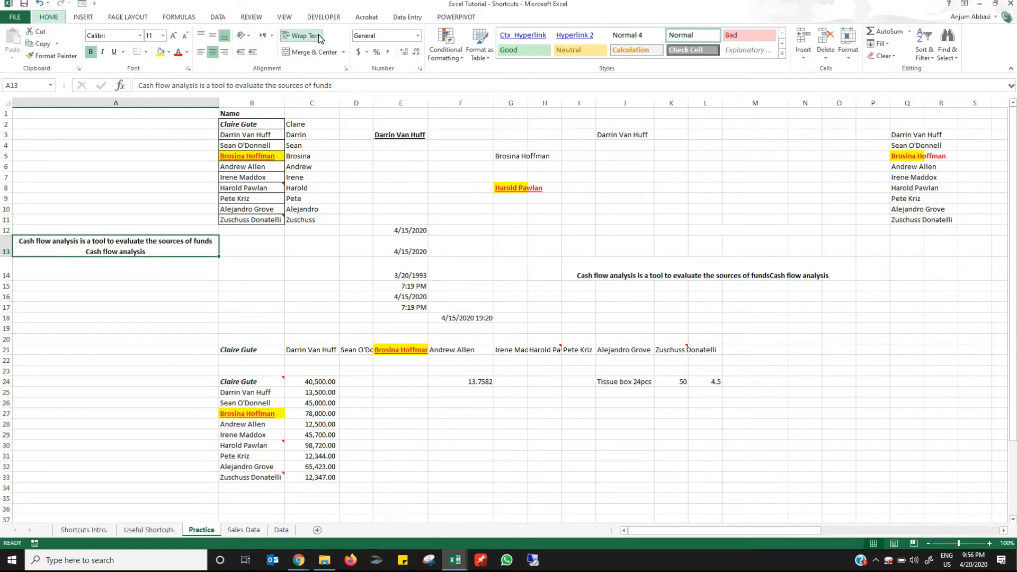
{"action": "key", "text": "w"}
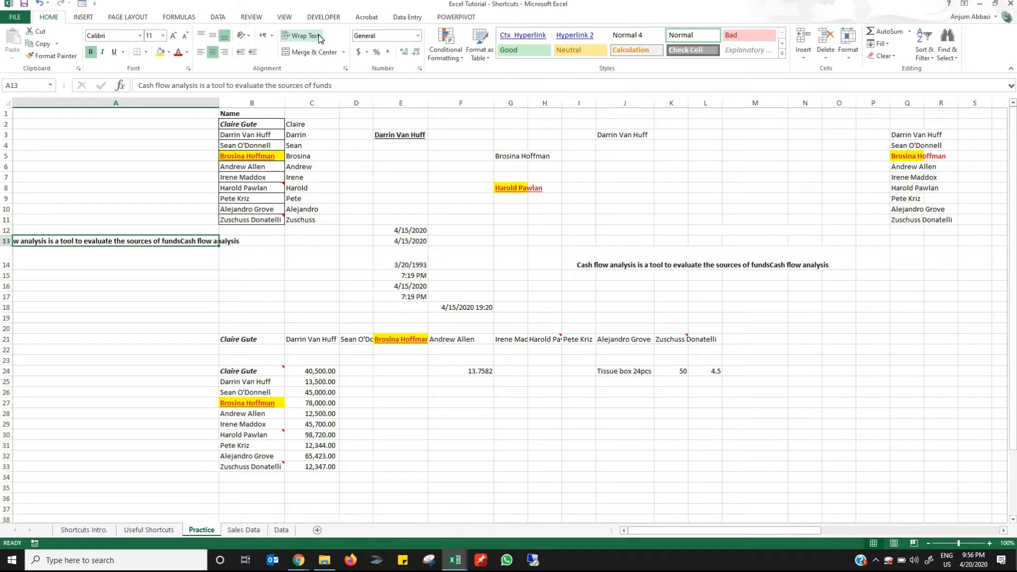
- Switch to the Data sheet and copy the whole table from the Row ID to the Profit column
{"action": "key", "text": "ctrl+Page_Down"}
{"action": "key", "text": "ctrl+Page_Down"}
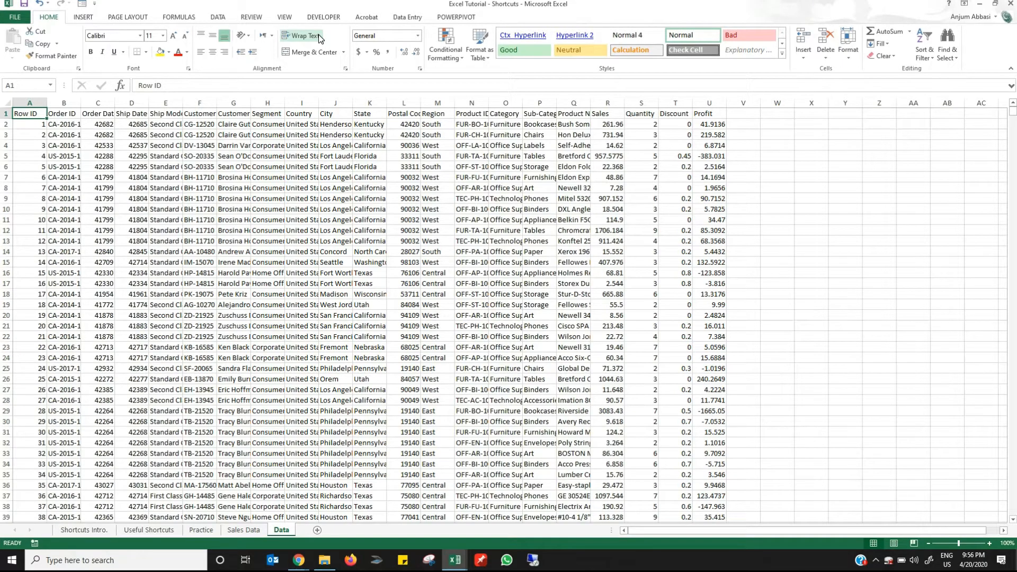
{"action": "key", "text": "ctrl+shift+Right"}
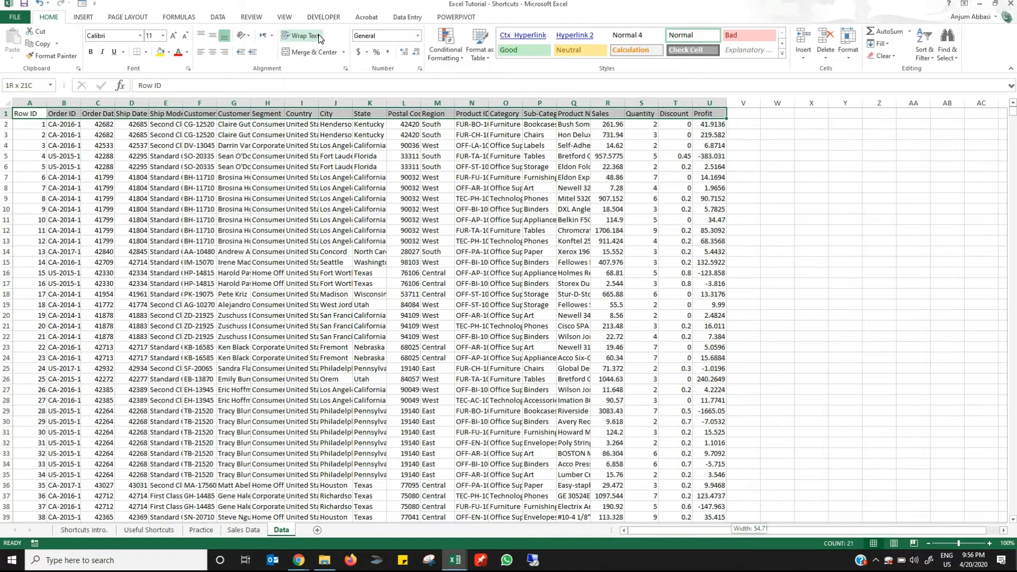
{"action": "key", "text": "ctrl+shift+Down"}
{"action": "key", "text": "ctrl+c"}
- Paste the copied table directly beside the original, starting at cell V1
{"action": "key", "text": "ctrl+Home"}
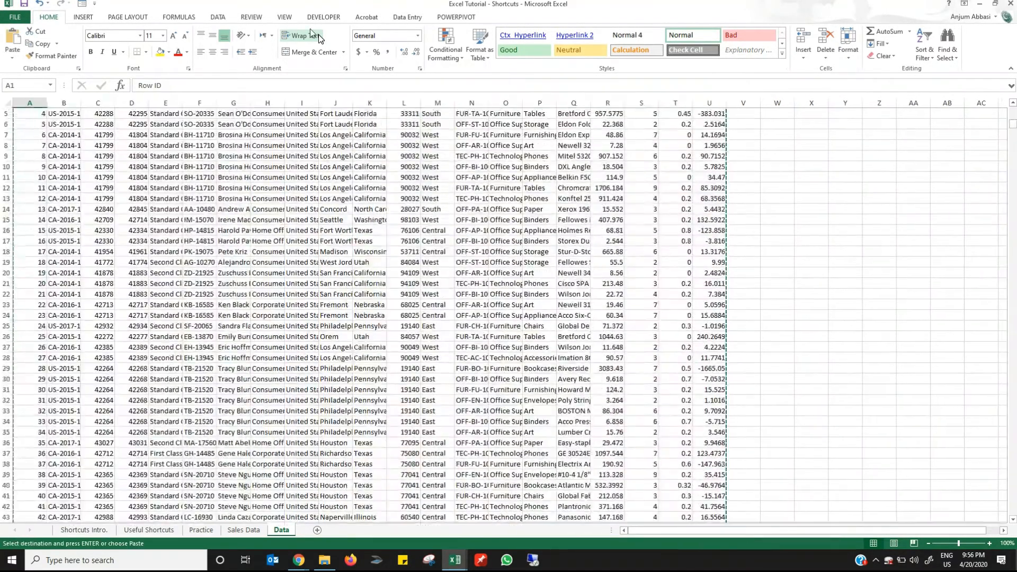
{"action": "key", "text": "Right"}
{"action": "key", "text": "Right"}
{"action": "key", "text": "Right"}
{"action": "key", "text": "Right"}
{"action": "key", "text": "Right"}
{"action": "key", "text": "Right"}
{"action": "key", "text": "Right"}
{"action": "key", "text": "Right"}
{"action": "key", "text": "Right"}
{"action": "key", "text": "Right"}
{"action": "key", "text": "Right"}
{"action": "key", "text": "Right"}
{"action": "key", "text": "Right"}
{"action": "key", "text": "Right"}
{"action": "key", "text": "Right"}
{"action": "key", "text": "Right"}
{"action": "key", "text": "Right"}
{"action": "key", "text": "Right"}
{"action": "key", "text": "Right"}
{"action": "key", "text": "Right"}
{"action": "key", "text": "Right"}
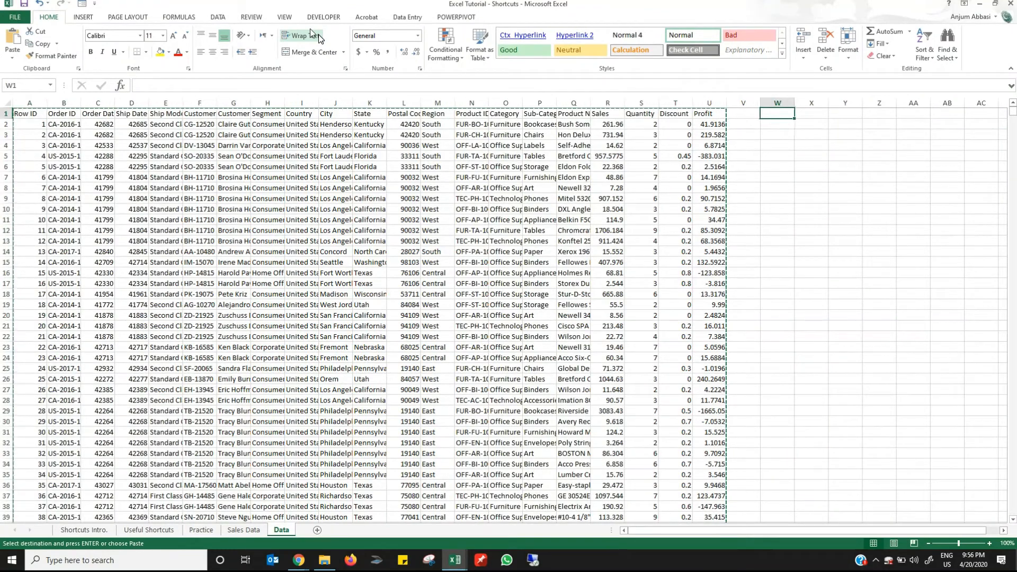
{"action": "key", "text": "ctrl+v"}
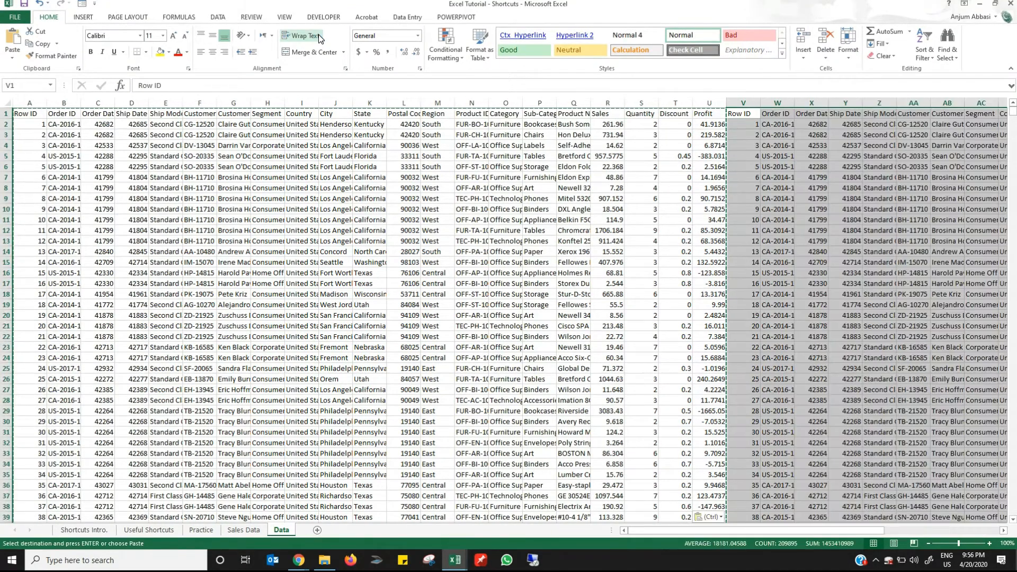
- End copy mode and return to cell A1 of the Data sheet
{"action": "key", "text": "Escape"}
{"action": "key", "text": "Left"}
{"action": "key", "text": "Left"}
{"action": "key", "text": "Left"}
{"action": "key", "text": "Left"}
{"action": "key", "text": "Left"}
{"action": "key", "text": "Left"}
{"action": "key", "text": "Left"}
{"action": "key", "text": "Left"}
{"action": "key", "text": "Left"}
{"action": "key", "text": "Left"}
{"action": "key", "text": "Left"}
{"action": "key", "text": "Left"}
{"action": "key", "text": "Left"}
{"action": "key", "text": "Left"}
{"action": "key", "text": "Left"}
{"action": "key", "text": "Left"}
{"action": "key", "text": "Left"}
{"action": "key", "text": "Left"}
{"action": "key", "text": "Left"}
{"action": "key", "text": "Left"}
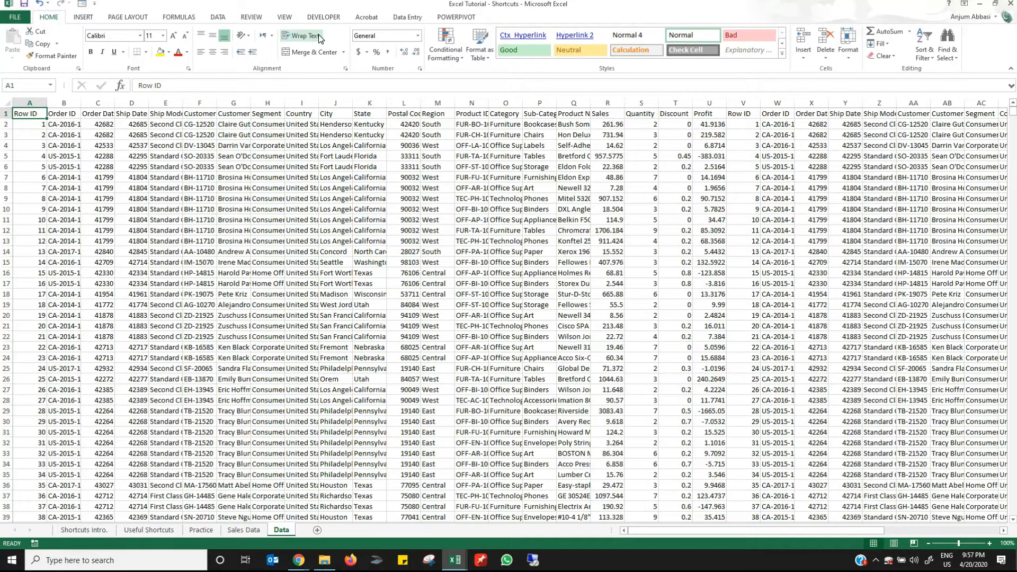
- Look across the header row from Row ID to beyond the duplicated table's last column, and return to cell A1
{"action": "key", "text": "Right"}
{"action": "key", "text": "Right"}
{"action": "key", "text": "Right"}
{"action": "key", "text": "Right"}
{"action": "key", "text": "Right"}
{"action": "key", "text": "Right"}
{"action": "key", "text": "Right"}
{"action": "key", "text": "Right"}
{"action": "key", "text": "Right"}
{"action": "key", "text": "Right"}
{"action": "key", "text": "Right"}
{"action": "key", "text": "Right"}
{"action": "key", "text": "Right"}
{"action": "key", "text": "Right"}
{"action": "key", "text": "Right"}
{"action": "key", "text": "Right"}
{"action": "key", "text": "Right"}
{"action": "key", "text": "Right"}
{"action": "key", "text": "Right"}
{"action": "key", "text": "Right"}
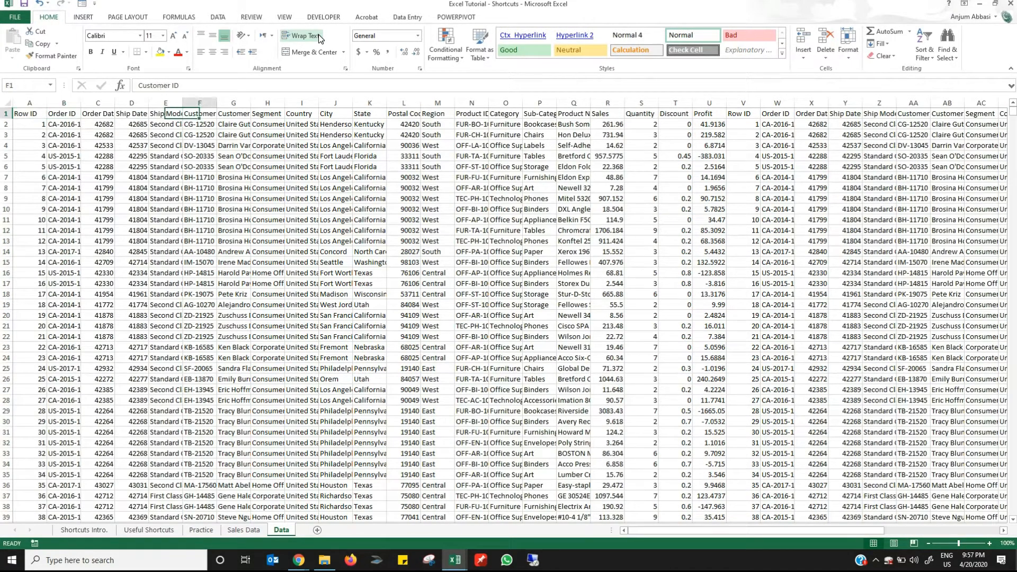
{"action": "key", "text": "Right"}
{"action": "key", "text": "Right"}
{"action": "key", "text": "Right"}
{"action": "key", "text": "Right"}
{"action": "key", "text": "Right"}
{"action": "key", "text": "Right"}
{"action": "key", "text": "Right"}
{"action": "key", "text": "Right"}
{"action": "key", "text": "Right"}
{"action": "key", "text": "Right"}
{"action": "key", "text": "Right"}
{"action": "key", "text": "Right"}
{"action": "key", "text": "Right"}
{"action": "key", "text": "Right"}
{"action": "key", "text": "Right"}
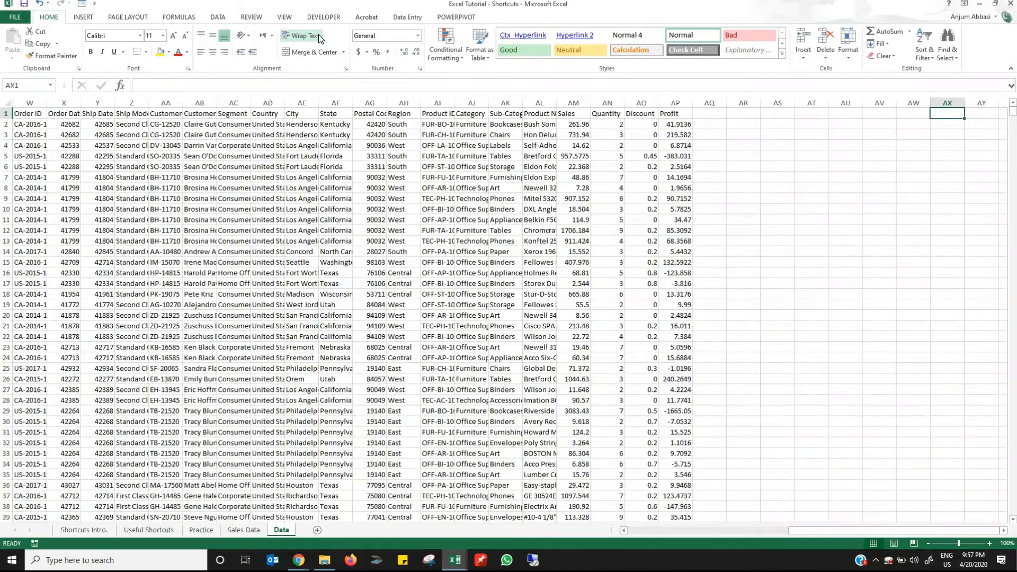
{"action": "key", "text": "Left"}
{"action": "key", "text": "Left"}
{"action": "key", "text": "Left"}
{"action": "key", "text": "Left"}
{"action": "key", "text": "Left"}
{"action": "key", "text": "Left"}
{"action": "key", "text": "Left"}
{"action": "key", "text": "Left"}
{"action": "key", "text": "Left"}
{"action": "key", "text": "Left"}
{"action": "key", "text": "Left"}
{"action": "key", "text": "Left"}
{"action": "key", "text": "Left"}
{"action": "key", "text": "Left"}
{"action": "key", "text": "Left"}
{"action": "key", "text": "Left"}
{"action": "key", "text": "Left"}
{"action": "key", "text": "Left"}
{"action": "key", "text": "Left"}
{"action": "key", "text": "Left"}
{"action": "key", "text": "Left"}
{"action": "key", "text": "Left"}
{"action": "key", "text": "Left"}
{"action": "key", "text": "Left"}
{"action": "key", "text": "Left"}
{"action": "key", "text": "Left"}
{"action": "key", "text": "Left"}
{"action": "key", "text": "Left"}
{"action": "key", "text": "Left"}
{"action": "key", "text": "Left"}
{"action": "key", "text": "Left"}
{"action": "key", "text": "Left"}
{"action": "key", "text": "Left"}
{"action": "key", "text": "Left"}
{"action": "key", "text": "Left"}
{"action": "key", "text": "Left"}
{"action": "key", "text": "Left"}
{"action": "key", "text": "Left"}
{"action": "key", "text": "Left"}
{"action": "key", "text": "Left"}
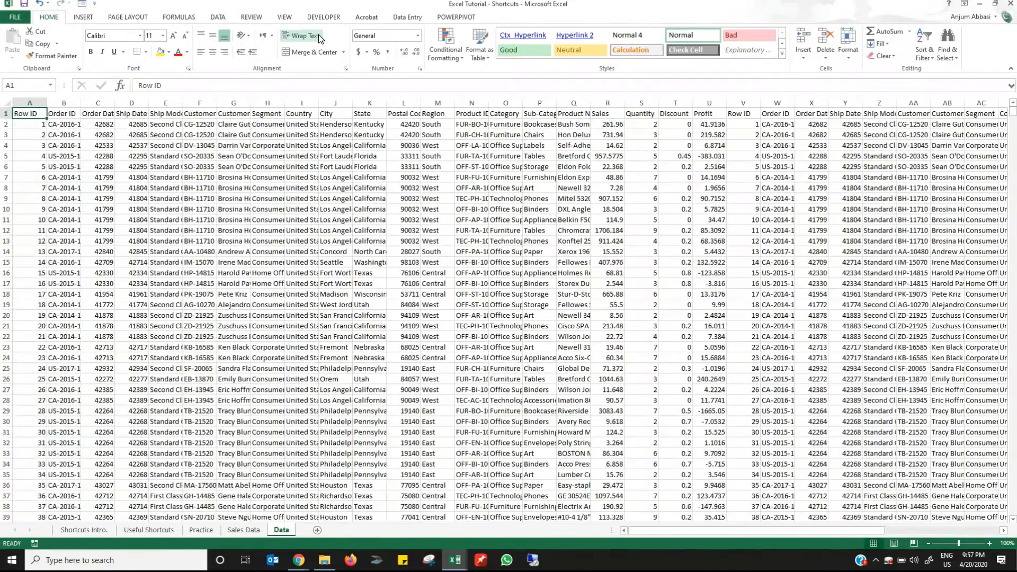
- Examine the record in row 8 across to the duplicated table's State column, and go back toward the Row ID column
{"action": "key", "text": "Down"}
{"action": "key", "text": "Down"}
{"action": "key", "text": "Down"}
{"action": "key", "text": "Down"}
{"action": "key", "text": "Down"}
{"action": "key", "text": "Down"}
{"action": "key", "text": "Down"}
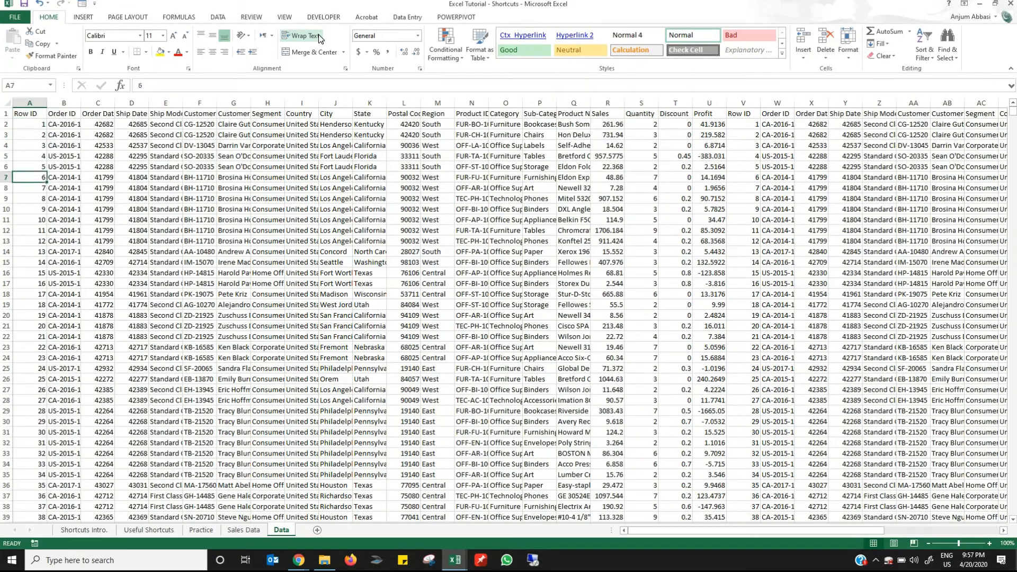
{"action": "key", "text": "Right"}
{"action": "key", "text": "Right"}
{"action": "key", "text": "Right"}
{"action": "key", "text": "Right"}
{"action": "key", "text": "Right"}
{"action": "key", "text": "Right"}
{"action": "key", "text": "Right"}
{"action": "key", "text": "Right"}
{"action": "key", "text": "Right"}
{"action": "key", "text": "Right"}
{"action": "key", "text": "Right"}
{"action": "key", "text": "Right"}
{"action": "key", "text": "Right"}
{"action": "key", "text": "Right"}
{"action": "key", "text": "Right"}
{"action": "key", "text": "Right"}
{"action": "key", "text": "Right"}
{"action": "key", "text": "Right"}
{"action": "key", "text": "Right"}
{"action": "key", "text": "Right"}
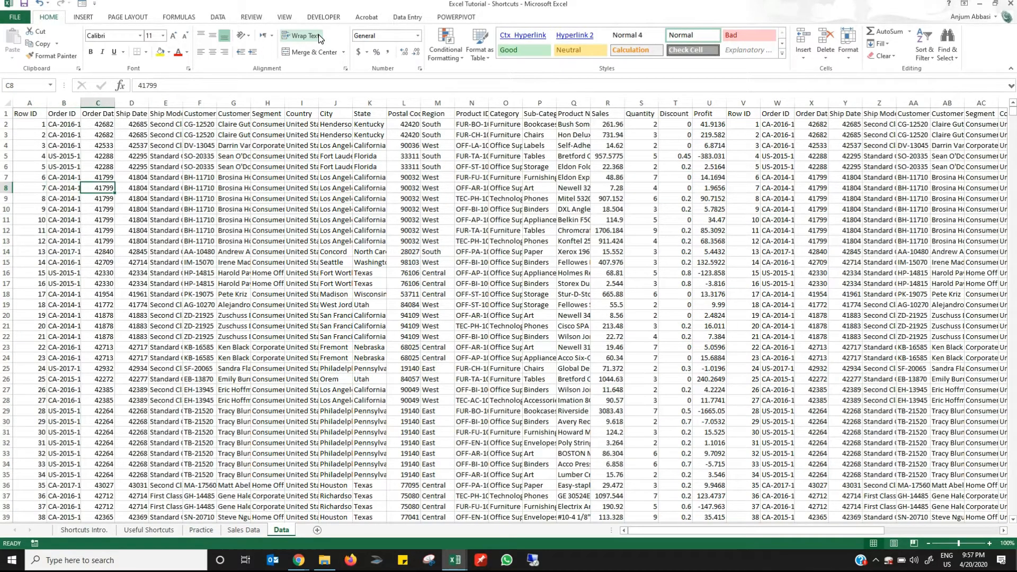
{"action": "key", "text": "Right"}
{"action": "key", "text": "Right"}
{"action": "key", "text": "Right"}
{"action": "key", "text": "Right"}
{"action": "key", "text": "Right"}
{"action": "key", "text": "Right"}
{"action": "key", "text": "Right"}
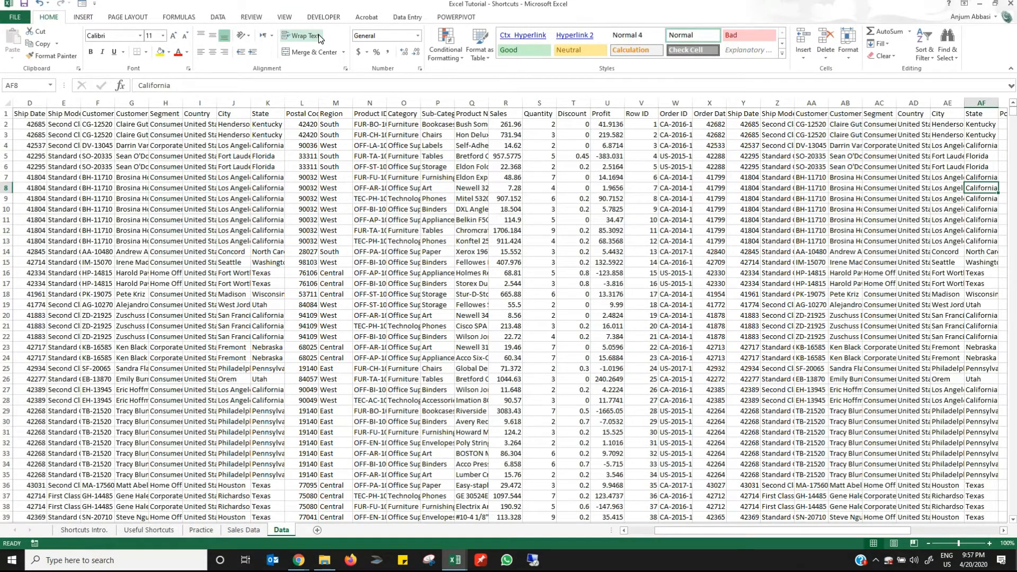
{"action": "key", "text": "Left"}
{"action": "key", "text": "Left"}
{"action": "key", "text": "Left"}
{"action": "key", "text": "Left"}
{"action": "key", "text": "Left"}
{"action": "key", "text": "Left"}
{"action": "key", "text": "Left"}
{"action": "key", "text": "Left"}
{"action": "key", "text": "Left"}
{"action": "key", "text": "Left"}
{"action": "key", "text": "Left"}
{"action": "key", "text": "Left"}
{"action": "key", "text": "Left"}
{"action": "key", "text": "Left"}
{"action": "key", "text": "Left"}
{"action": "key", "text": "Left"}
{"action": "key", "text": "Left"}
{"action": "key", "text": "Left"}
{"action": "key", "text": "Left"}
{"action": "key", "text": "Left"}
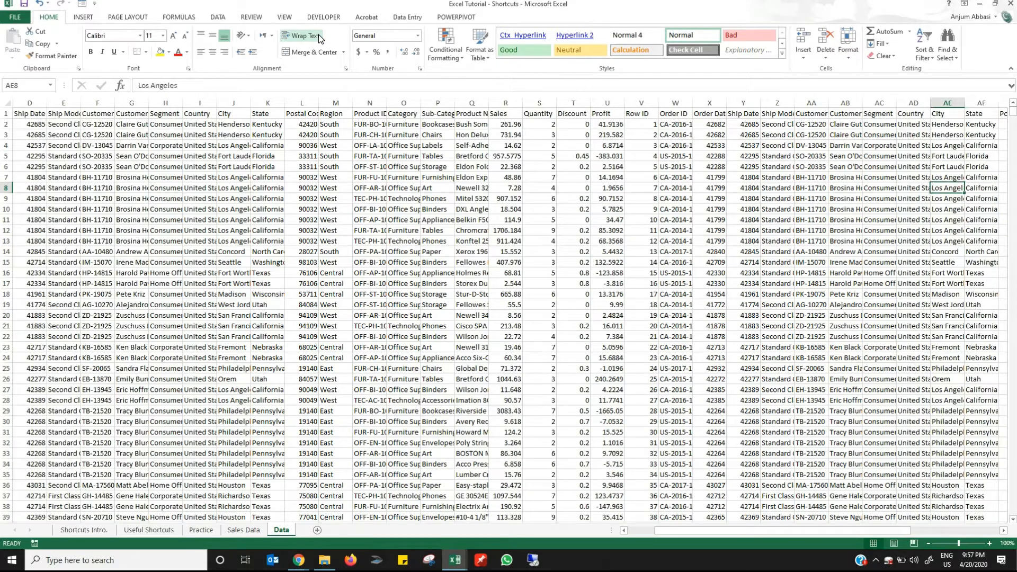
{"action": "key", "text": "Left"}
{"action": "key", "text": "Left"}
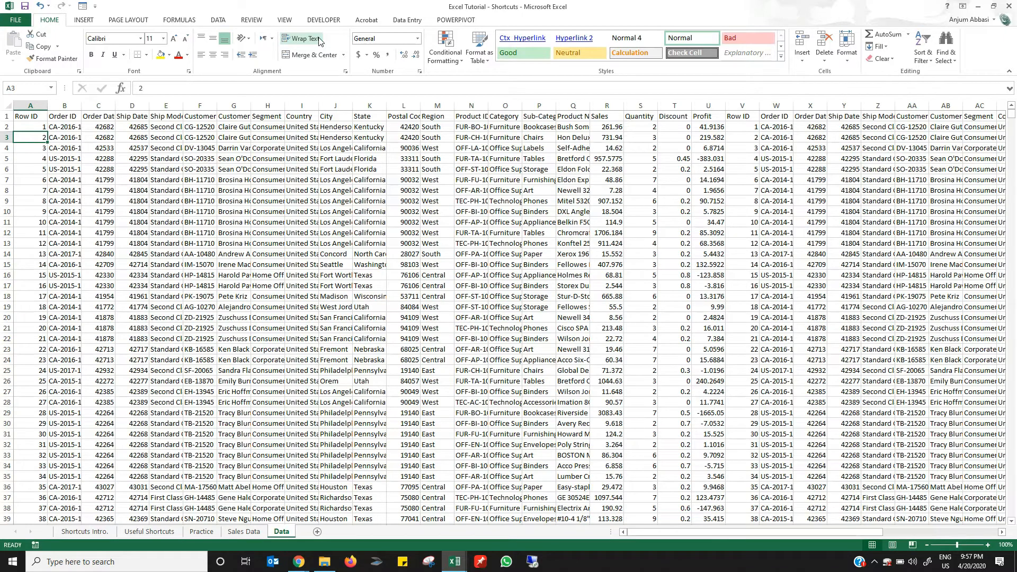
- Select the Row ID and Order ID values of the first records, starting from cells A2:B2
{"action": "key", "text": "Up"}
{"action": "key", "text": "Right"}
{"action": "key", "text": "Left"}
{"action": "key", "text": "shift+Right"}
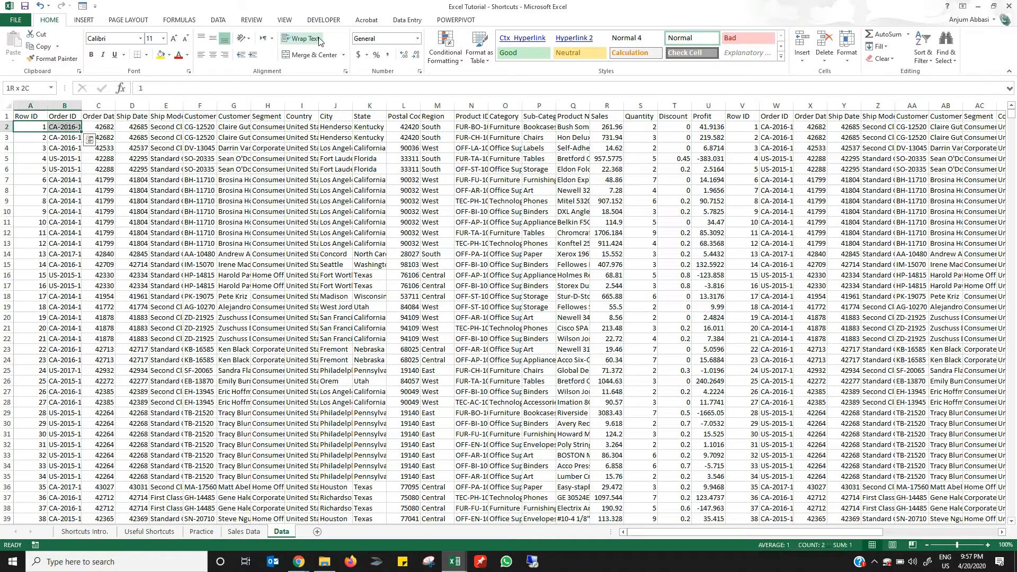
{"action": "key", "text": "shift+Down"}
{"action": "key", "text": "shift+Down"}
{"action": "key", "text": "shift+Down"}
{"action": "key", "text": "shift+Down"}
{"action": "key", "text": "shift+Down"}
{"action": "key", "text": "shift+Down"}
{"action": "key", "text": "shift+Down"}
{"action": "key", "text": "shift+Down"}
{"action": "key", "text": "shift+Down"}
{"action": "key", "text": "shift+Down"}
{"action": "key", "text": "shift+Down"}
{"action": "key", "text": "shift+Down"}
{"action": "key", "text": "shift+Down"}
- Freeze the Row ID and Order ID columns by applying Freeze Panes at cell C1
{"action": "key", "text": "Right"}
{"action": "key", "text": "Up"}
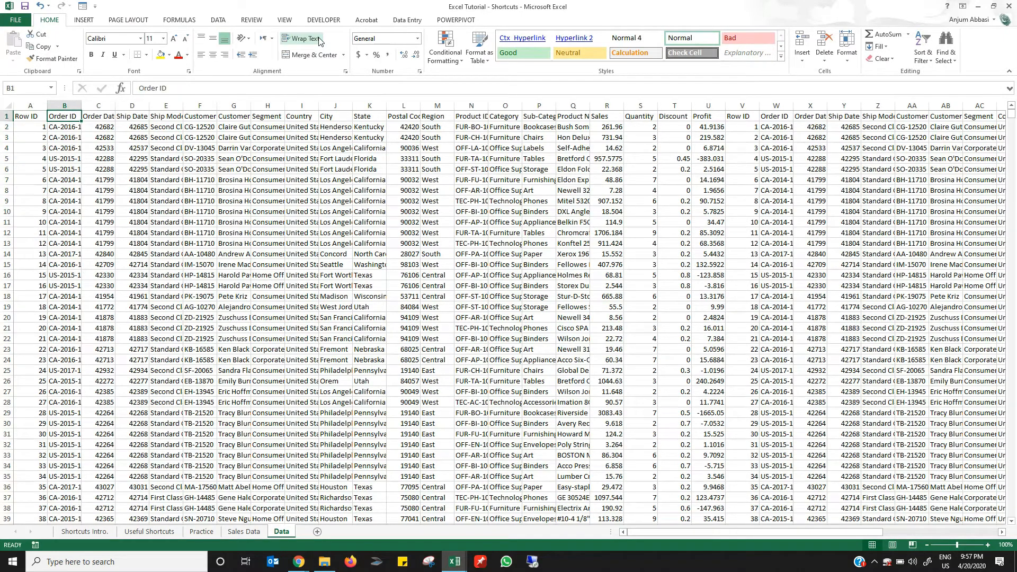
{"action": "key", "text": "Right"}
{"action": "key", "text": "alt"}
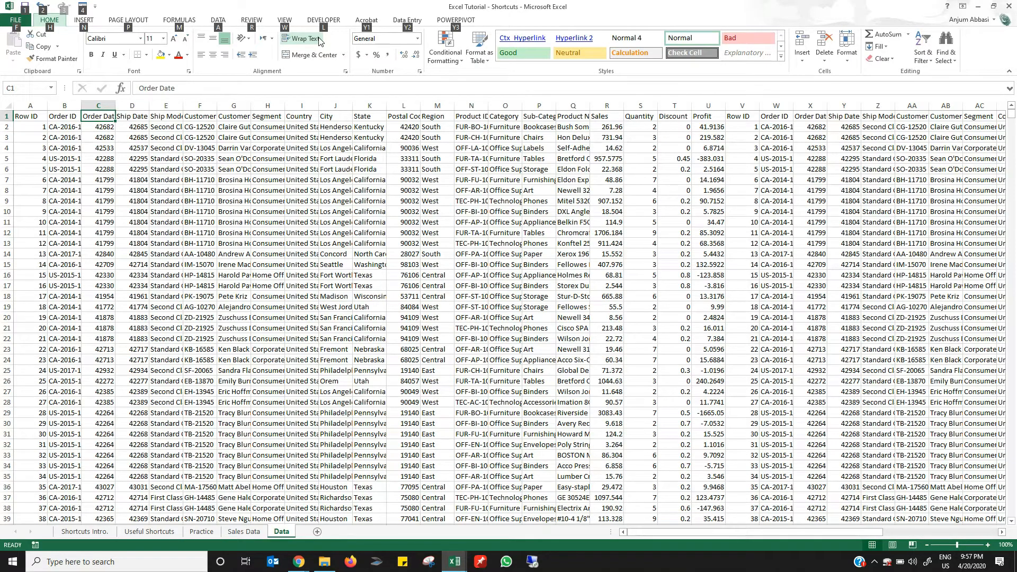
{"action": "key", "text": "w"}
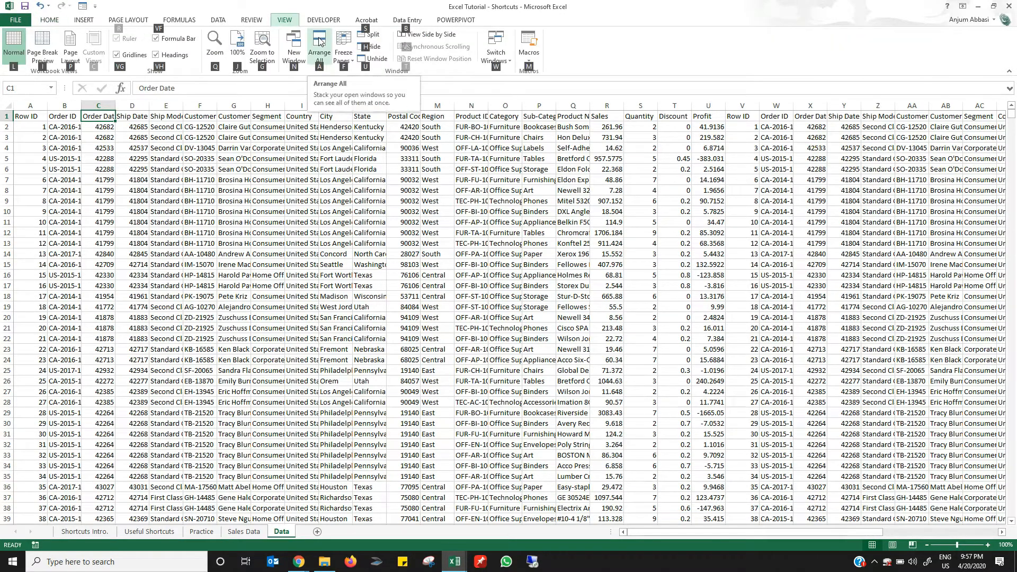
{"action": "left_click", "coordinate": [352, 62]}
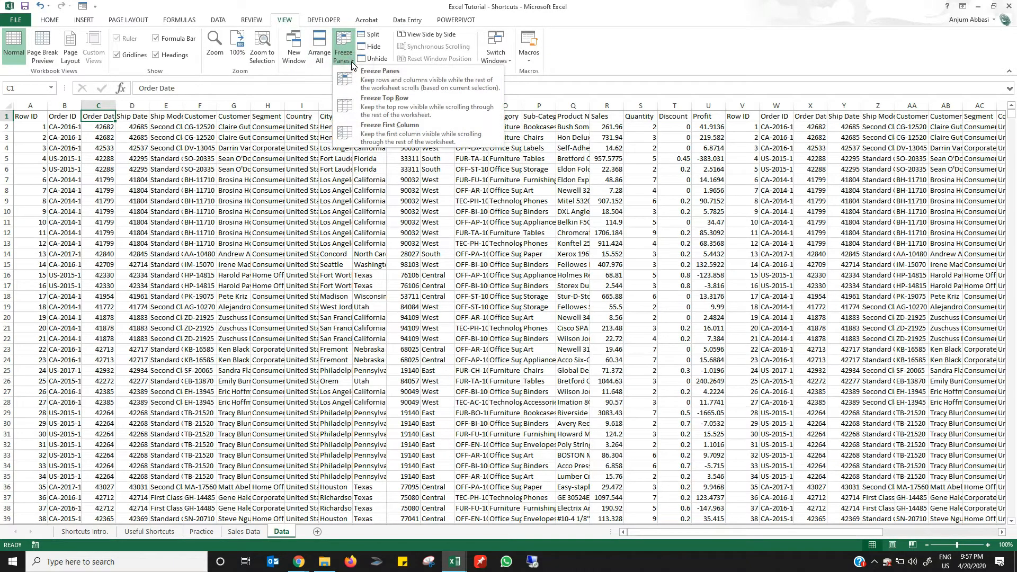
{"action": "left_click", "coordinate": [363, 80]}
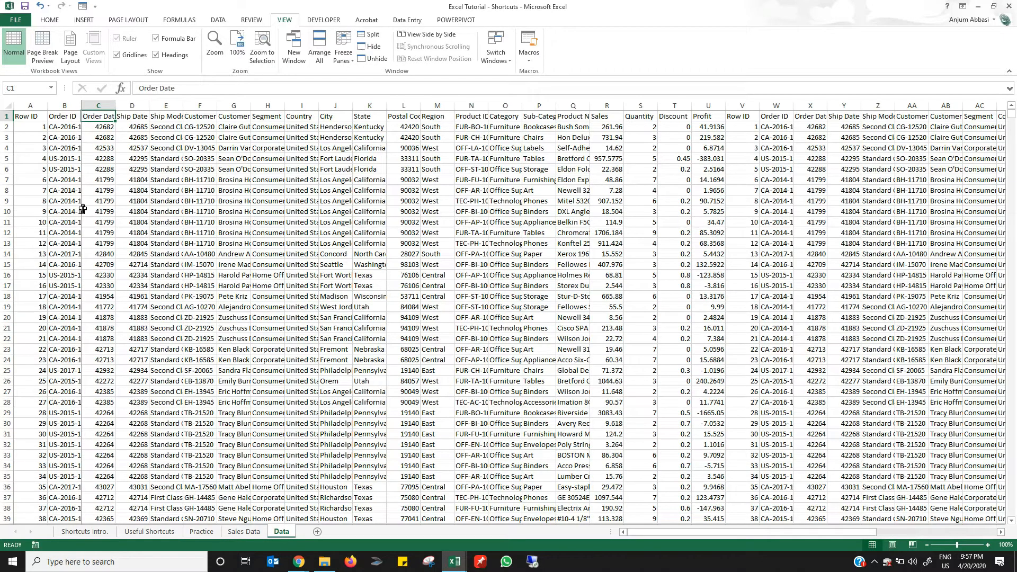
- Look across the header row from Order Date to the duplicated table's Sales column, and go back to its Region column
{"action": "key", "text": "Right"}
{"action": "key", "text": "Right"}
{"action": "key", "text": "Right"}
{"action": "key", "text": "Right"}
{"action": "key", "text": "Right"}
{"action": "key", "text": "Right"}
{"action": "key", "text": "Right"}
{"action": "key", "text": "Right"}
{"action": "key", "text": "Right"}
{"action": "key", "text": "Right"}
{"action": "key", "text": "Right"}
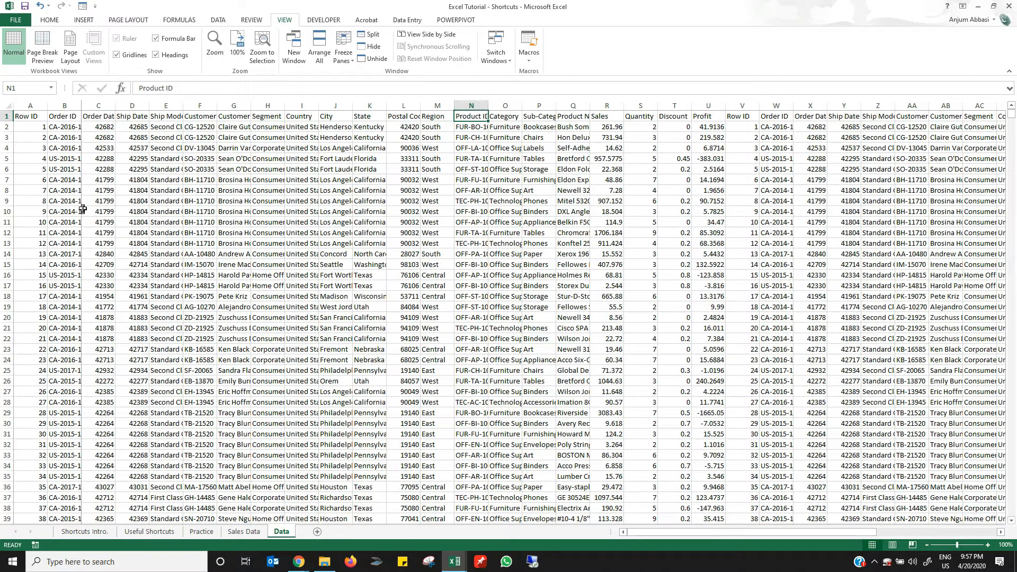
{"action": "key", "text": "Right"}
{"action": "key", "text": "Right"}
{"action": "key", "text": "Right"}
{"action": "key", "text": "Right"}
{"action": "key", "text": "Right"}
{"action": "key", "text": "Right"}
{"action": "key", "text": "Right"}
{"action": "key", "text": "Right"}
{"action": "key", "text": "Right"}
{"action": "key", "text": "Right"}
{"action": "key", "text": "Right"}
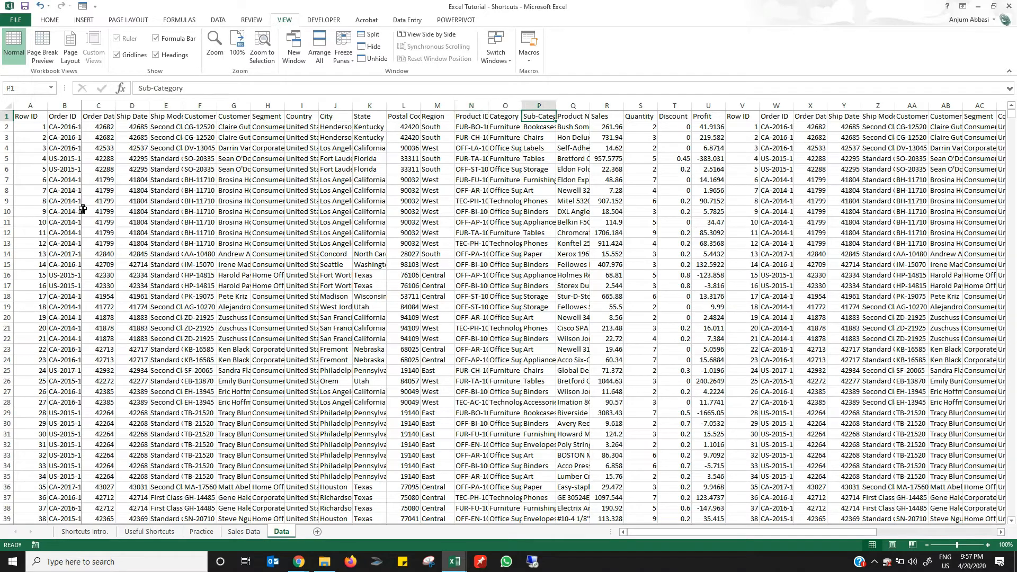
{"action": "key", "text": "Right"}
{"action": "key", "text": "Right"}
{"action": "key", "text": "Right"}
{"action": "key", "text": "Right"}
{"action": "key", "text": "Right"}
{"action": "key", "text": "Right"}
{"action": "key", "text": "Right"}
{"action": "key", "text": "Right"}
{"action": "key", "text": "Right"}
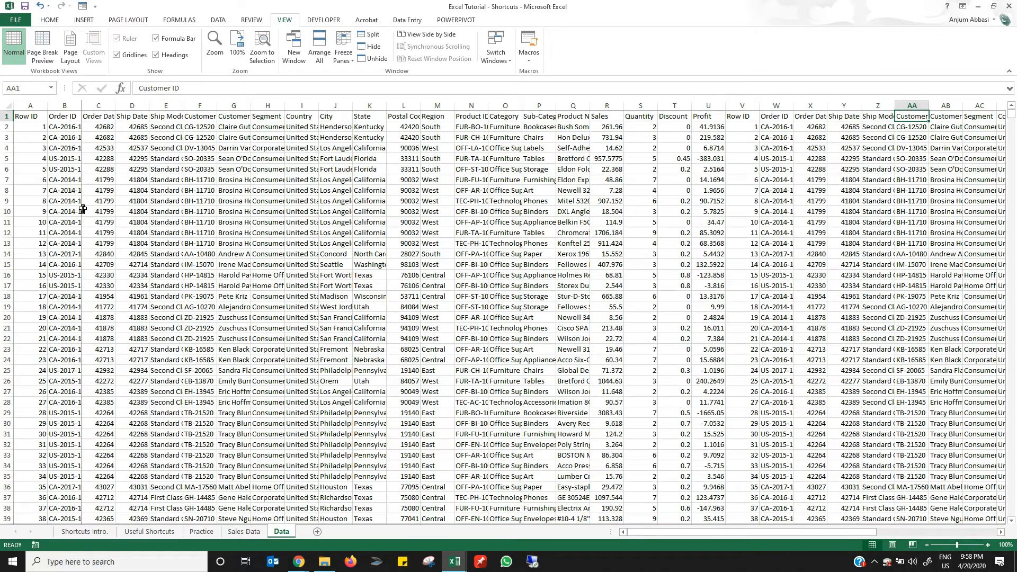
{"action": "key", "text": "Right"}
{"action": "key", "text": "Right"}
{"action": "key", "text": "Right"}
{"action": "key", "text": "Right"}
{"action": "key", "text": "Right"}
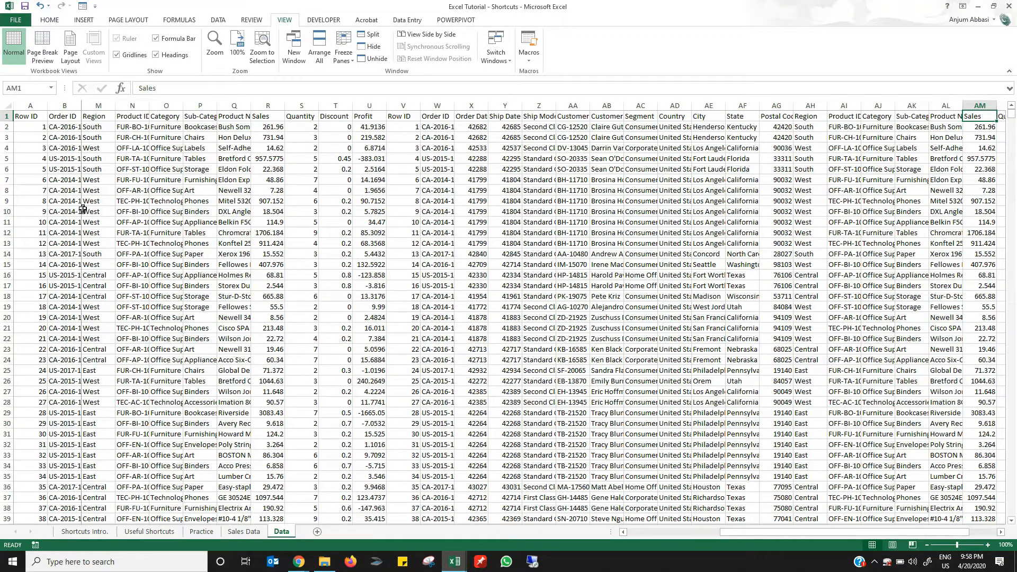
{"action": "key", "text": "Left"}
{"action": "key", "text": "Left"}
{"action": "key", "text": "Left"}
{"action": "key", "text": "Left"}
{"action": "key", "text": "Left"}
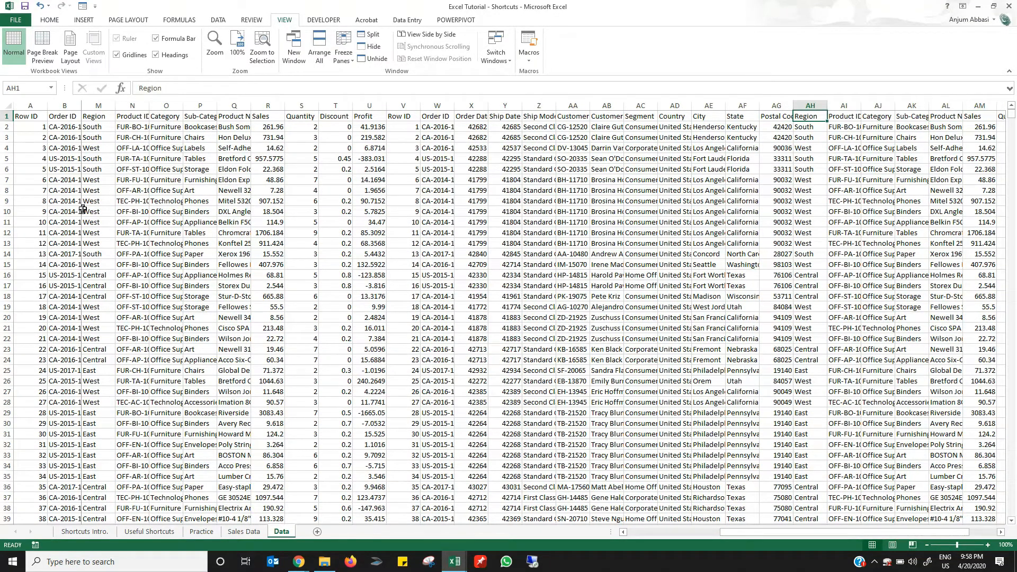
- Widen the frozen Order ID column until the complete order IDs fit
{"action": "left_click", "coordinate": [64, 191]}
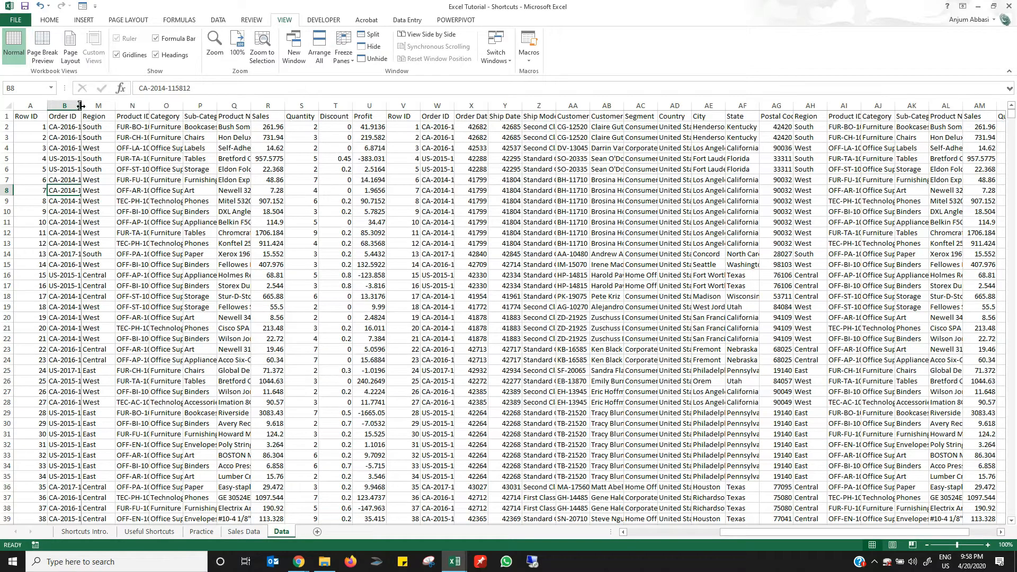
{"action": "left_click_drag", "start_coordinate": [80, 104], "coordinate": [99, 104]}
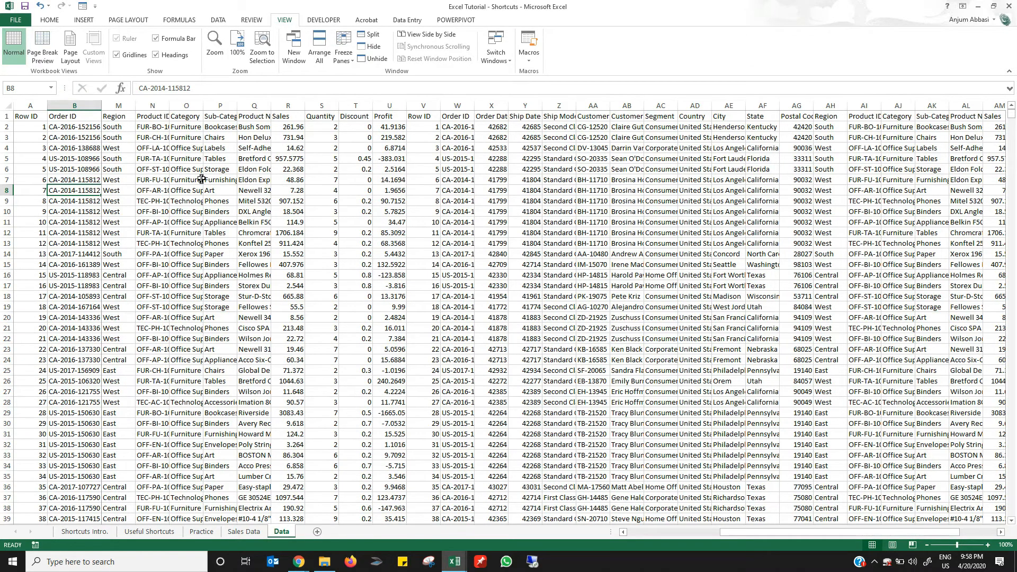
- Examine the record in row 8 from Order ID across to the empty columns beyond the duplicated table, ending at cell BG8
{"action": "key", "text": "Right"}
{"action": "key", "text": "Right"}
{"action": "key", "text": "Right"}
{"action": "key", "text": "Right"}
{"action": "key", "text": "Right"}
{"action": "key", "text": "Right"}
{"action": "key", "text": "Right"}
{"action": "key", "text": "Right"}
{"action": "key", "text": "Right"}
{"action": "key", "text": "Right"}
{"action": "key", "text": "Right"}
{"action": "key", "text": "Right"}
{"action": "key", "text": "Right"}
{"action": "key", "text": "Right"}
{"action": "key", "text": "Right"}
{"action": "key", "text": "Right"}
{"action": "key", "text": "Right"}
{"action": "key", "text": "Right"}
{"action": "key", "text": "Right"}
{"action": "key", "text": "Right"}
{"action": "key", "text": "Right"}
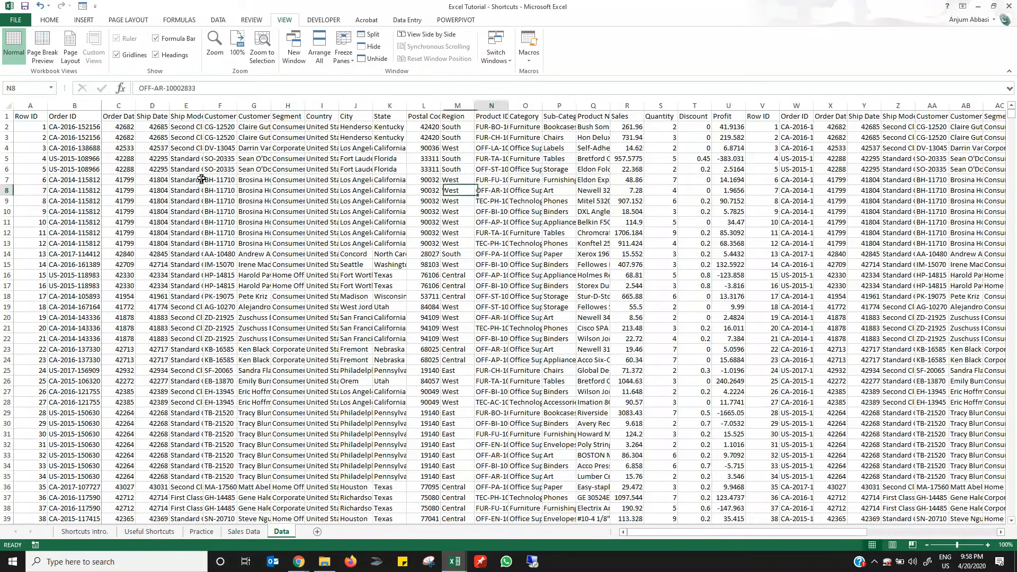
{"action": "key", "text": "Right"}
{"action": "key", "text": "Right"}
{"action": "key", "text": "Right"}
{"action": "key", "text": "Right"}
{"action": "key", "text": "Right"}
{"action": "key", "text": "Right"}
{"action": "key", "text": "Right"}
{"action": "key", "text": "Right"}
{"action": "key", "text": "Right"}
{"action": "key", "text": "Right"}
{"action": "key", "text": "Right"}
{"action": "key", "text": "Right"}
{"action": "key", "text": "Right"}
{"action": "key", "text": "Right"}
{"action": "key", "text": "Right"}
{"action": "key", "text": "Right"}
{"action": "key", "text": "Right"}
{"action": "key", "text": "Right"}
{"action": "key", "text": "Right"}
{"action": "key", "text": "Right"}
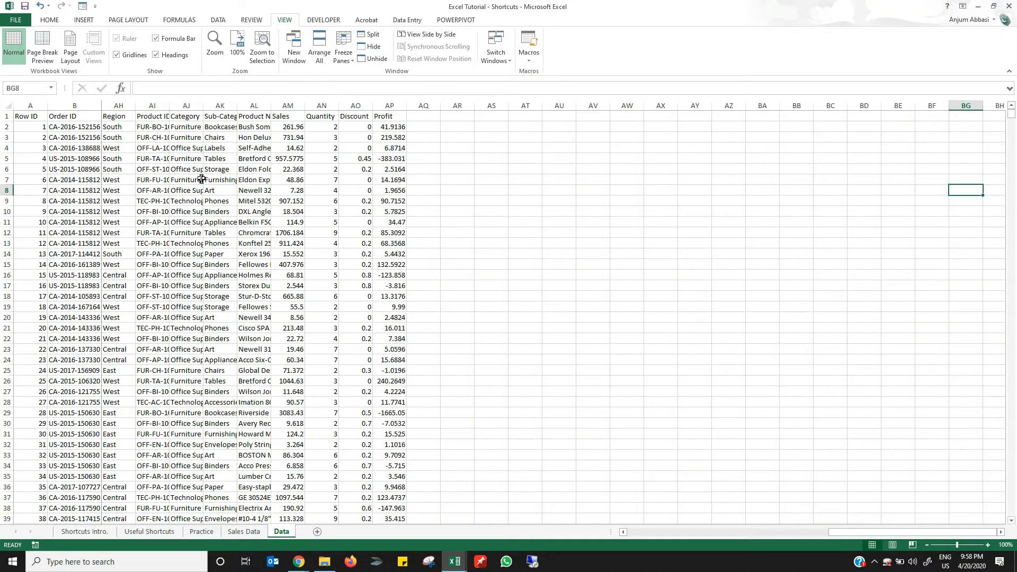
- Unfreeze the panes that hold the Row ID and Order ID columns
{"action": "left_click", "coordinate": [110, 135]}
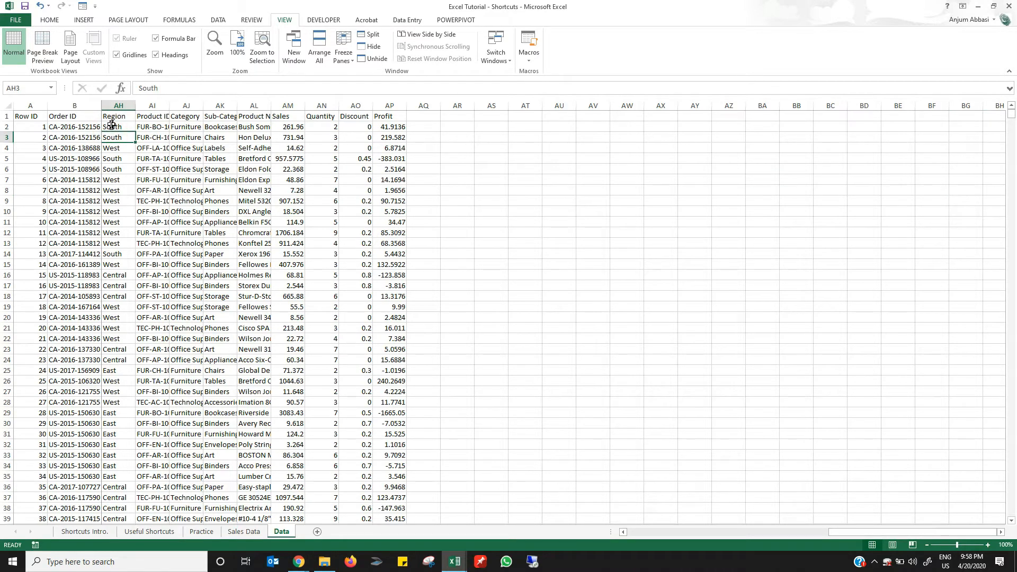
{"action": "left_click", "coordinate": [343, 53]}
{"action": "left_click", "coordinate": [364, 83]}
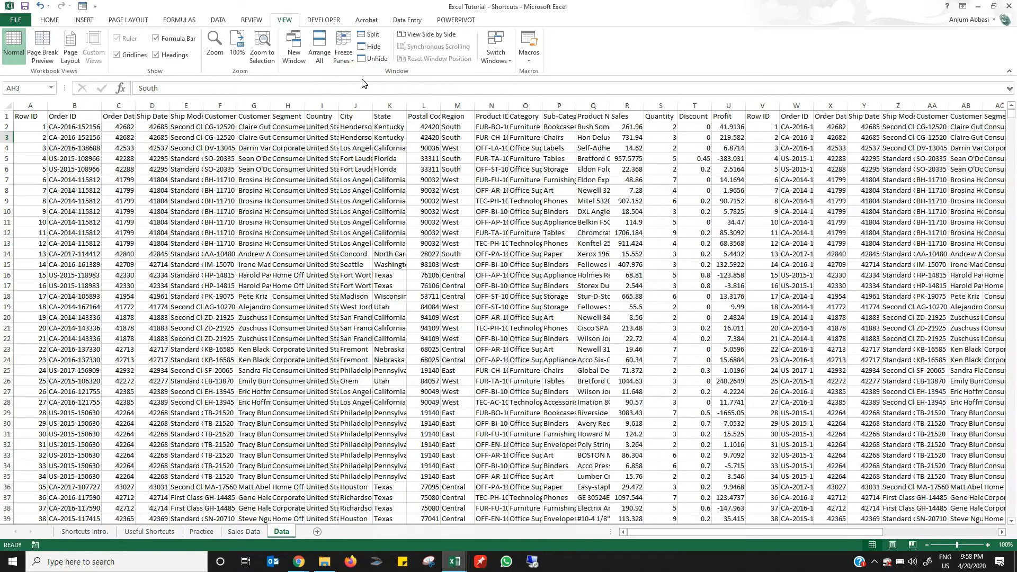
- Freeze the panes at cell C5, and release the freeze again
{"action": "left_click", "coordinate": [111, 155]}
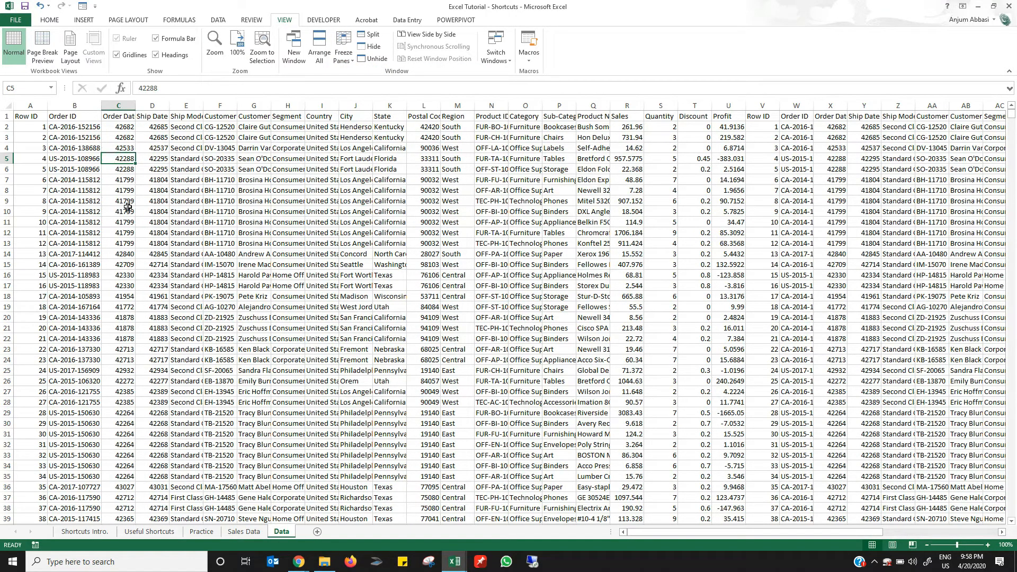
{"action": "key", "text": "alt"}
{"action": "key", "text": "w"}
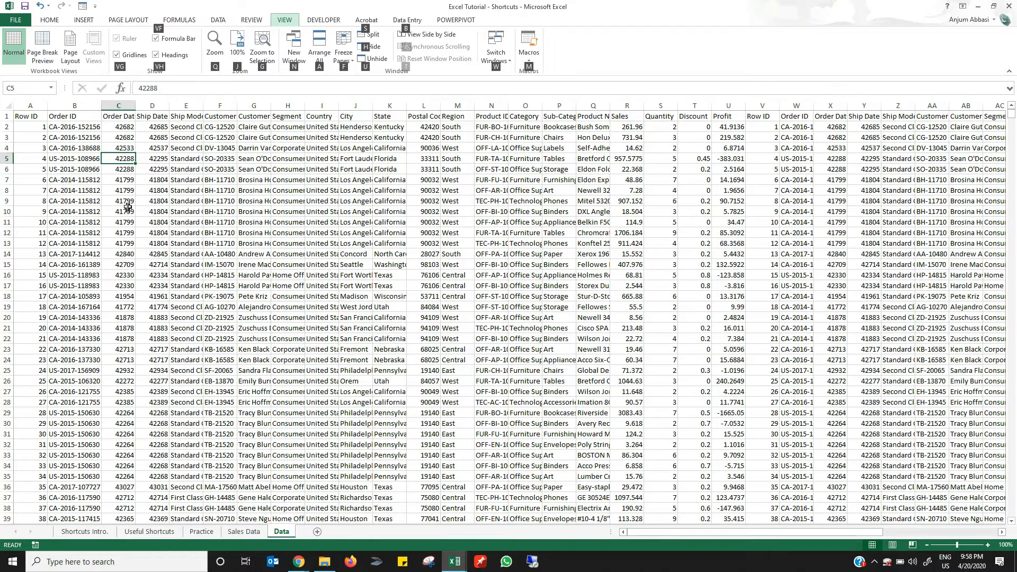
{"action": "key", "text": "f"}
{"action": "key", "text": "f"}
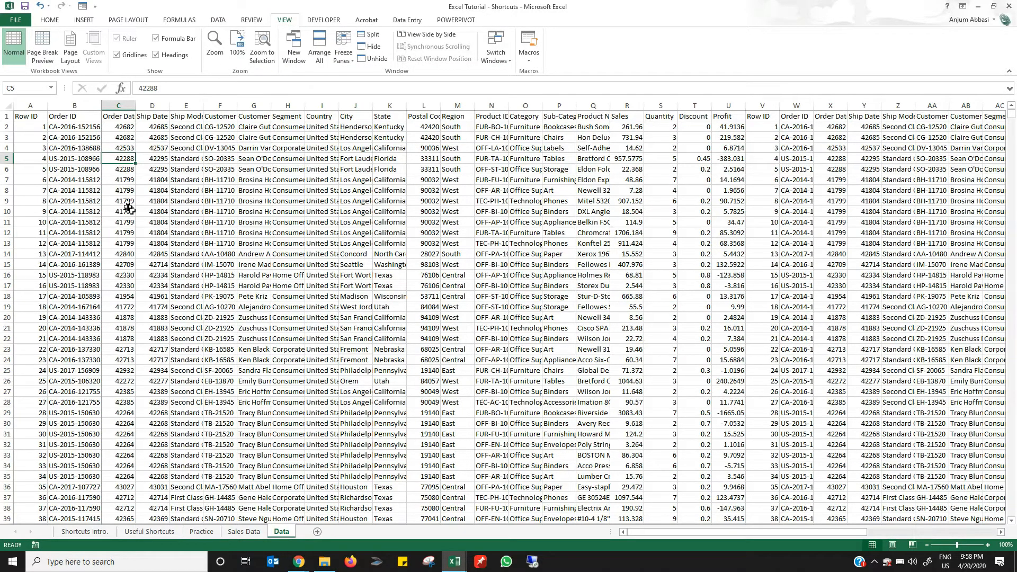
{"action": "key", "text": "alt"}
{"action": "key", "text": "w"}
{"action": "key", "text": "f"}
{"action": "key", "text": "f"}
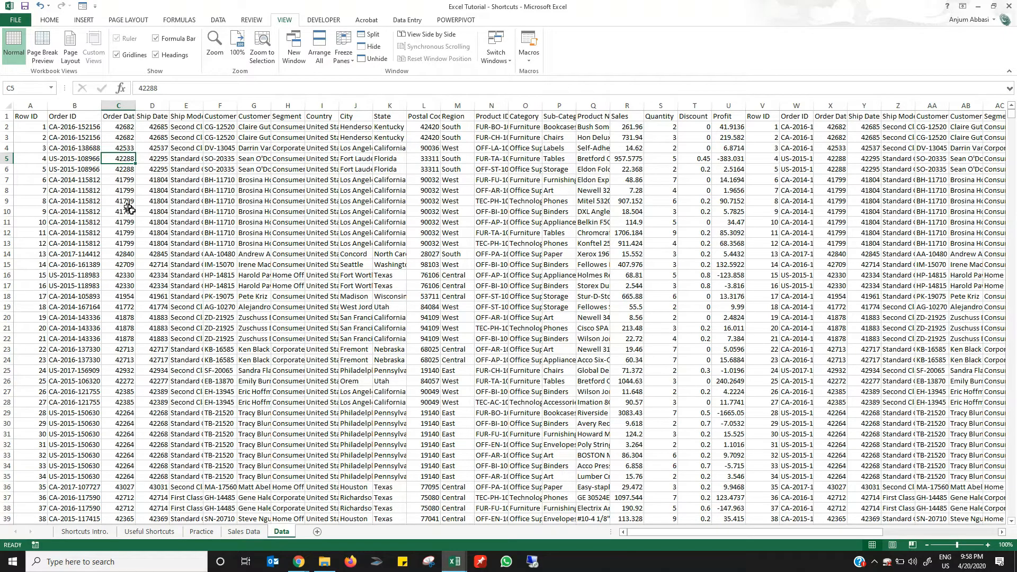
- Apply Freeze Panes at cell C8 to lock the first seven rows together with the Row ID and Order ID columns
{"action": "key", "text": "Down"}
{"action": "key", "text": "Down"}
{"action": "key", "text": "Down"}
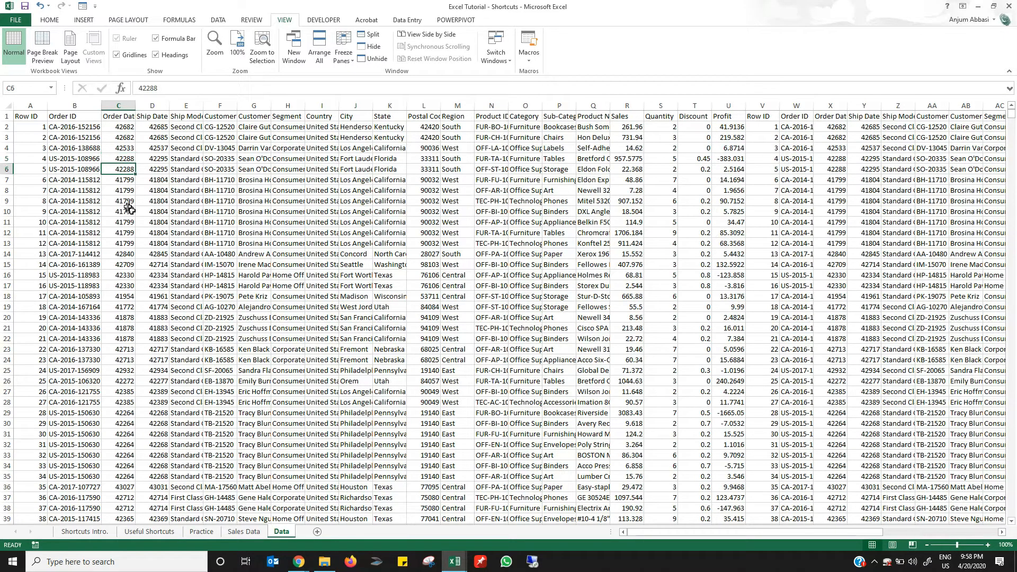
{"action": "key", "text": "alt+w"}
{"action": "key", "text": "f"}
{"action": "key", "text": "f"}
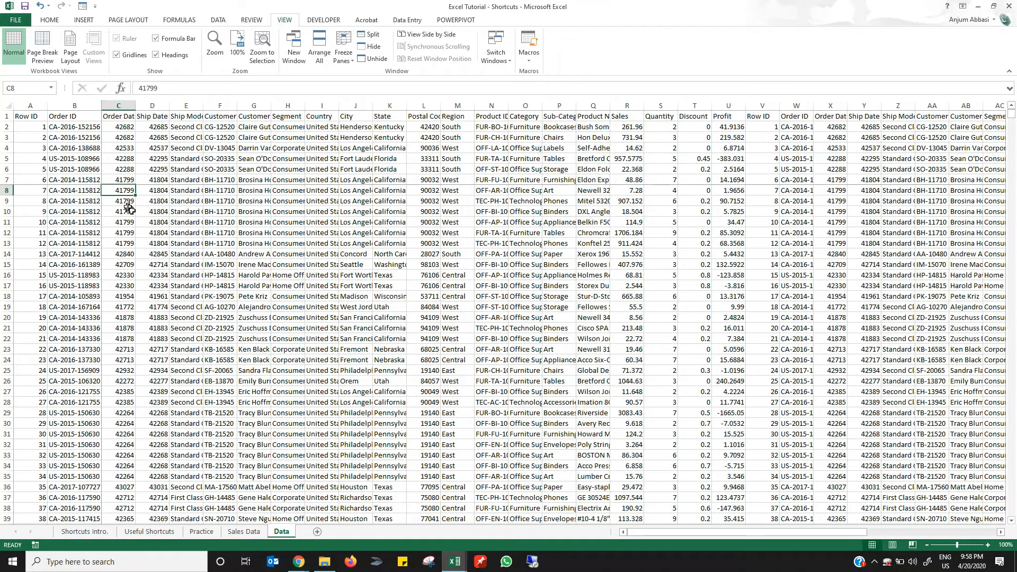
- Look down the Order Date column through the records below the frozen rows as far as row 96
{"action": "key", "text": "Down"}
{"action": "key", "text": "Down"}
{"action": "key", "text": "Down"}
{"action": "key", "text": "Down"}
{"action": "key", "text": "Down"}
{"action": "key", "text": "Down"}
{"action": "key", "text": "Down"}
{"action": "key", "text": "Down"}
{"action": "key", "text": "Down"}
{"action": "key", "text": "Down"}
{"action": "key", "text": "Down"}
{"action": "key", "text": "Down"}
{"action": "key", "text": "Down"}
{"action": "key", "text": "Down"}
{"action": "key", "text": "Down"}
{"action": "key", "text": "Down"}
{"action": "key", "text": "Down"}
{"action": "key", "text": "Down"}
{"action": "key", "text": "Down"}
{"action": "key", "text": "Down"}
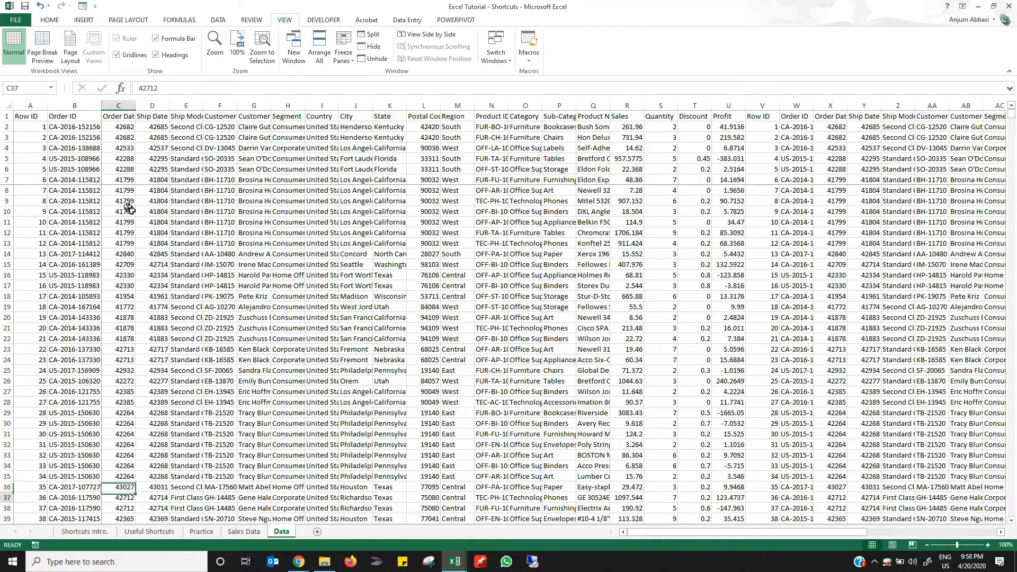
{"action": "key", "text": "Down"}
{"action": "key", "text": "Down"}
{"action": "key", "text": "Down"}
{"action": "key", "text": "Down"}
{"action": "key", "text": "Down"}
{"action": "key", "text": "Down"}
{"action": "key", "text": "Down"}
{"action": "key", "text": "Down"}
{"action": "key", "text": "Down"}
{"action": "key", "text": "Down"}
{"action": "key", "text": "Down"}
{"action": "key", "text": "Down"}
{"action": "key", "text": "Down"}
{"action": "key", "text": "Down"}
{"action": "key", "text": "Down"}
{"action": "key", "text": "Down"}
{"action": "key", "text": "Down"}
{"action": "key", "text": "Down"}
{"action": "key", "text": "Down"}
{"action": "key", "text": "Down"}
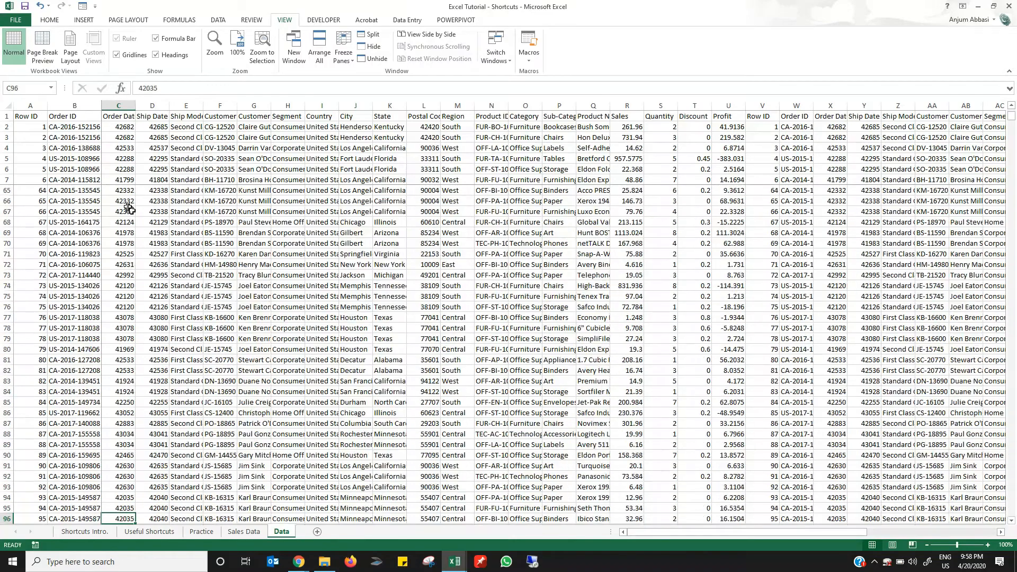
- Look back up the Order Date column from row 96 to row 73 beneath the frozen rows
{"action": "key", "text": "Up"}
{"action": "key", "text": "Up"}
{"action": "key", "text": "Up"}
{"action": "key", "text": "Up"}
{"action": "key", "text": "Up"}
{"action": "key", "text": "Up"}
{"action": "key", "text": "Up"}
{"action": "key", "text": "Up"}
{"action": "key", "text": "Up"}
{"action": "key", "text": "Up"}
{"action": "key", "text": "Up"}
{"action": "key", "text": "Up"}
{"action": "key", "text": "Up"}
{"action": "key", "text": "Up"}
{"action": "key", "text": "Up"}
{"action": "key", "text": "Up"}
{"action": "key", "text": "Up"}
{"action": "key", "text": "Up"}
{"action": "key", "text": "Up"}
{"action": "key", "text": "Up"}
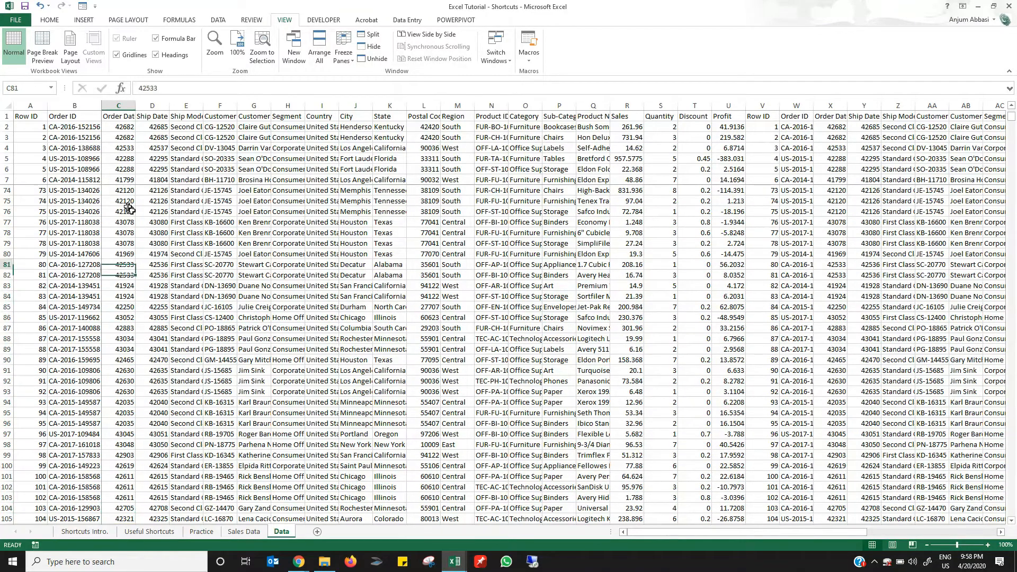
- Look across row 73 past the last Profit column beside the frozen columns, and return to the Postal Code in L73
{"action": "key", "text": "Right"}
{"action": "key", "text": "Right"}
{"action": "key", "text": "Right"}
{"action": "key", "text": "Right"}
{"action": "key", "text": "Right"}
{"action": "key", "text": "Right"}
{"action": "key", "text": "Right"}
{"action": "key", "text": "Right"}
{"action": "key", "text": "Right"}
{"action": "key", "text": "Right"}
{"action": "key", "text": "Right"}
{"action": "key", "text": "Right"}
{"action": "key", "text": "Right"}
{"action": "key", "text": "Right"}
{"action": "key", "text": "Right"}
{"action": "key", "text": "Right"}
{"action": "key", "text": "Right"}
{"action": "key", "text": "Right"}
{"action": "key", "text": "Right"}
{"action": "key", "text": "Right"}
{"action": "key", "text": "Right"}
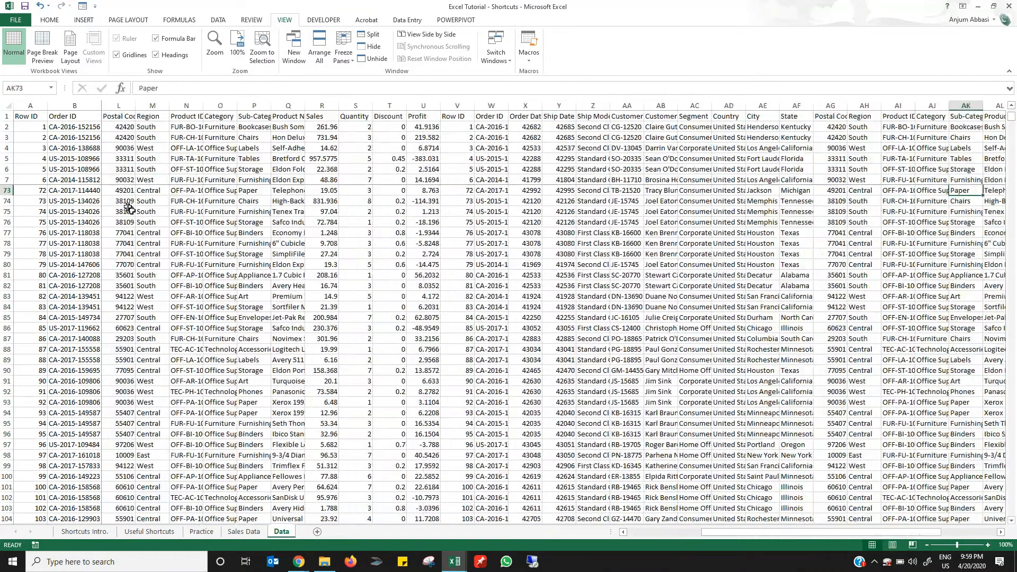
{"action": "key", "text": "Left"}
{"action": "key", "text": "Left"}
{"action": "key", "text": "Left"}
{"action": "key", "text": "Left"}
{"action": "key", "text": "Left"}
{"action": "key", "text": "Left"}
{"action": "key", "text": "Left"}
{"action": "key", "text": "Left"}
{"action": "key", "text": "Left"}
{"action": "key", "text": "Left"}
{"action": "key", "text": "Left"}
{"action": "key", "text": "Left"}
{"action": "key", "text": "Left"}
{"action": "key", "text": "Left"}
{"action": "key", "text": "Left"}
{"action": "key", "text": "Left"}
{"action": "key", "text": "Left"}
{"action": "key", "text": "Left"}
{"action": "key", "text": "Left"}
{"action": "key", "text": "Left"}
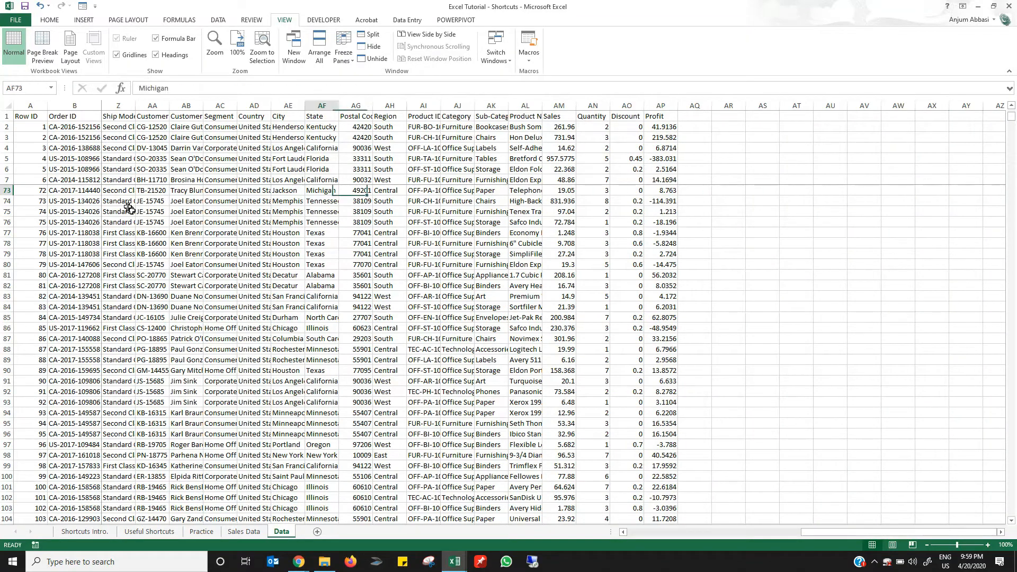
{"action": "key", "text": "Left"}
{"action": "key", "text": "Left"}
{"action": "key", "text": "Left"}
{"action": "key", "text": "Left"}
{"action": "key", "text": "Left"}
{"action": "key", "text": "Left"}
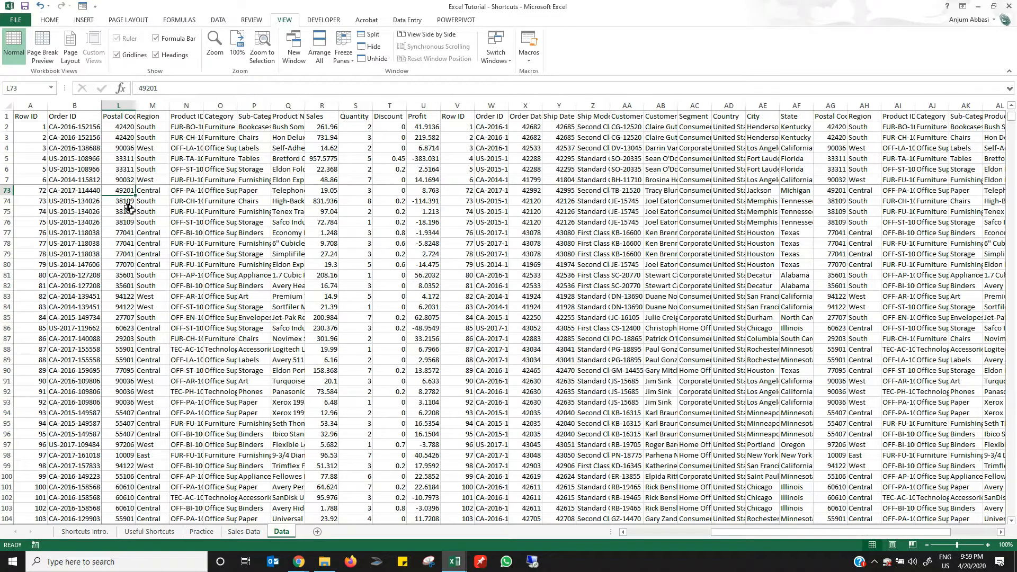
- Unfreeze the panes on the Data sheet and freeze only the top row instead
{"action": "key", "text": "alt+w"}
{"action": "key", "text": "f"}
{"action": "key", "text": "f"}
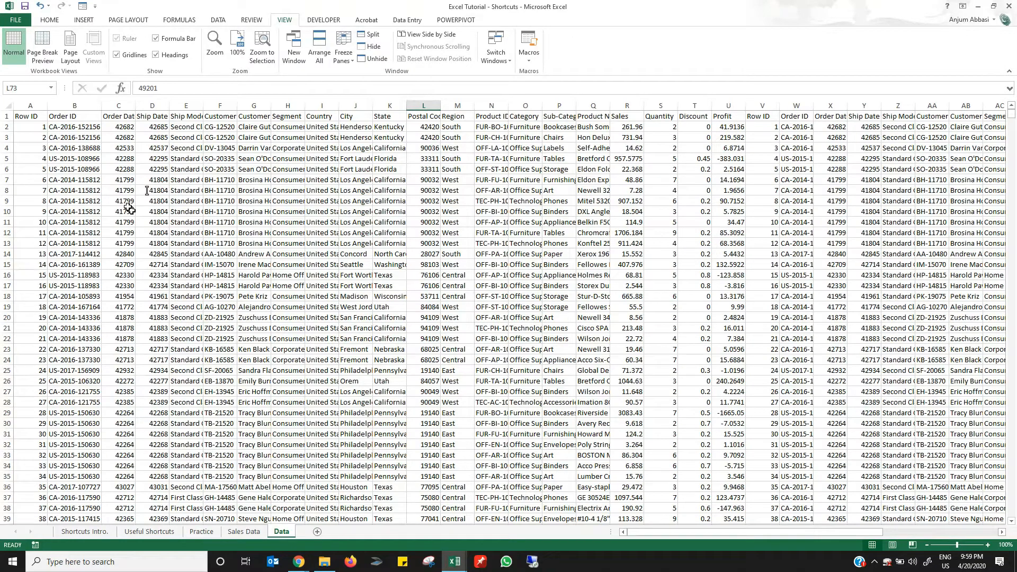
{"action": "left_click", "coordinate": [343, 53]}
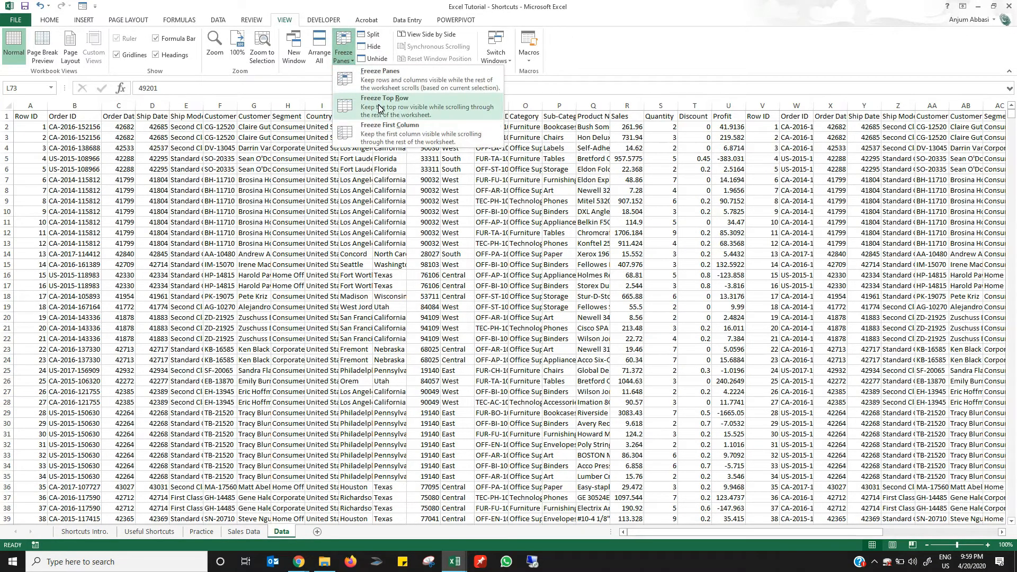
{"action": "left_click", "coordinate": [387, 137]}
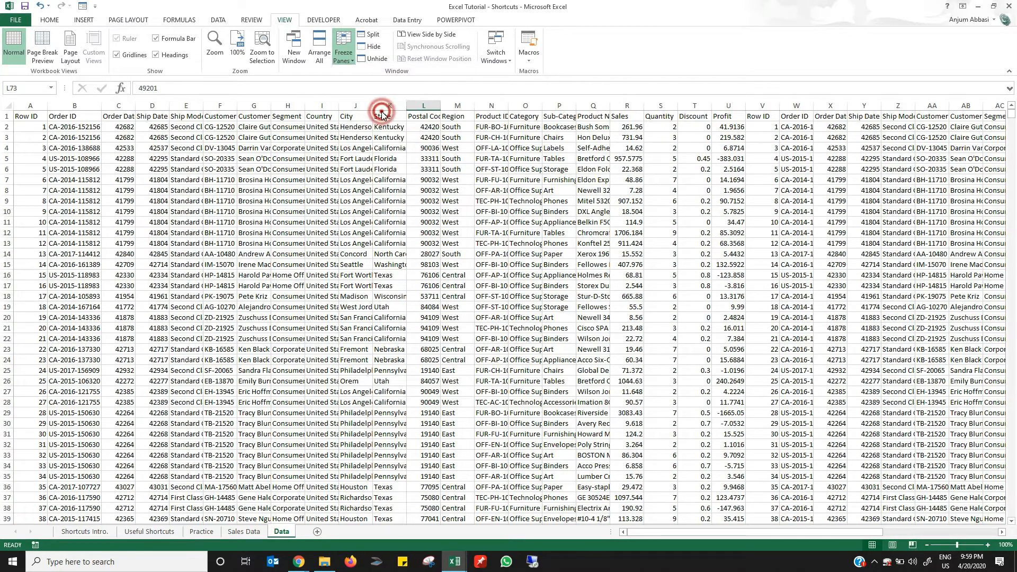
- Look down the Row ID column beneath the frozen header row as far as row 102
{"action": "left_click", "coordinate": [22, 129]}
{"action": "key", "text": "Down"}
{"action": "key", "text": "Down"}
{"action": "key", "text": "Down"}
{"action": "key", "text": "Down"}
{"action": "key", "text": "Down"}
{"action": "key", "text": "Down"}
{"action": "key", "text": "Down"}
{"action": "key", "text": "Down"}
{"action": "key", "text": "Down"}
{"action": "key", "text": "Down"}
{"action": "key", "text": "Down"}
{"action": "key", "text": "Down"}
{"action": "key", "text": "Down"}
{"action": "key", "text": "Down"}
{"action": "key", "text": "Down"}
{"action": "key", "text": "Down"}
{"action": "key", "text": "Down"}
{"action": "key", "text": "Down"}
{"action": "key", "text": "Down"}
{"action": "key", "text": "Down"}
{"action": "key", "text": "Down"}
{"action": "key", "text": "Down"}
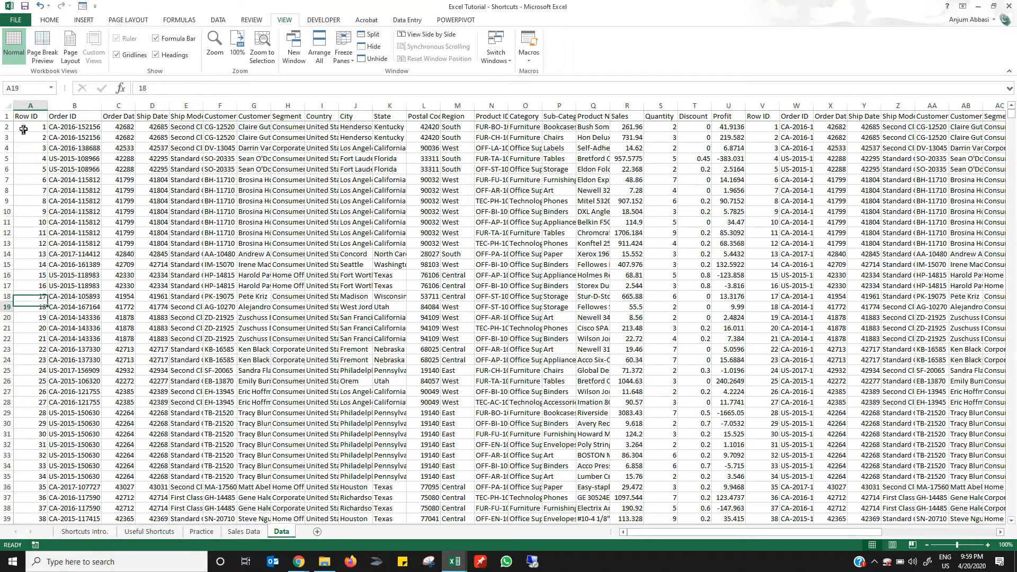
{"action": "key", "text": "Down"}
{"action": "key", "text": "Down"}
{"action": "key", "text": "Down"}
{"action": "key", "text": "Down"}
{"action": "key", "text": "Down"}
{"action": "key", "text": "Down"}
{"action": "key", "text": "Down"}
{"action": "key", "text": "Down"}
{"action": "key", "text": "Down"}
{"action": "key", "text": "Down"}
{"action": "key", "text": "Down"}
{"action": "key", "text": "Down"}
{"action": "key", "text": "Down"}
{"action": "key", "text": "Down"}
{"action": "key", "text": "Down"}
{"action": "key", "text": "Down"}
{"action": "key", "text": "Down"}
{"action": "key", "text": "Down"}
{"action": "key", "text": "Down"}
{"action": "key", "text": "Down"}
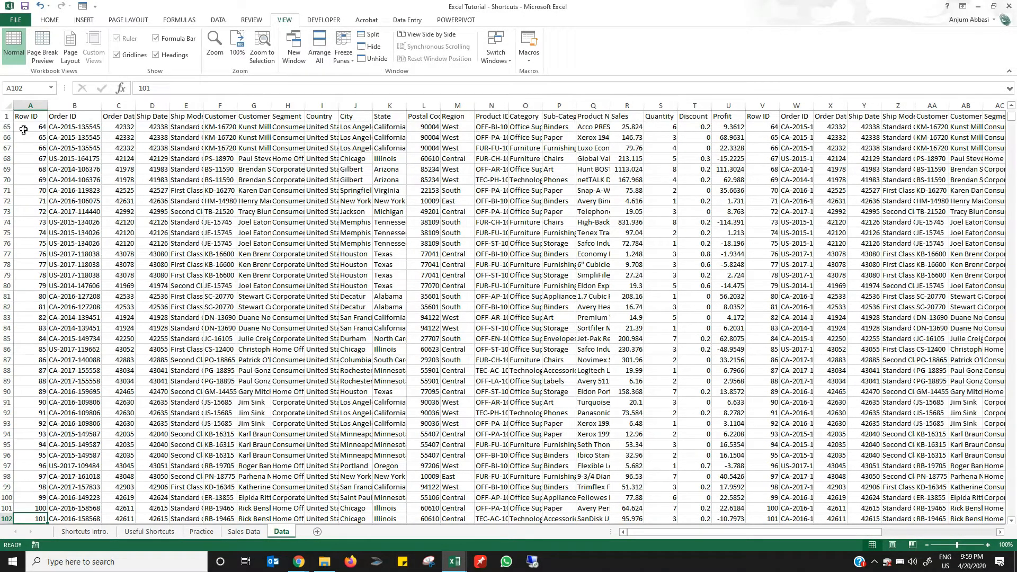
- Unfreeze the top row of the Data sheet with cell B70 selected
{"action": "left_click", "coordinate": [86, 179]}
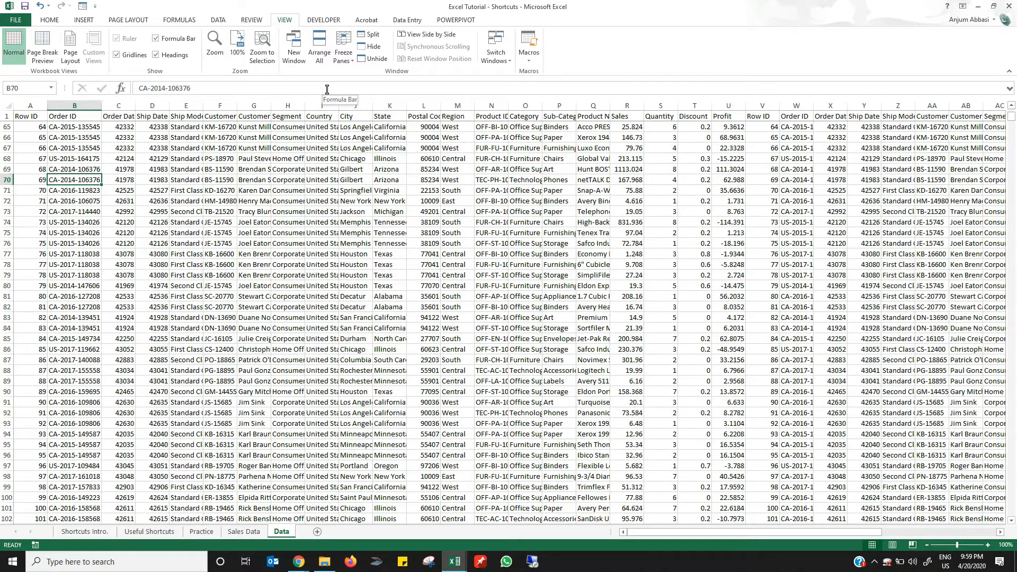
{"action": "key", "text": "alt"}
{"action": "key", "text": "w"}
{"action": "key", "text": "f"}
{"action": "key", "text": "f"}
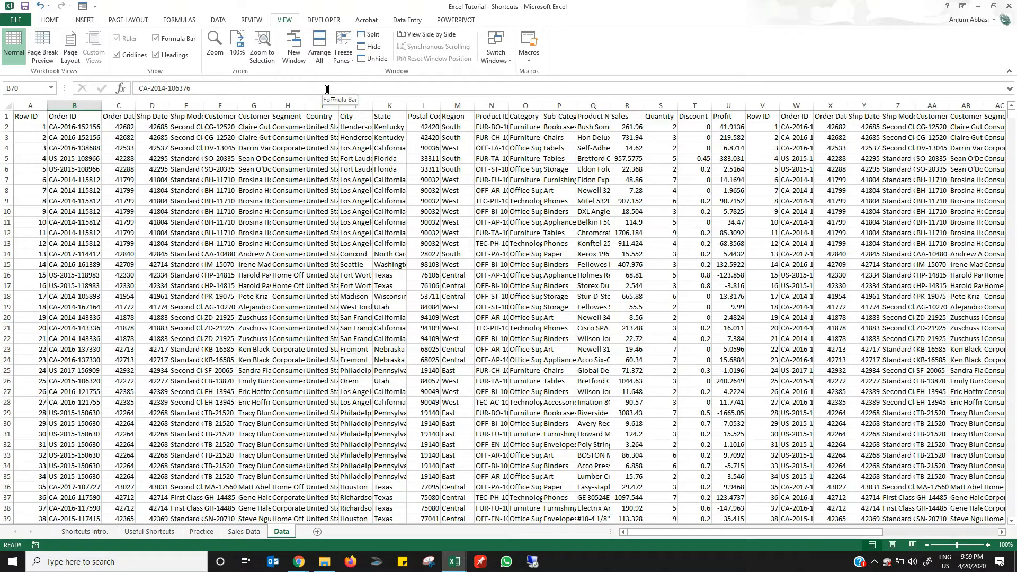
- Go back to the Useful Shortcuts sheet and check the list under Other Useful Shortcuts
{"action": "key", "text": "ctrl+Page_Up"}
{"action": "key", "text": "ctrl+Page_Up"}
{"action": "key", "text": "ctrl+Page_Up"}
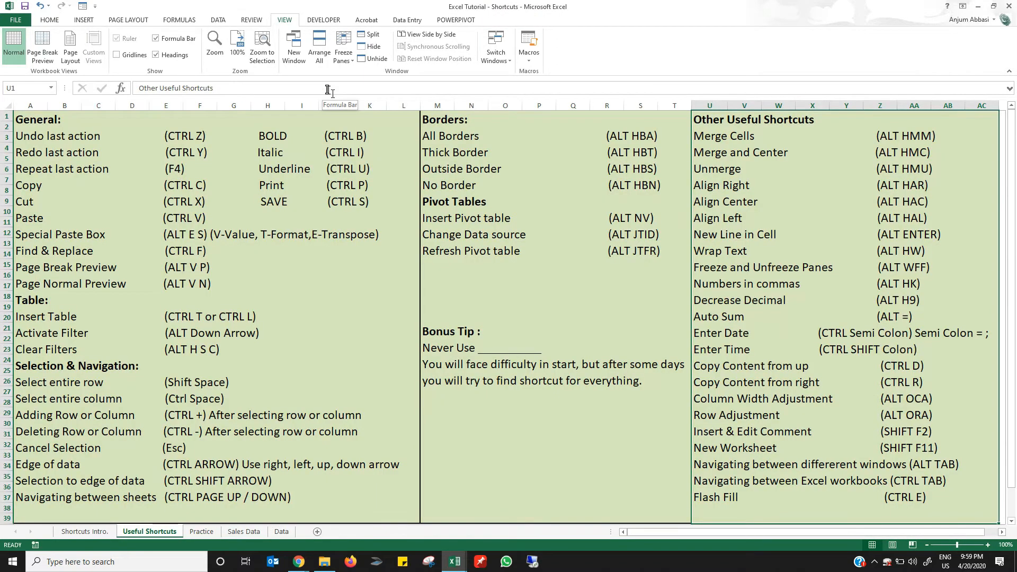
- Copy the amounts in C24:C33 on the Practice sheet
{"action": "key", "text": "ctrl+Page_Down"}
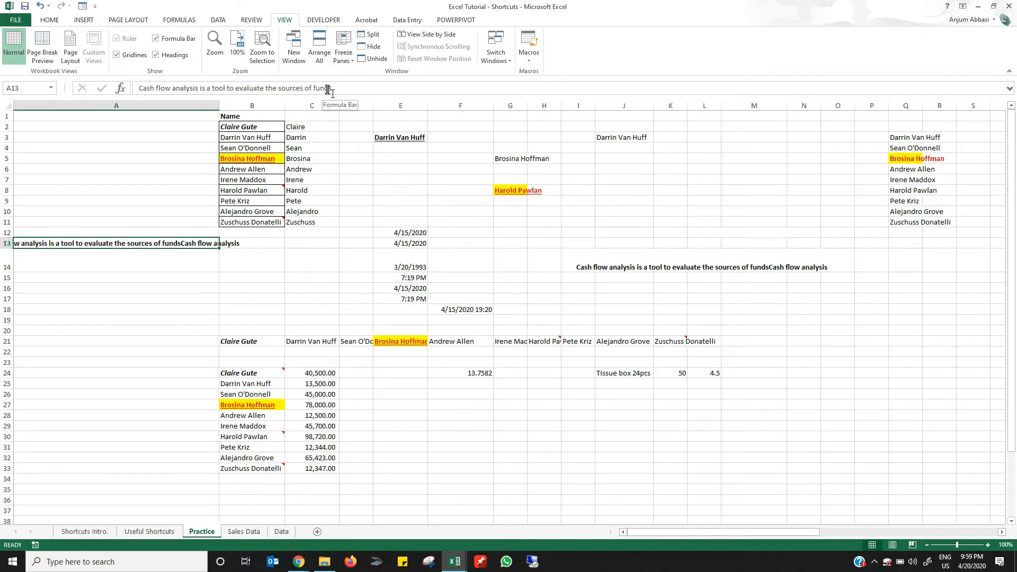
{"action": "key", "text": "Right"}
{"action": "key", "text": "Right"}
{"action": "key", "text": "Right"}
{"action": "key", "text": "Right"}
{"action": "key", "text": "Right"}
{"action": "key", "text": "Right"}
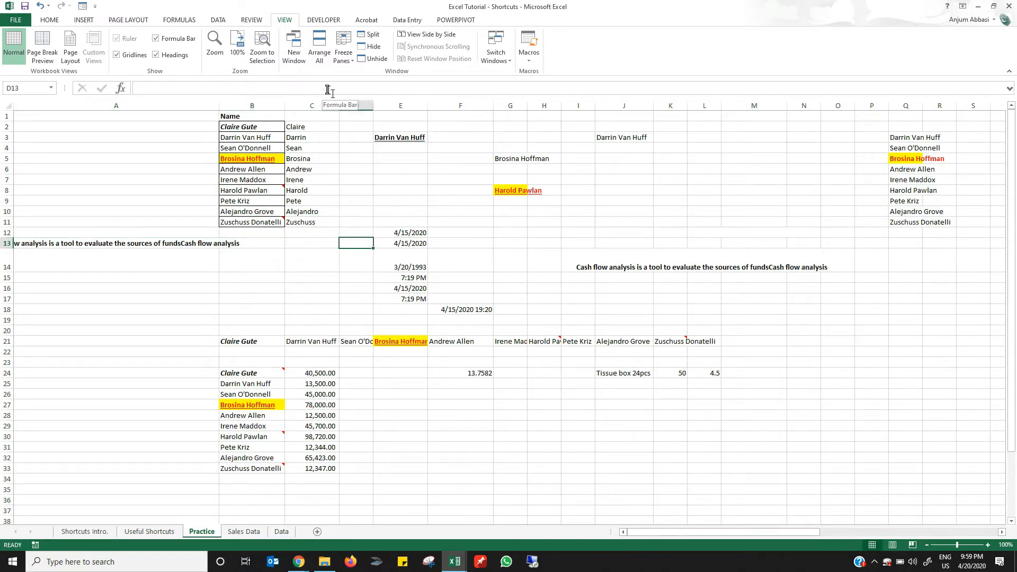
{"action": "key", "text": "Left"}
{"action": "key", "text": "Down"}
{"action": "key", "text": "Down"}
{"action": "key", "text": "Down"}
{"action": "key", "text": "Down"}
{"action": "key", "text": "Down"}
{"action": "key", "text": "Down"}
{"action": "key", "text": "Down"}
{"action": "key", "text": "Down"}
{"action": "key", "text": "Down"}
{"action": "key", "text": "Down"}
{"action": "key", "text": "Down"}
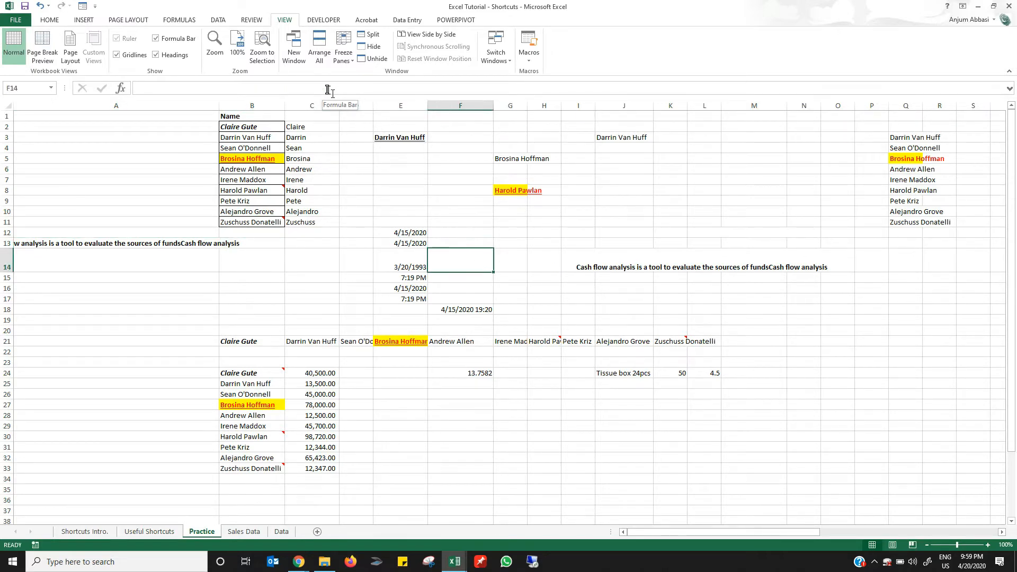
{"action": "key", "text": "Left"}
{"action": "key", "text": "Left"}
{"action": "key", "text": "Left"}
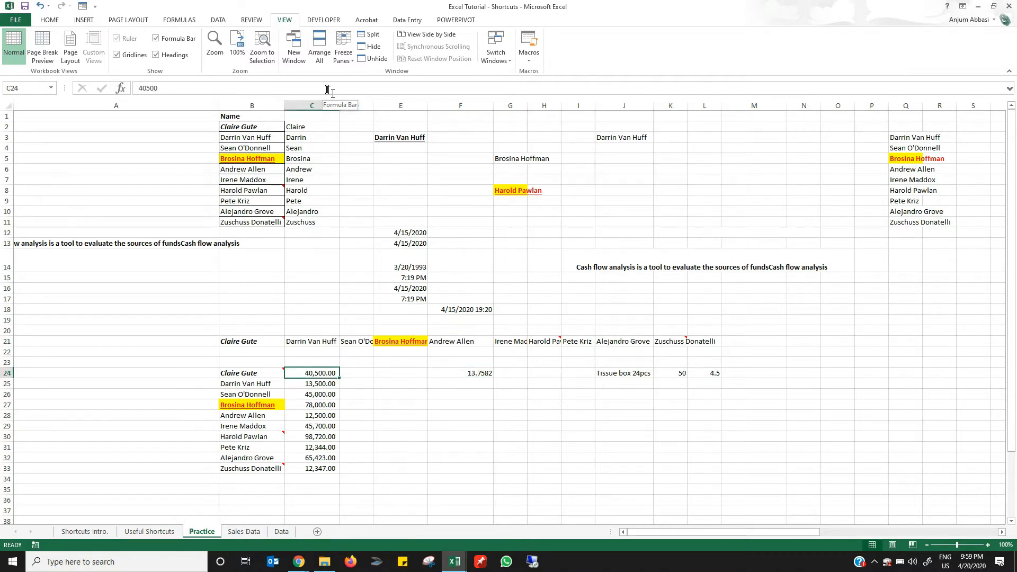
{"action": "key", "text": "ctrl+shift+Down"}
{"action": "key", "text": "ctrl+c"}
- Paste the copied amounts as values only, starting at cell N24
{"action": "key", "text": "Left"}
{"action": "key", "text": "Left"}
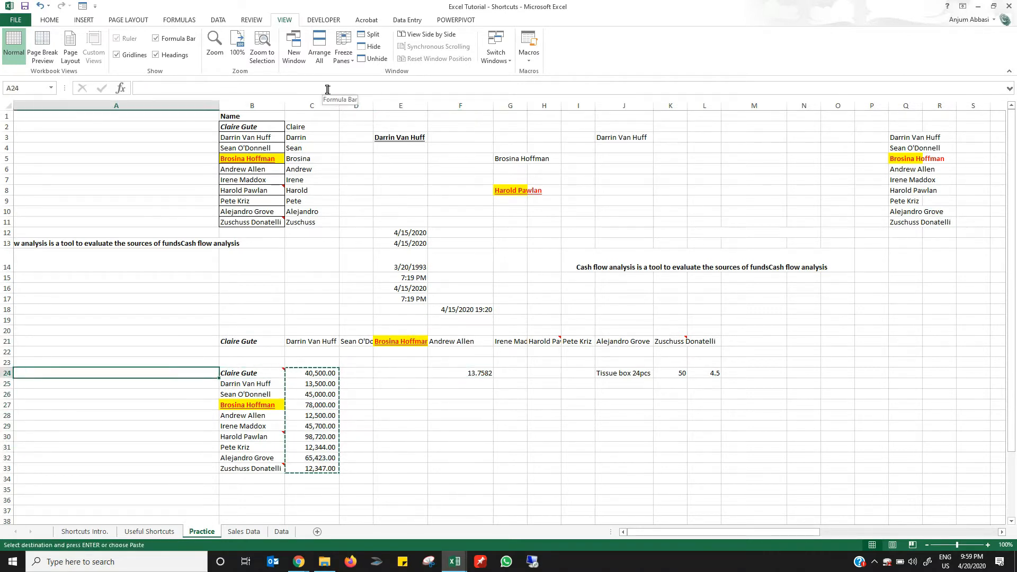
{"action": "key", "text": "Right"}
{"action": "key", "text": "Right"}
{"action": "key", "text": "Right"}
{"action": "key", "text": "Right"}
{"action": "key", "text": "Right"}
{"action": "key", "text": "Right"}
{"action": "key", "text": "Right"}
{"action": "key", "text": "Right"}
{"action": "key", "text": "Right"}
{"action": "key", "text": "Right"}
{"action": "key", "text": "Right"}
{"action": "key", "text": "Right"}
{"action": "key", "text": "Right"}
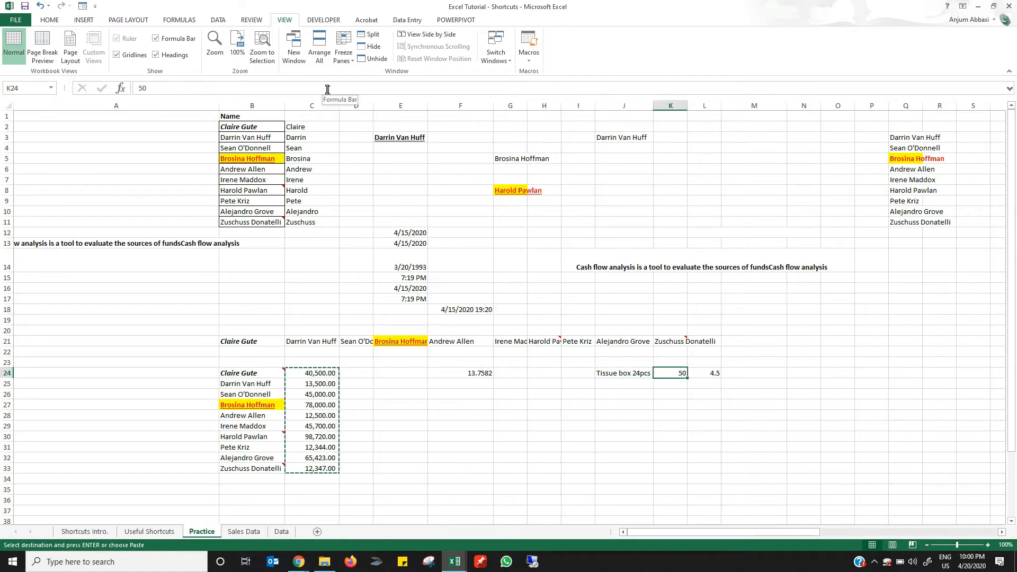
{"action": "key", "text": "alt+e"}
{"action": "key", "text": "s"}
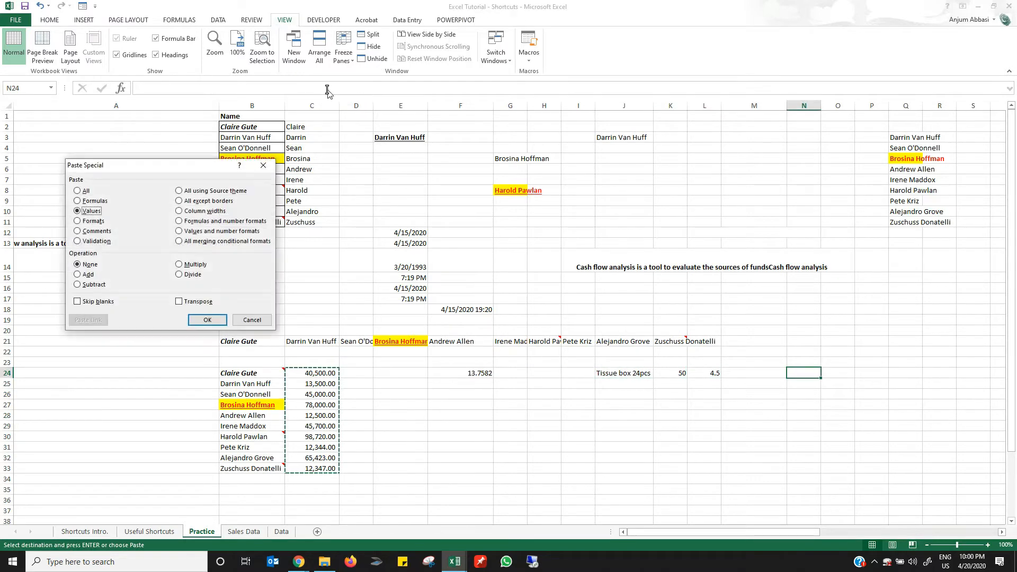
{"action": "key", "text": "v"}
{"action": "key", "text": "Return"}
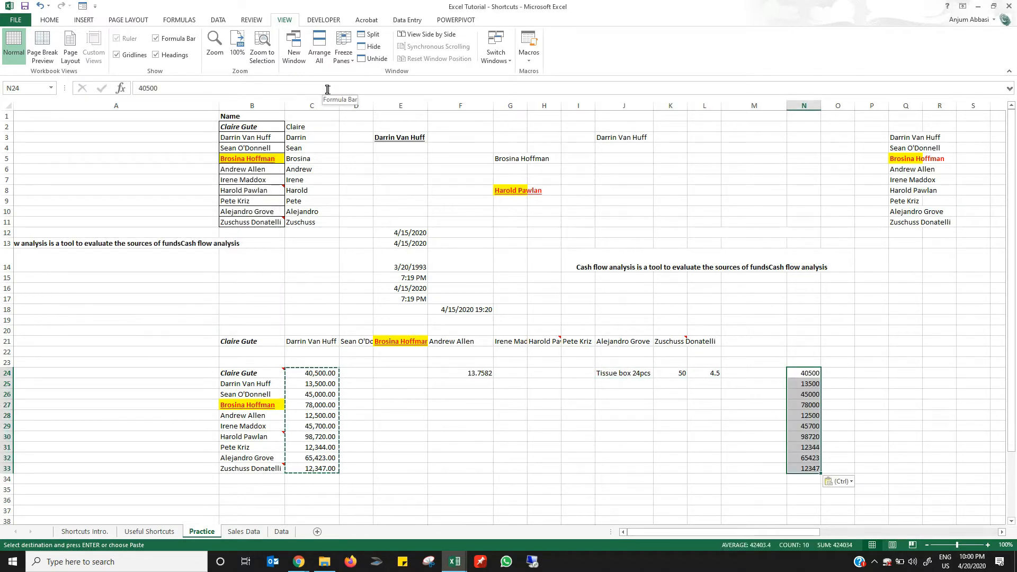
- Change the amount in cell N29 to 145700
{"action": "key", "text": "Down"}
{"action": "key", "text": "Down"}
{"action": "key", "text": "Down"}
{"action": "key", "text": "Down"}
{"action": "key", "text": "Down"}
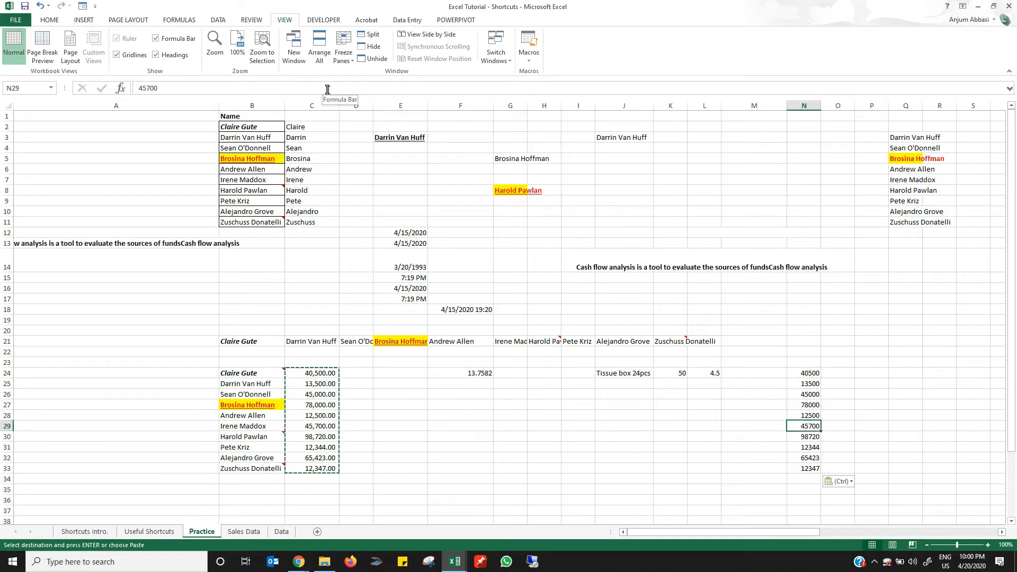
{"action": "type", "text": "145700"}
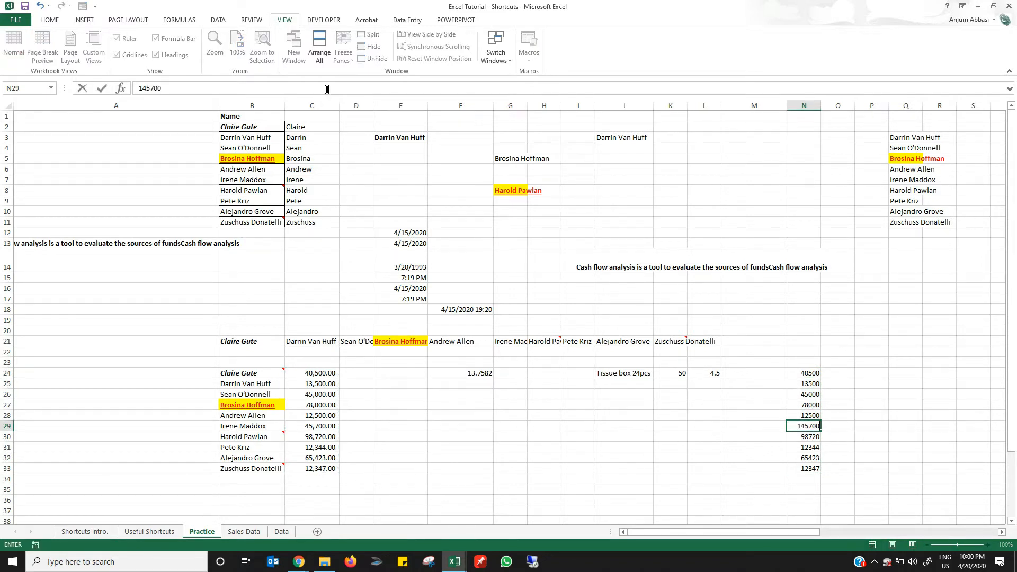
{"action": "key", "text": "Return"}
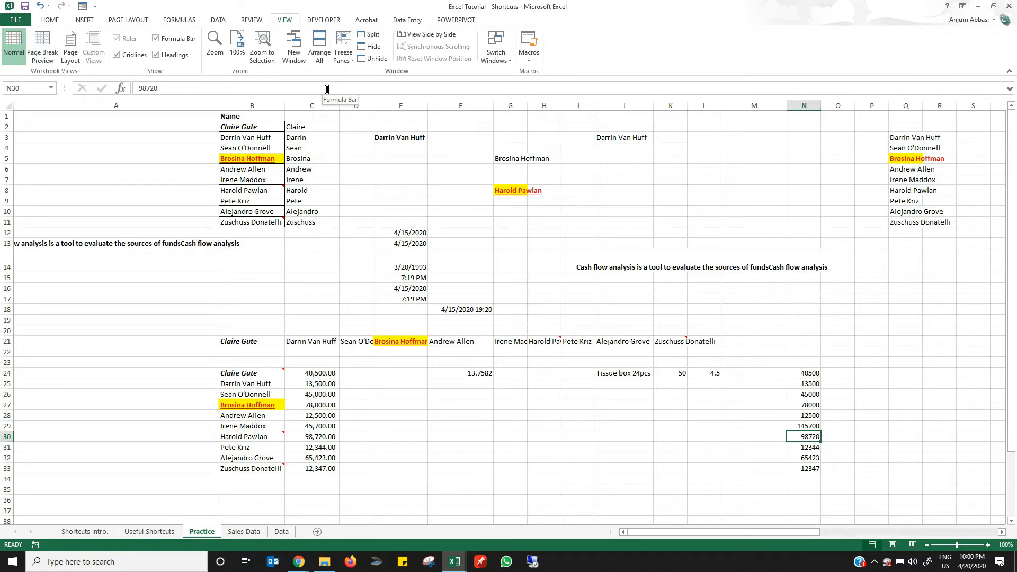
- Apply the comma number format to the amounts in N24:N33
{"action": "key", "text": "Up"}
{"action": "key", "text": "Up"}
{"action": "key", "text": "Up"}
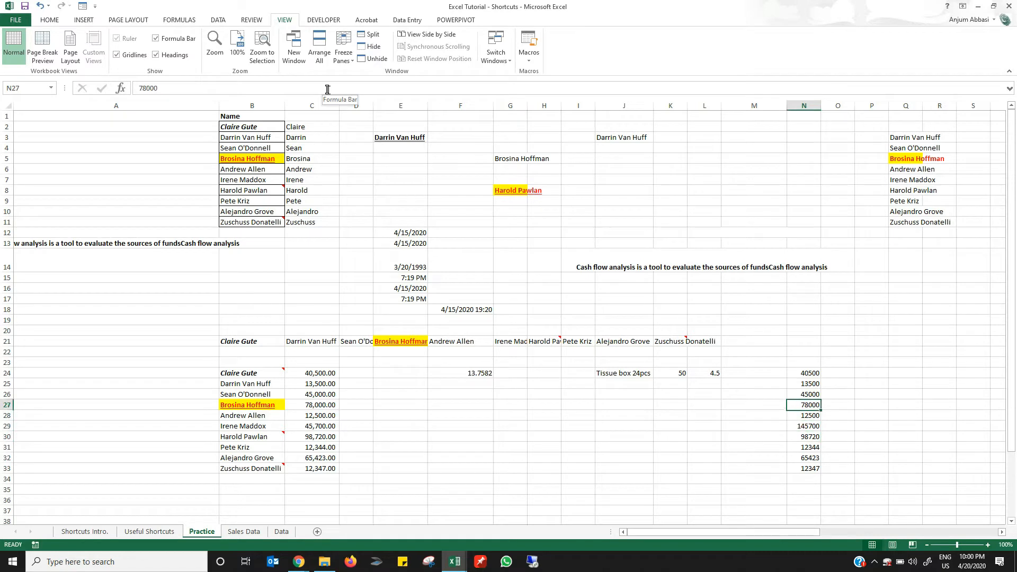
{"action": "left_click", "coordinate": [49, 20]}
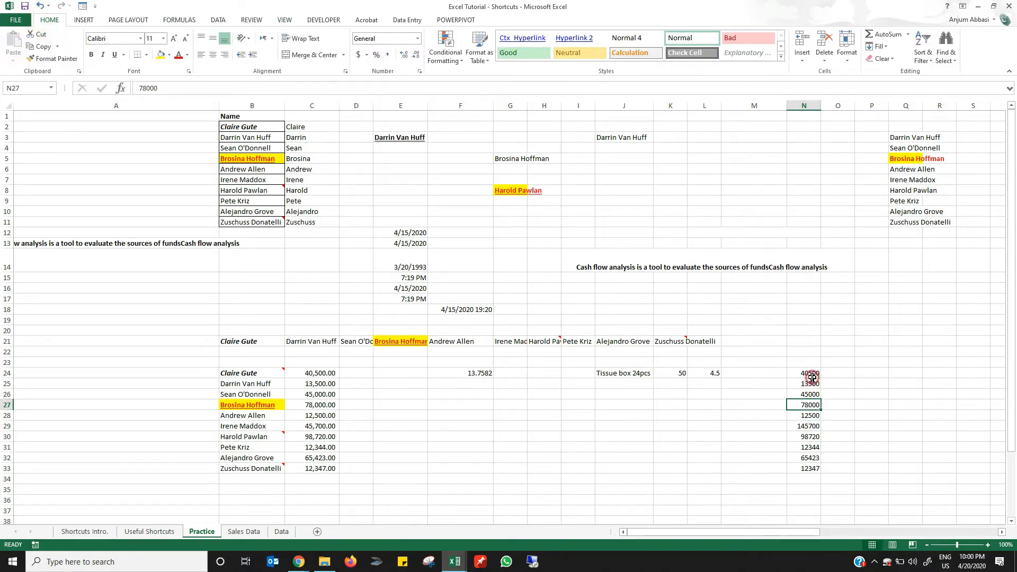
{"action": "left_click_drag", "start_coordinate": [812, 377], "coordinate": [811, 470]}
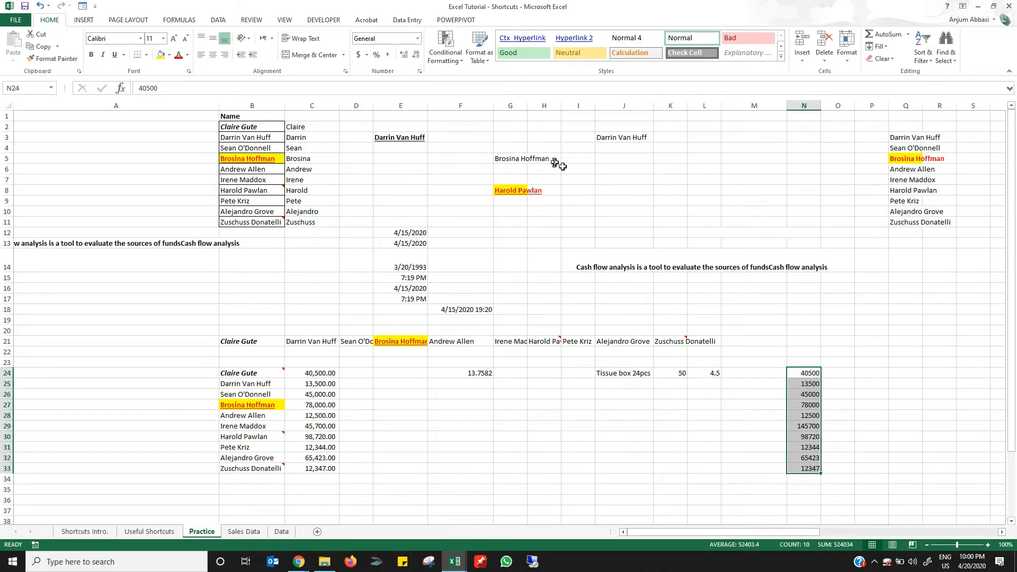
{"action": "left_click", "coordinate": [388, 55]}
{"action": "left_click", "coordinate": [389, 56]}
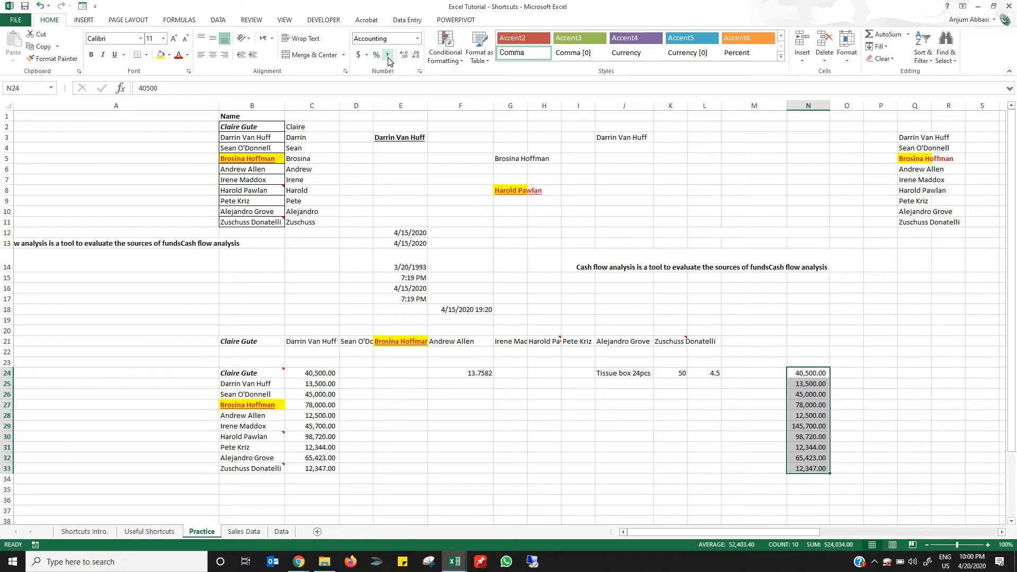
- Remove the decimal places from the amounts in N24:N33 and extend them to four decimals
{"action": "left_click", "coordinate": [417, 55]}
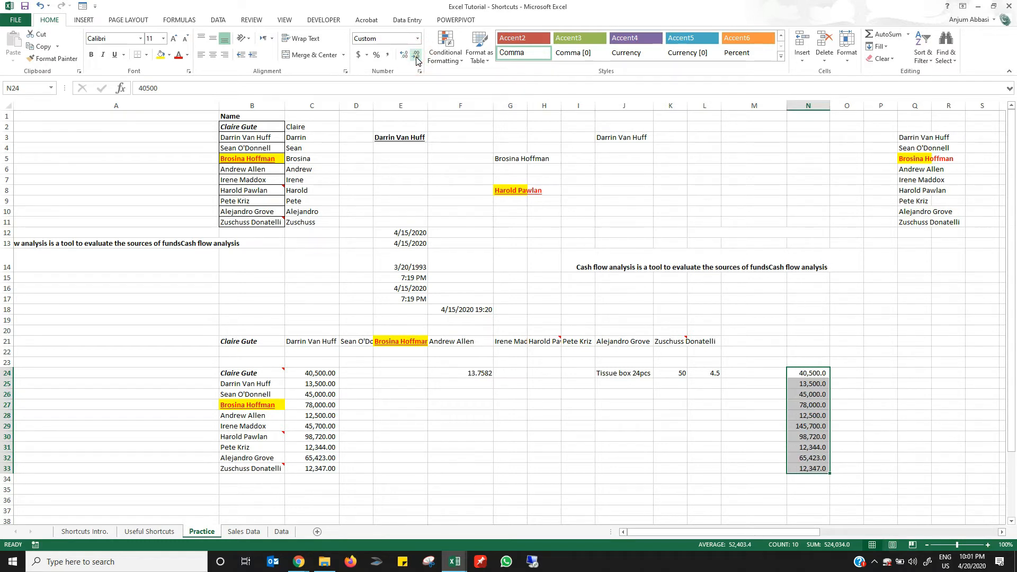
{"action": "left_click", "coordinate": [417, 59]}
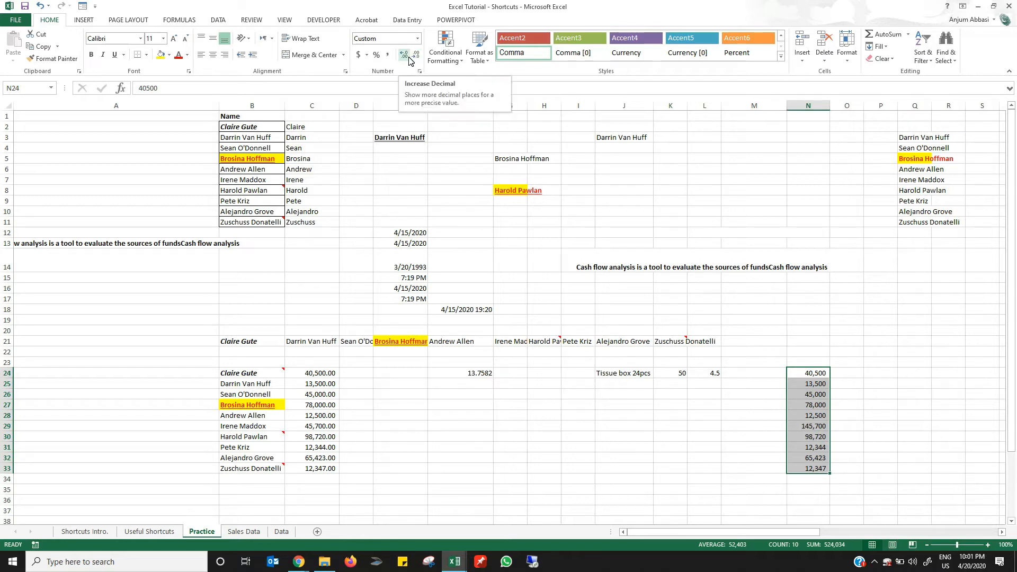
{"action": "left_click", "coordinate": [405, 55]}
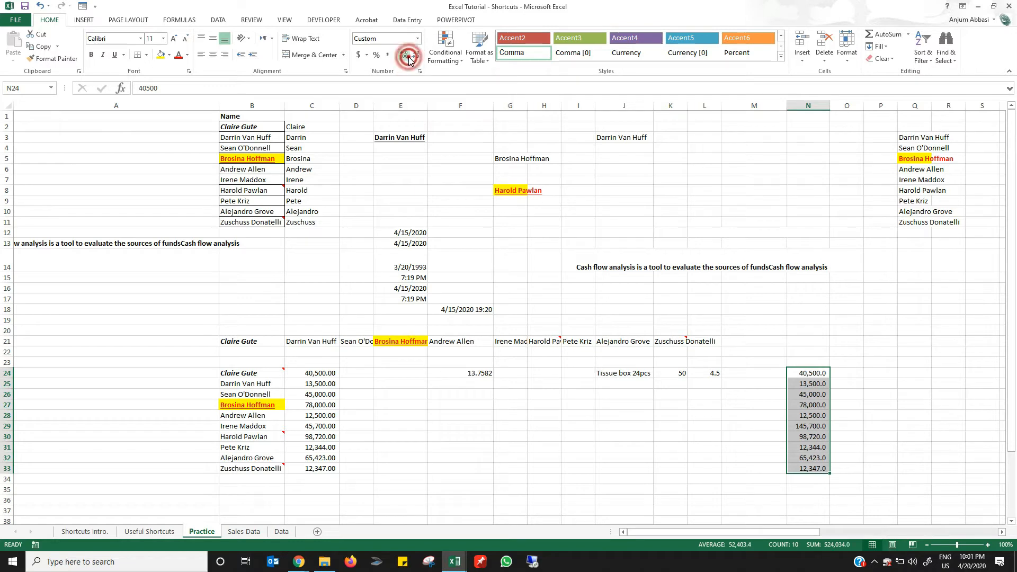
{"action": "left_click", "coordinate": [405, 55]}
{"action": "left_click", "coordinate": [408, 59]}
{"action": "left_click", "coordinate": [408, 58]}
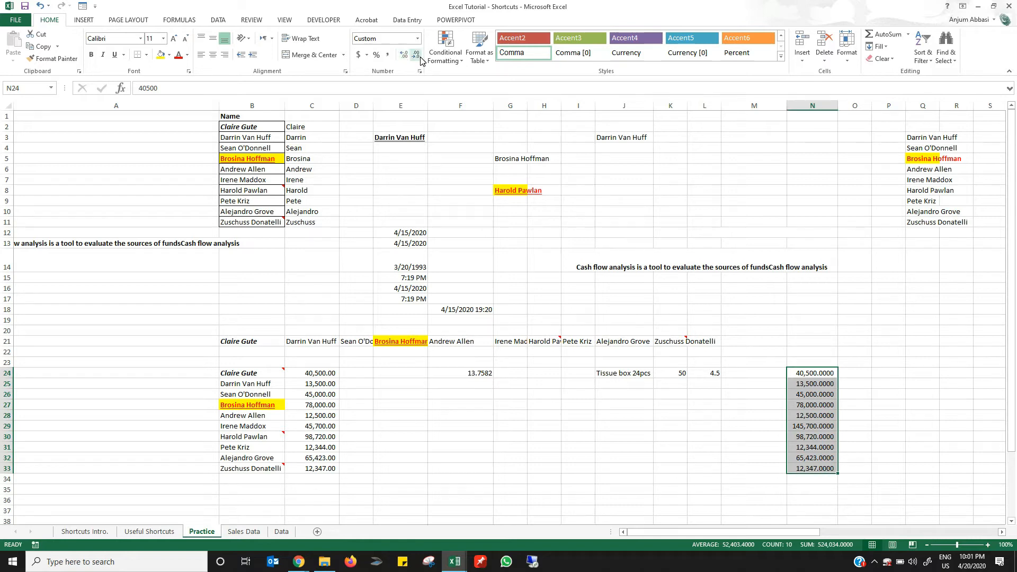
- Decrease the decimals of N24:N33 until the amounts show as whole numbers
{"action": "left_click", "coordinate": [419, 58]}
{"action": "left_click", "coordinate": [420, 58]}
{"action": "left_click", "coordinate": [421, 58]}
{"action": "left_click", "coordinate": [421, 59]}
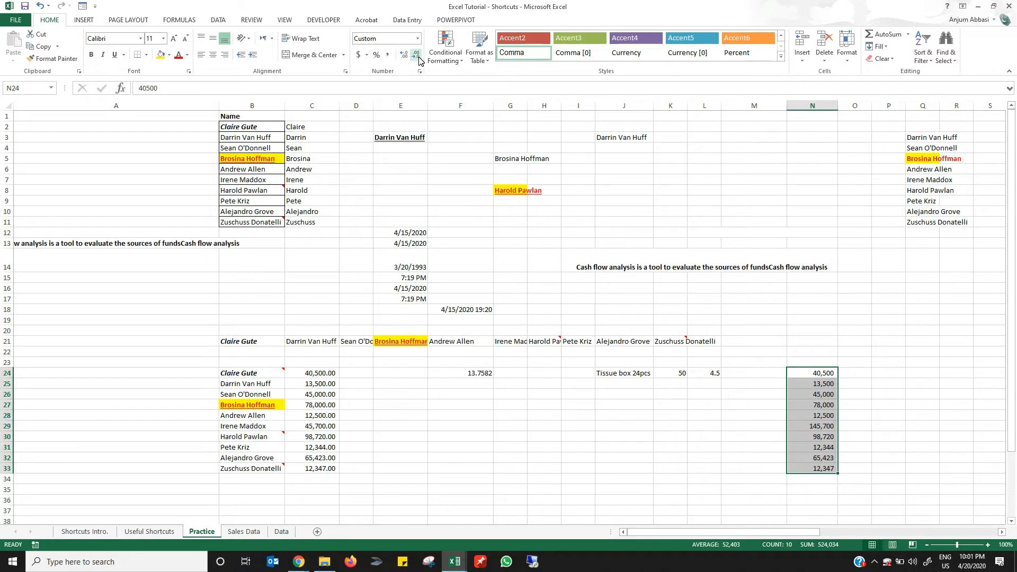
- Undo the decimal changes on N24:N33 back to the two-decimal comma format
{"action": "key", "text": "Down"}
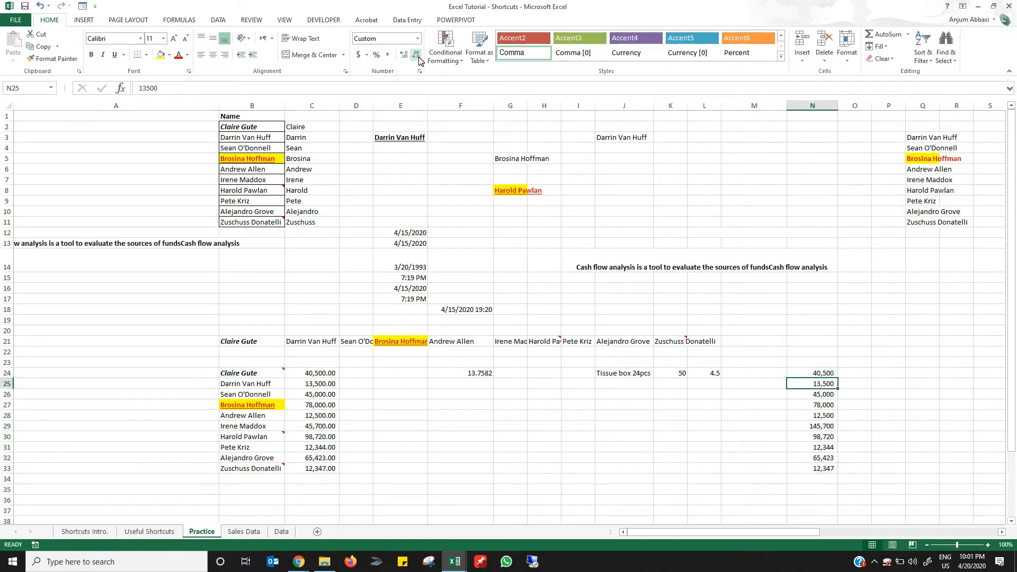
{"action": "key", "text": "Up"}
{"action": "key", "text": "Down"}
{"action": "key", "text": "Up"}
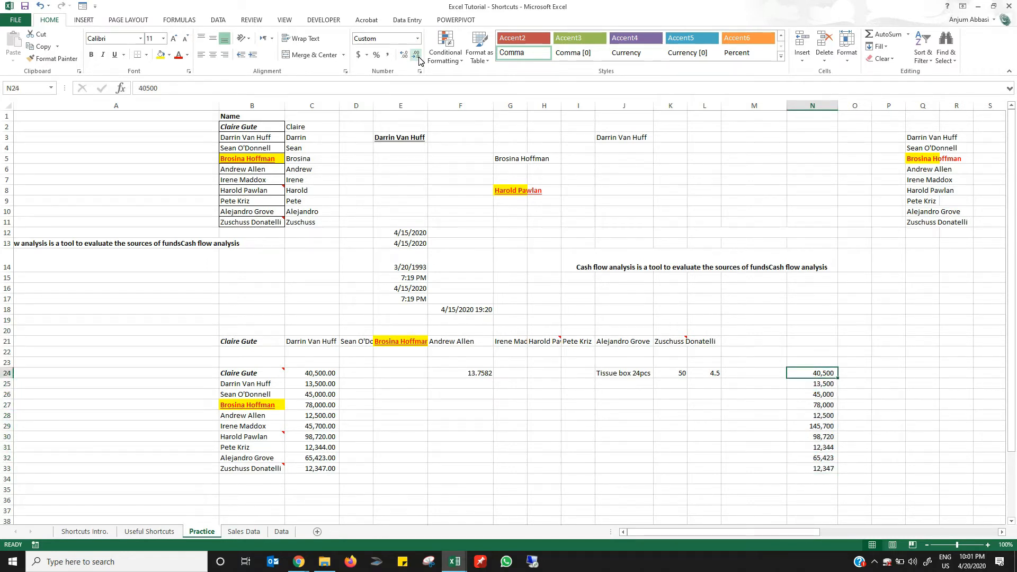
{"action": "key", "text": "ctrl+z"}
{"action": "key", "text": "ctrl+z"}
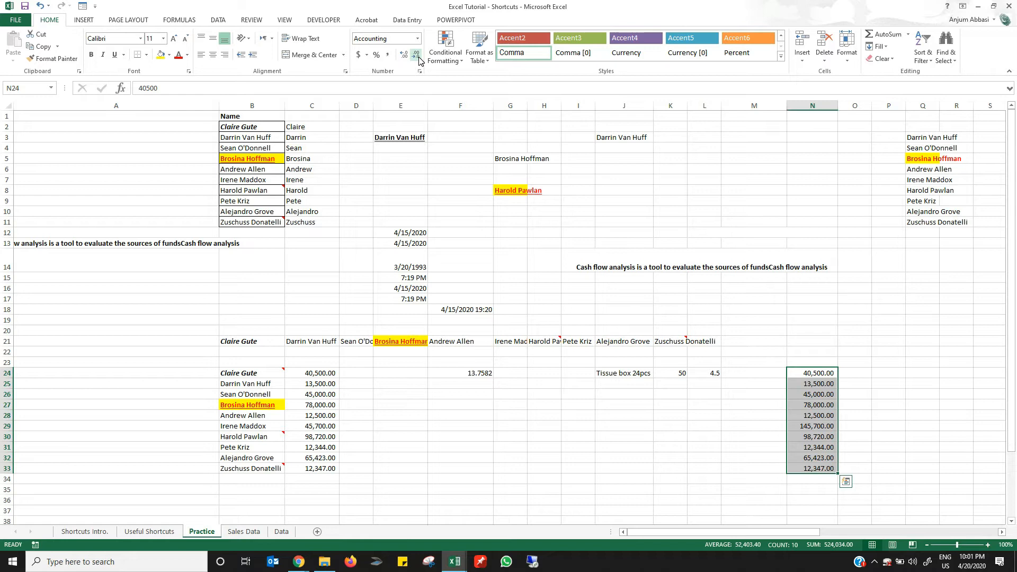
- Remove both decimal places from N24:N33 again, and reapply the comma format to the amounts
{"action": "key", "text": "alt"}
{"action": "key", "text": "h"}
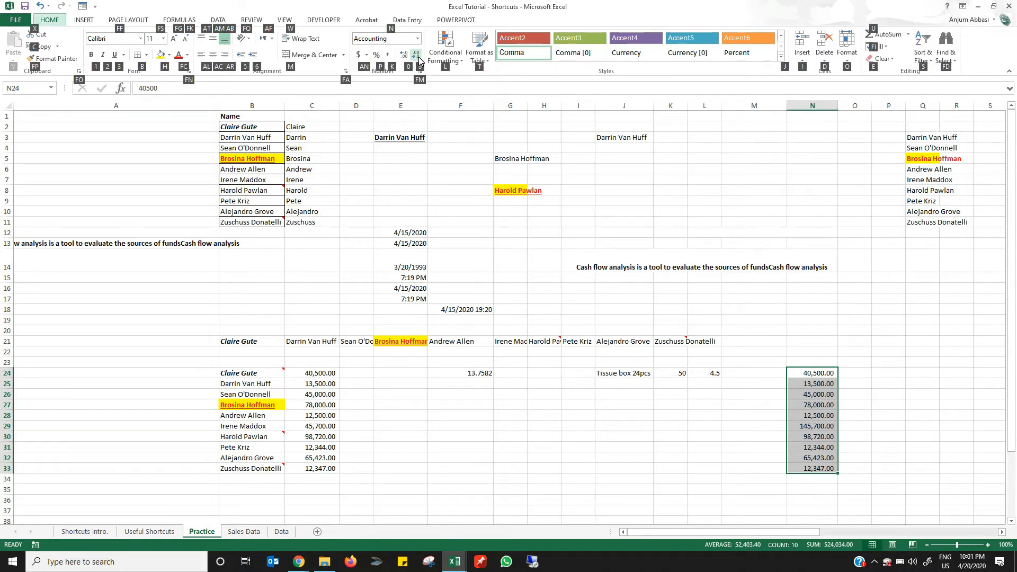
{"action": "key", "text": "9"}
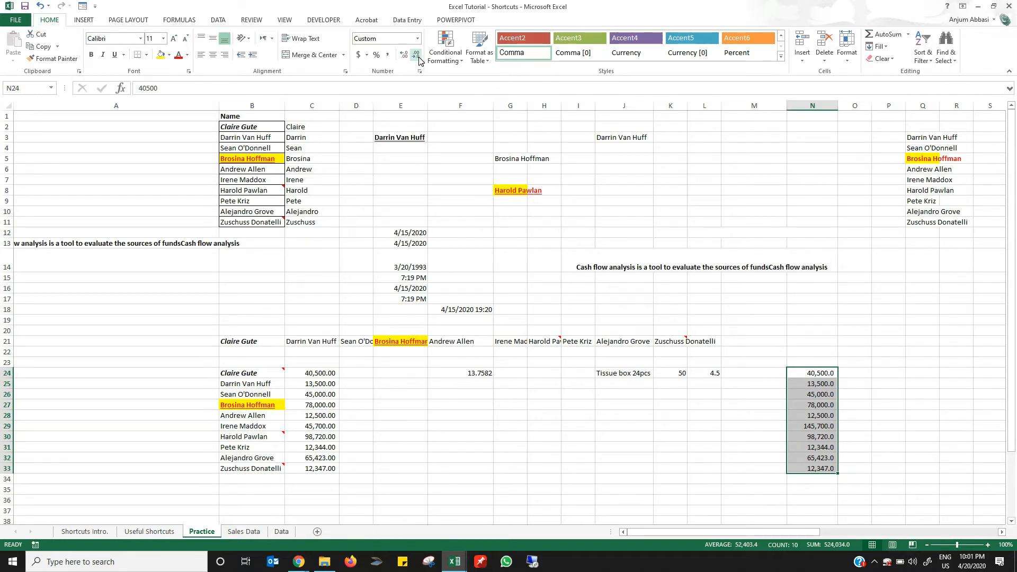
{"action": "left_click", "coordinate": [418, 58]}
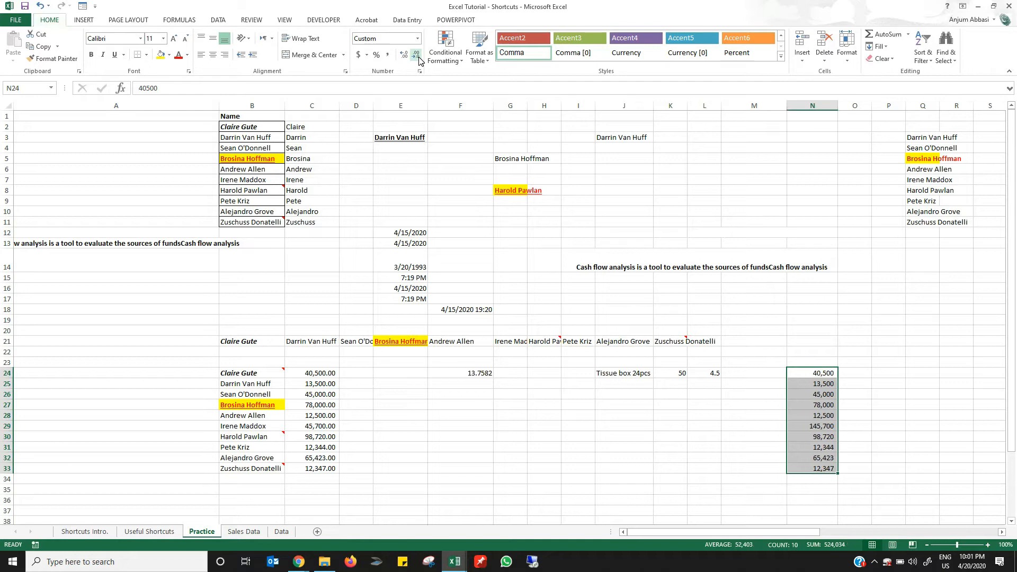
{"action": "key", "text": "alt+h"}
{"action": "key", "text": "k"}
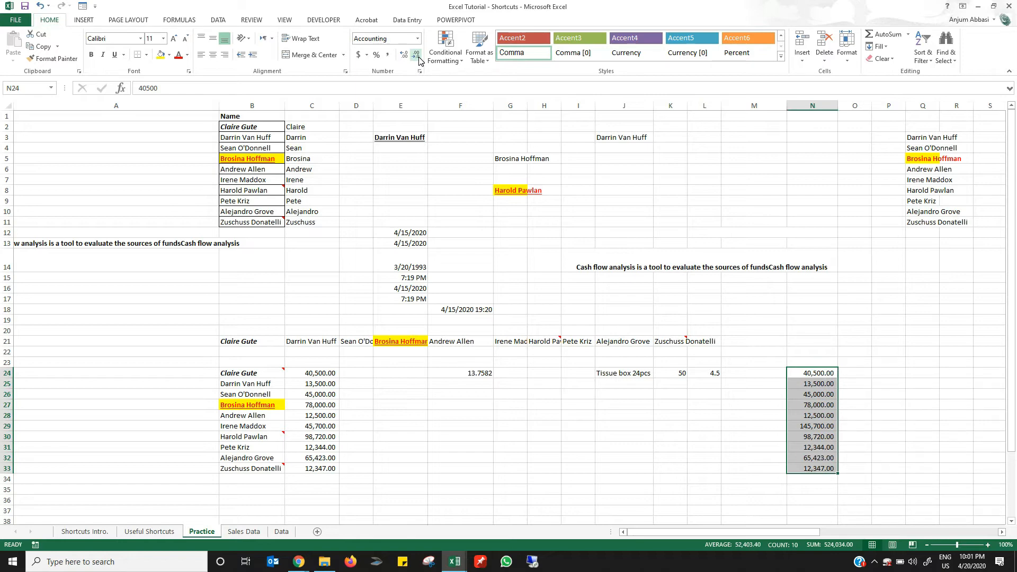
- Check the shortcut list on the Useful Shortcuts sheet and total N24:N33 with AutoSum in cell N34 of the Practice sheet
{"action": "key", "text": "ctrl+Page_Up"}
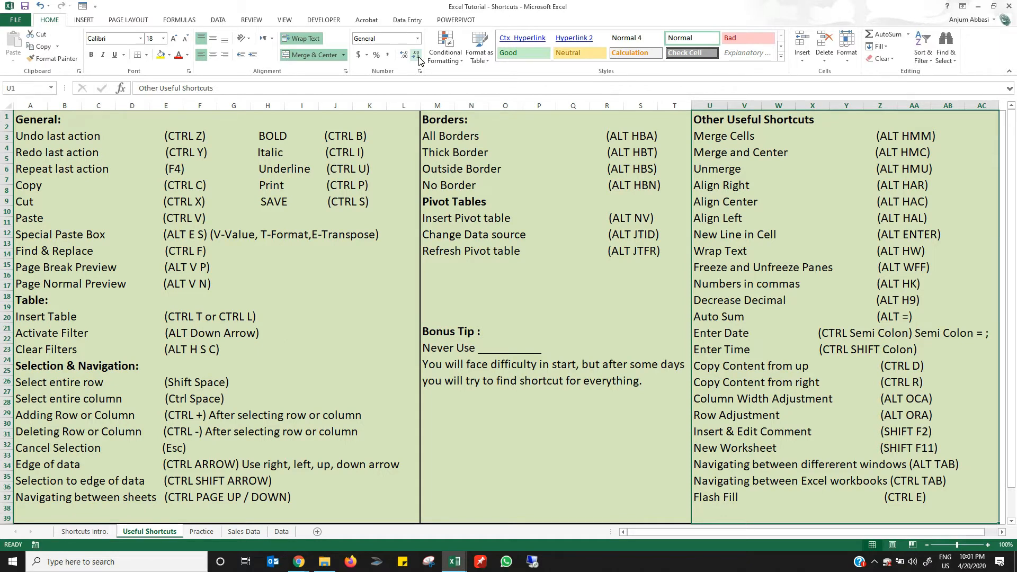
{"action": "key", "text": "ctrl+Page_Down"}
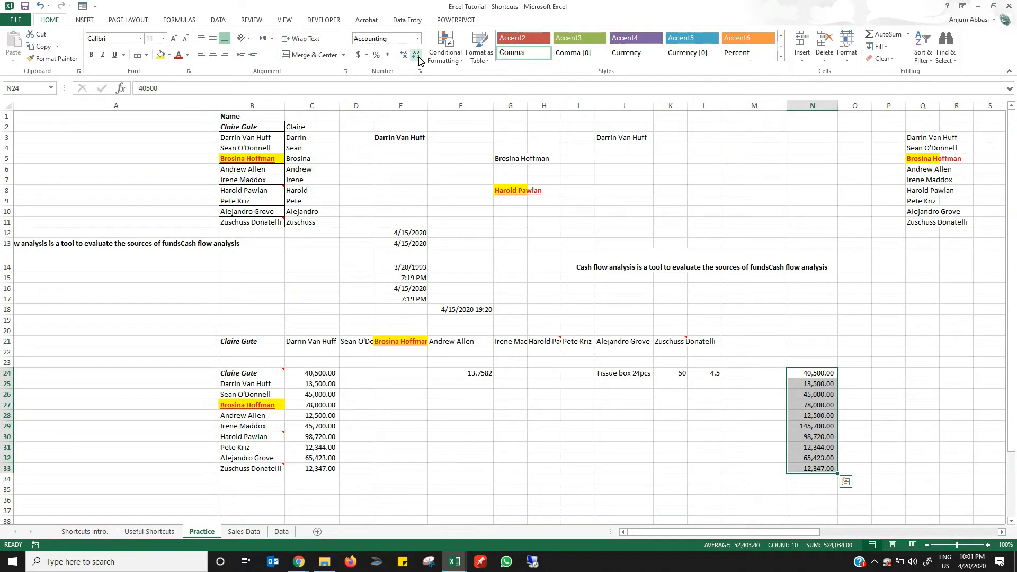
{"action": "key", "text": "Down"}
{"action": "key", "text": "Down"}
{"action": "key", "text": "Down"}
{"action": "key", "text": "Down"}
{"action": "key", "text": "Down"}
{"action": "key", "text": "Down"}
{"action": "key", "text": "Down"}
{"action": "key", "text": "Down"}
{"action": "key", "text": "Down"}
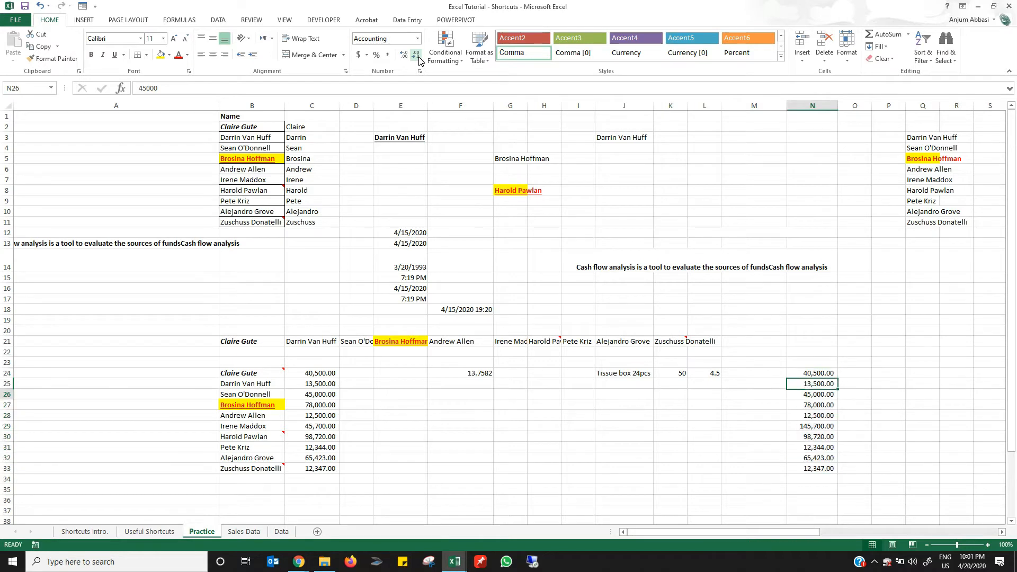
{"action": "key", "text": "Down"}
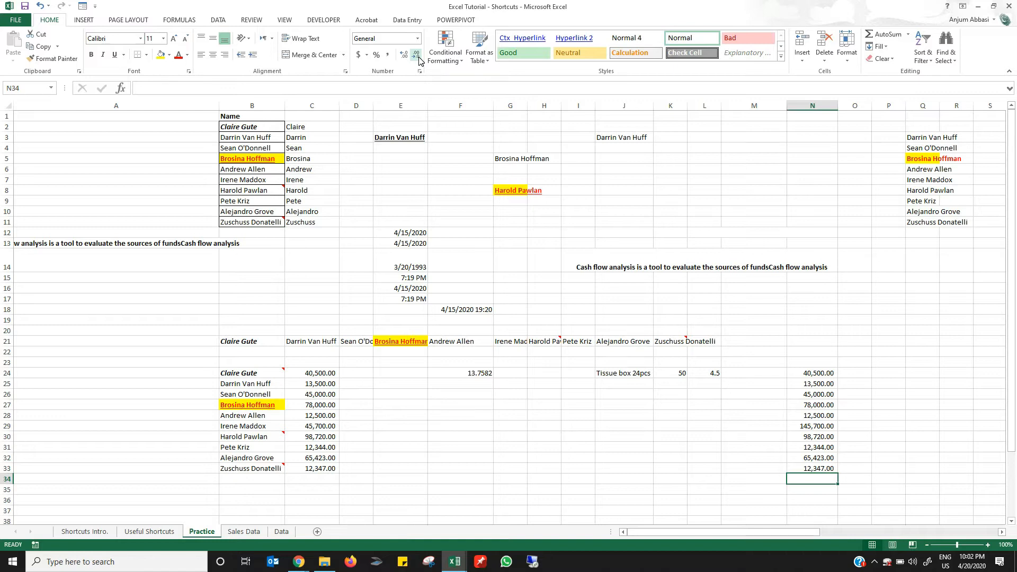
{"action": "key", "text": "alt+="}
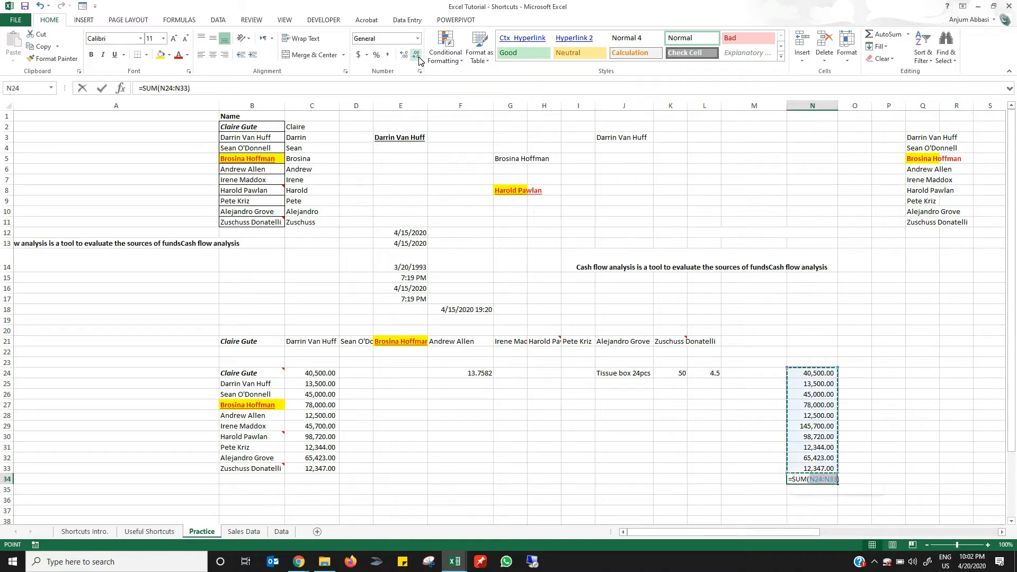
{"action": "key", "text": "Return"}
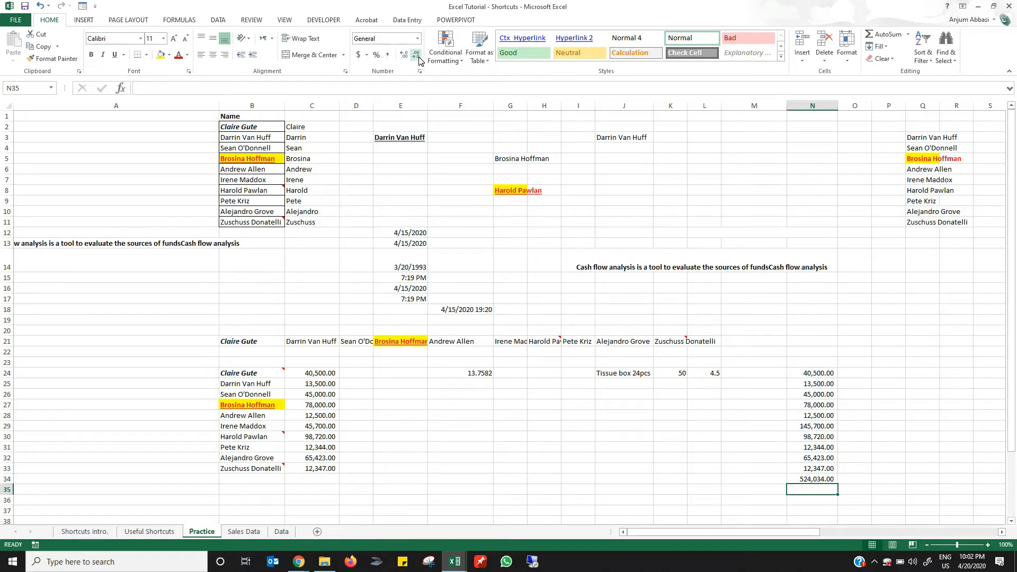
- Review the sum formula in N34 and go up through the amounts to cell N29
{"action": "key", "text": "Up"}
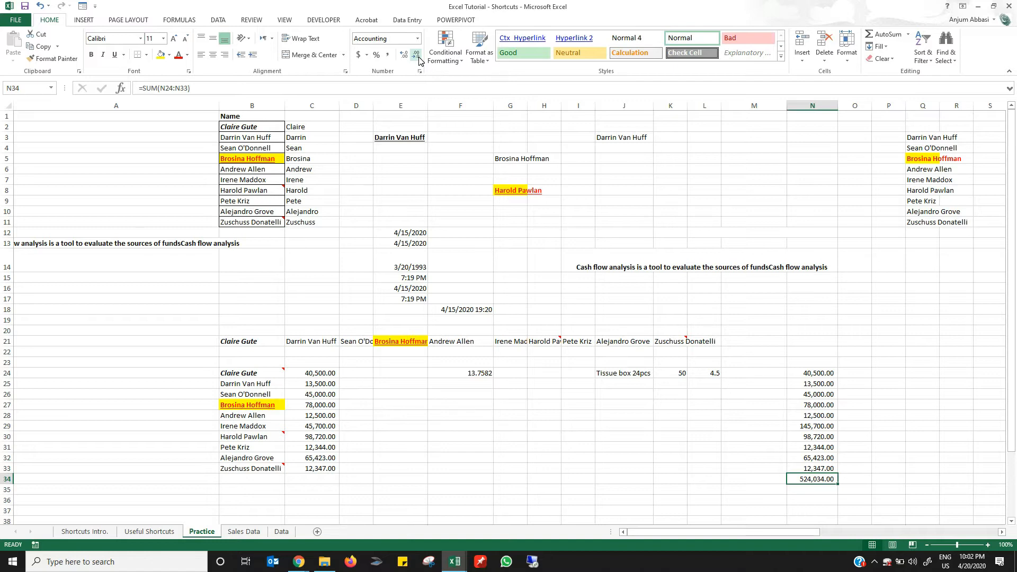
{"action": "key", "text": "Up"}
{"action": "key", "text": "Up"}
{"action": "key", "text": "Up"}
{"action": "key", "text": "Up"}
{"action": "key", "text": "Up"}
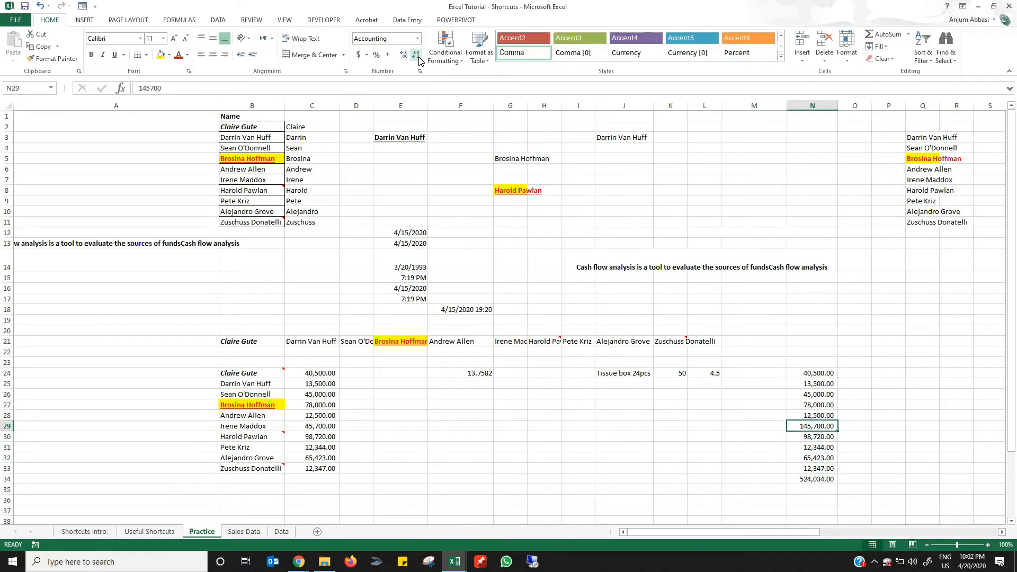
- Clear the amount in N29 and go to the total in N34
{"action": "key", "text": "Delete"}
{"action": "key", "text": "Down"}
{"action": "key", "text": "Down"}
{"action": "key", "text": "Down"}
{"action": "key", "text": "Down"}
{"action": "key", "text": "Down"}
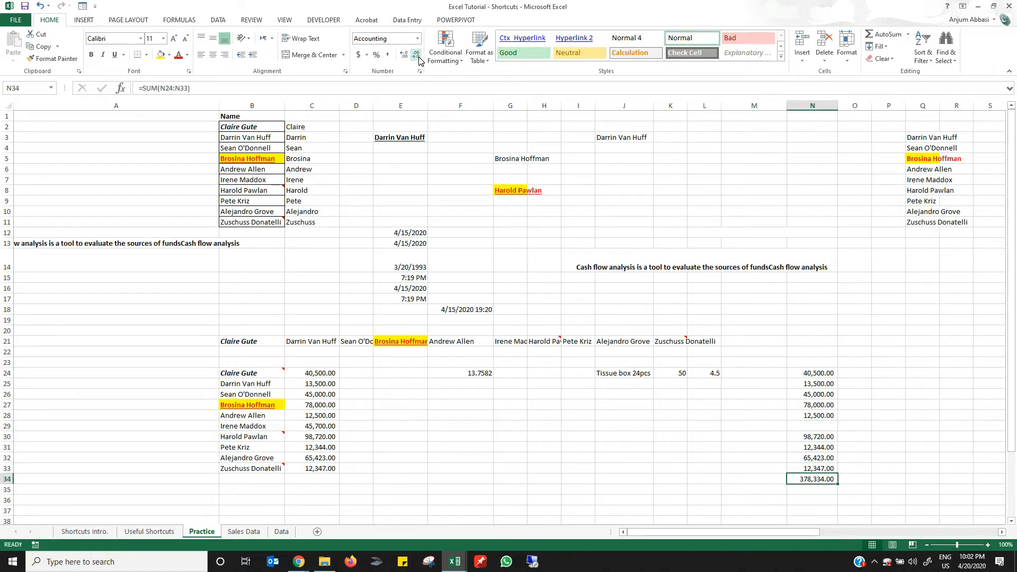
- Clear the sum in N34 and insert a new AutoSum over N30:N33 in that cell
{"action": "key", "text": "Delete"}
{"action": "key", "text": "Left"}
{"action": "key", "text": "Right"}
{"action": "key", "text": "alt+equal"}
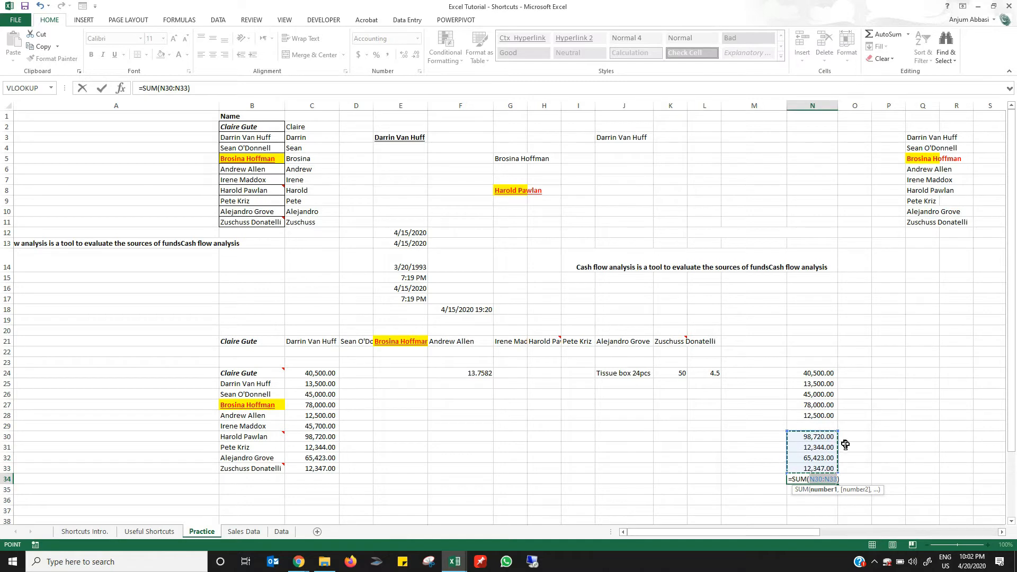
{"action": "mouse_move", "coordinate": [834, 426]}
{"action": "left_mouse_down"}
{"action": "mouse_move", "coordinate": [832, 366]}
{"action": "mouse_move", "coordinate": [833, 430]}
{"action": "left_mouse_up"}
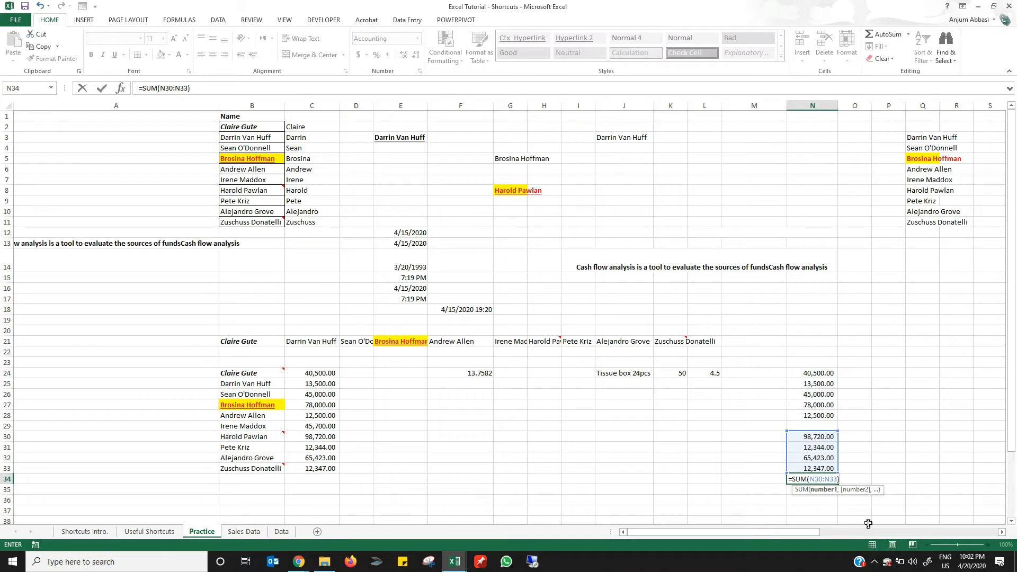
{"action": "key", "text": "Escape"}
{"action": "key", "text": "alt+="}
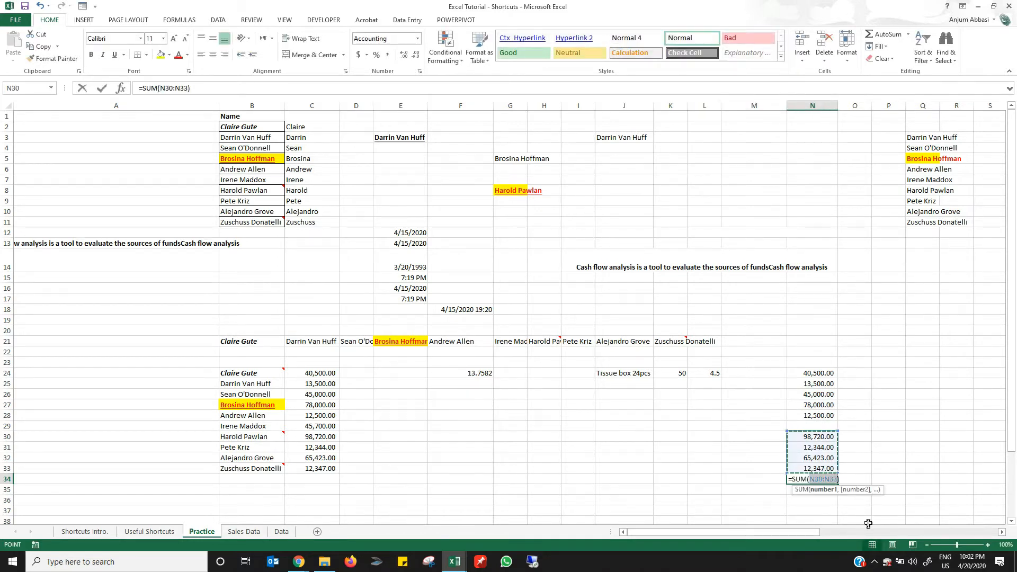
- Edit the sum formula in N34 so its range is N4:N33 and confirm it
{"action": "key", "text": "F2"}
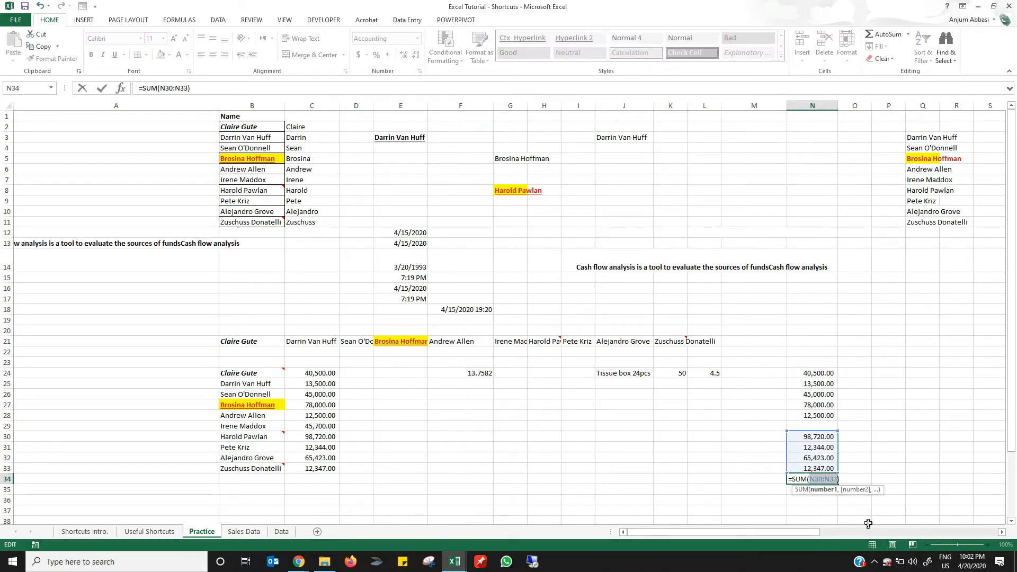
{"action": "key", "text": "Left"}
{"action": "key", "text": "Left"}
{"action": "key", "text": "Left"}
{"action": "type", "text": "2"}
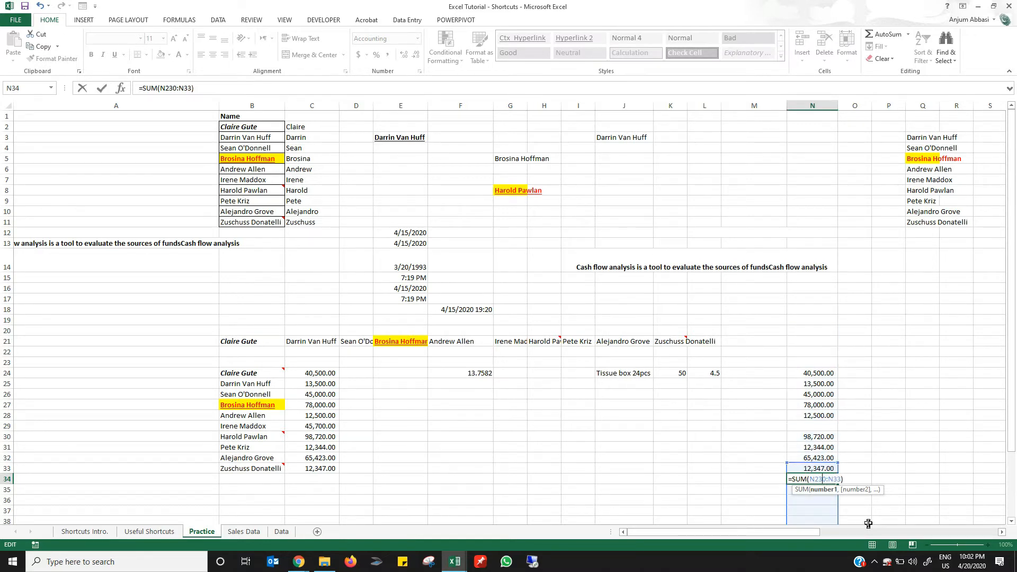
{"action": "key", "text": "Delete"}
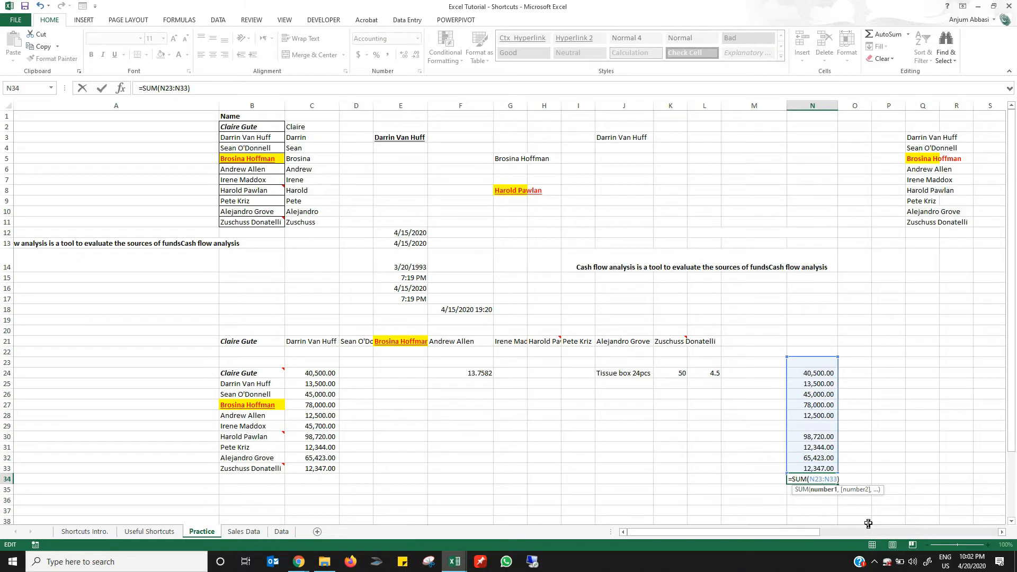
{"action": "key", "text": "BackSpace"}
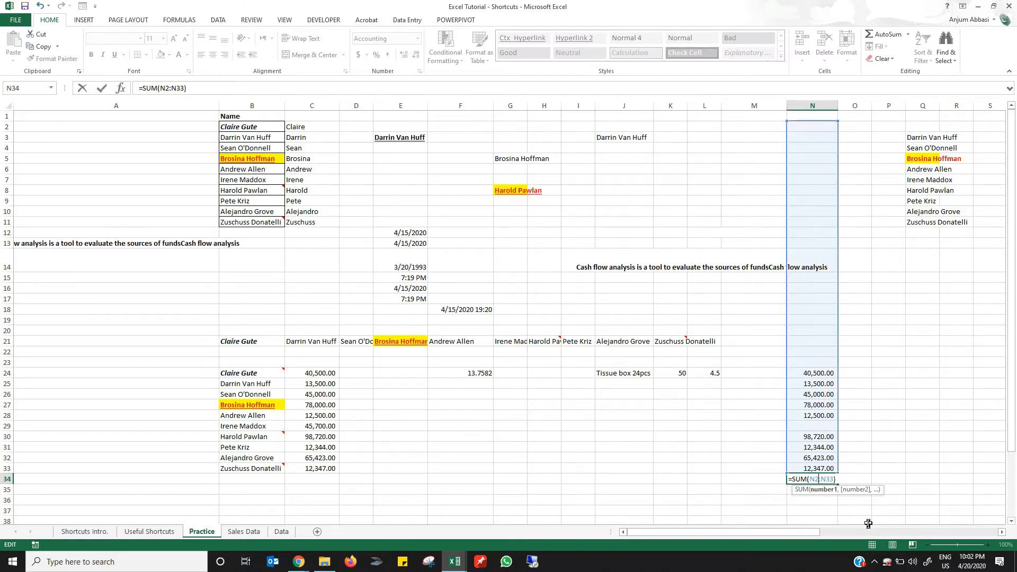
{"action": "type", "text": "2"}
{"action": "key", "text": "BackSpace"}
{"action": "key", "text": "BackSpace"}
{"action": "type", "text": "4"}
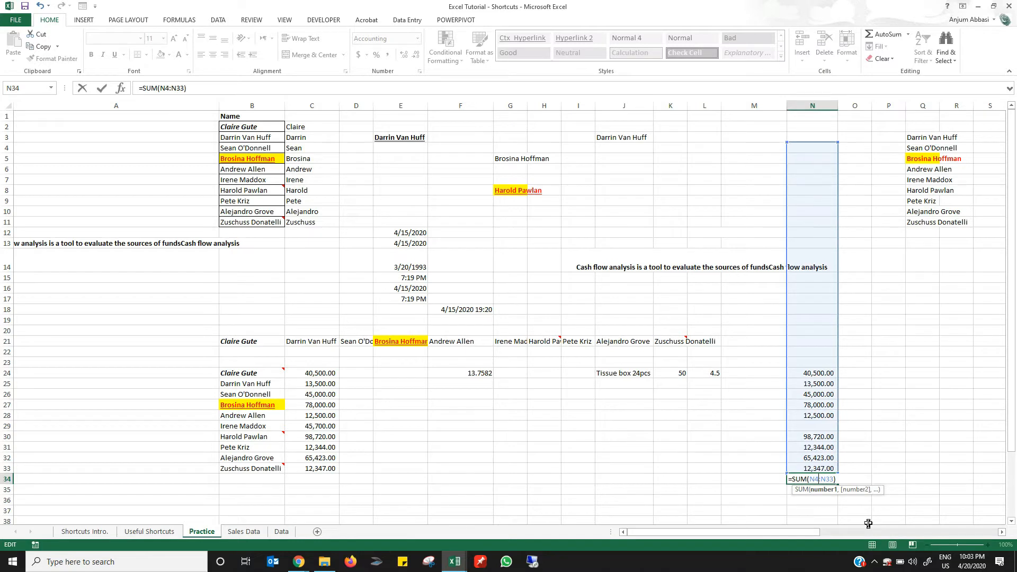
{"action": "key", "text": "Return"}
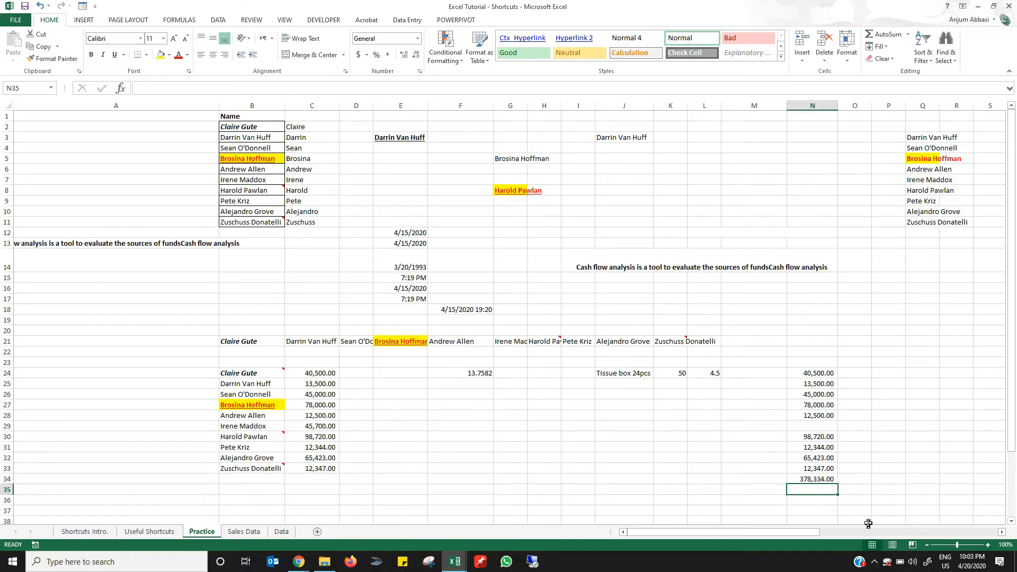
- Enter 45 in cell H30 and 450 in cell I30
{"action": "key", "text": "Left"}
{"action": "key", "text": "Left"}
{"action": "key", "text": "Left"}
{"action": "key", "text": "Up"}
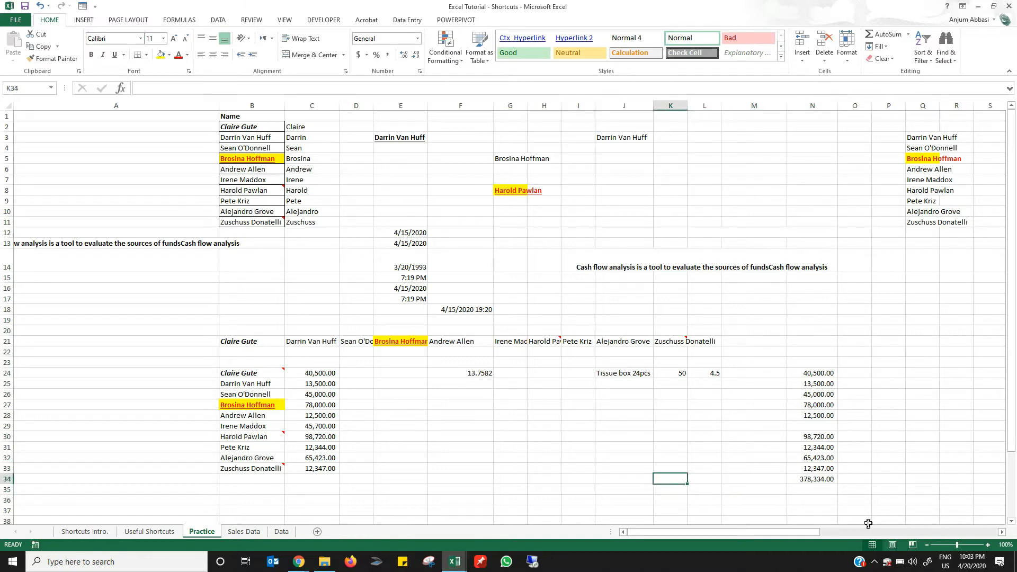
{"action": "key", "text": "Left"}
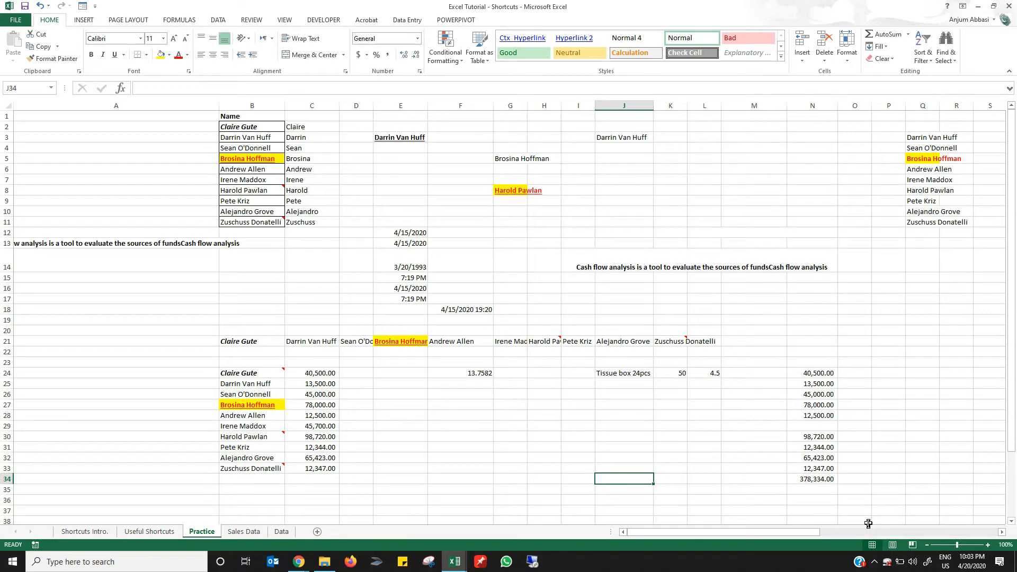
{"action": "key", "text": "Left"}
{"action": "key", "text": "Up"}
{"action": "key", "text": "Up"}
{"action": "key", "text": "Up"}
{"action": "key", "text": "Left"}
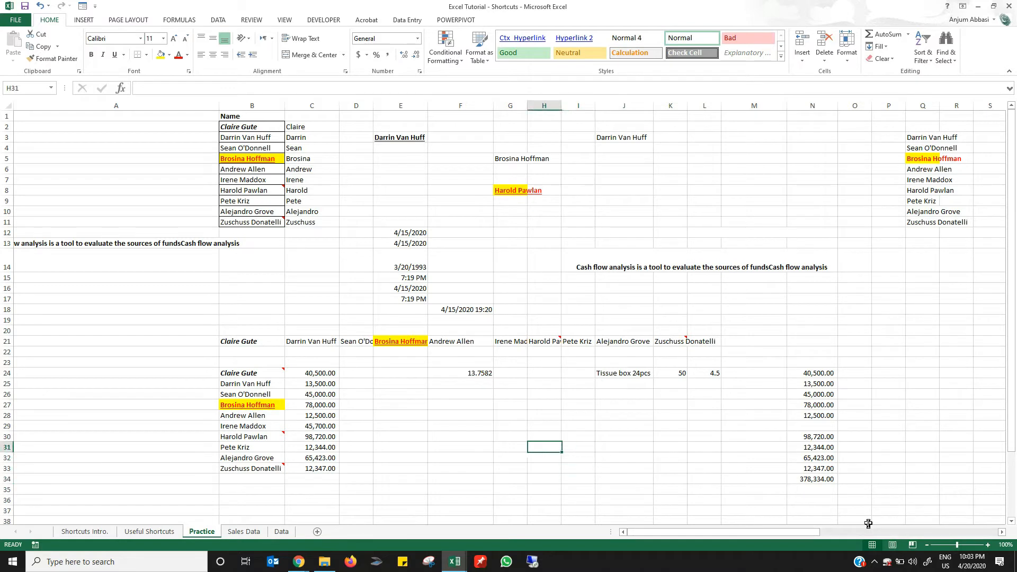
{"action": "key", "text": "Up"}
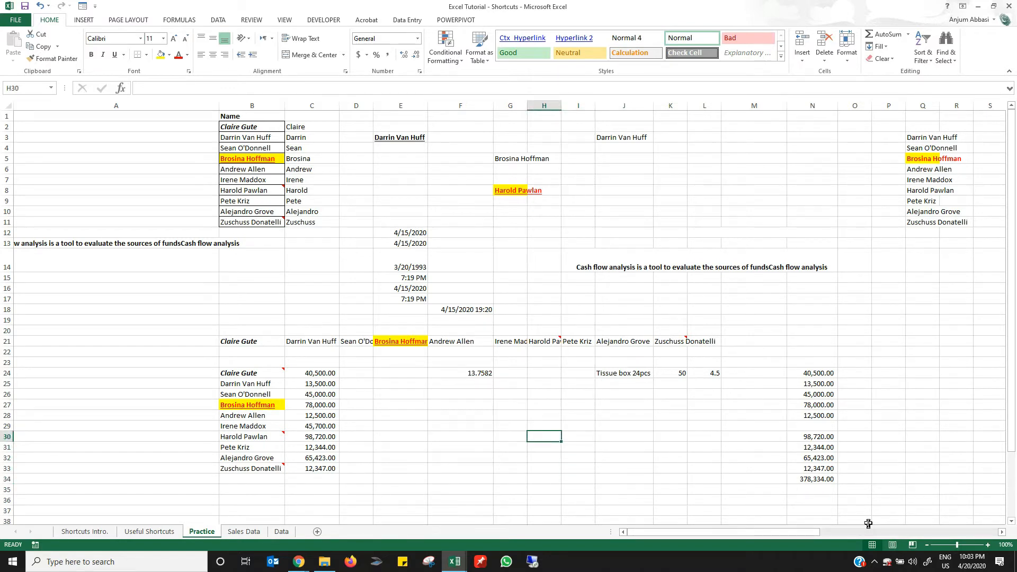
{"action": "type", "text": "45"}
{"action": "key", "text": "Right"}
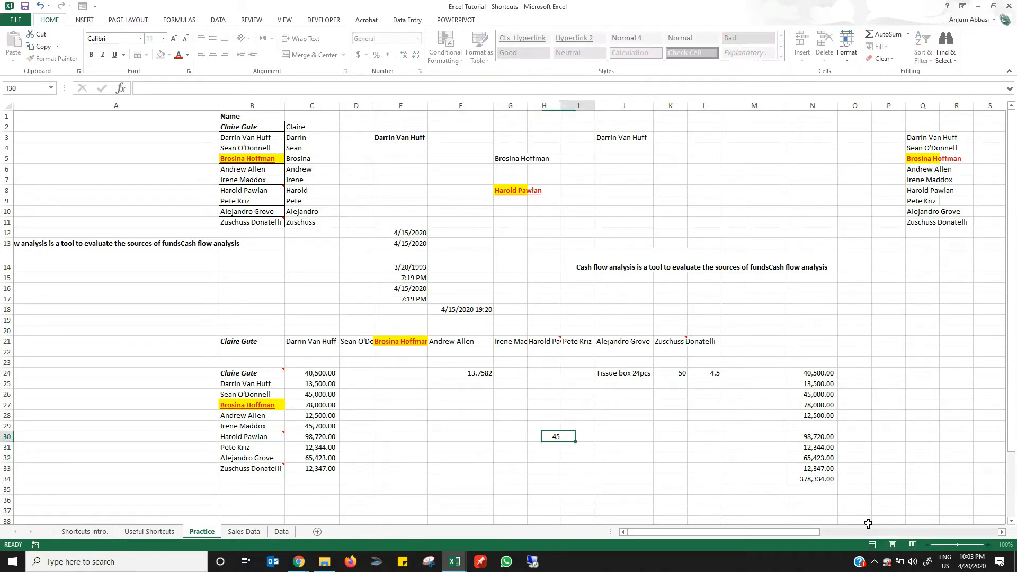
{"action": "type", "text": "450"}
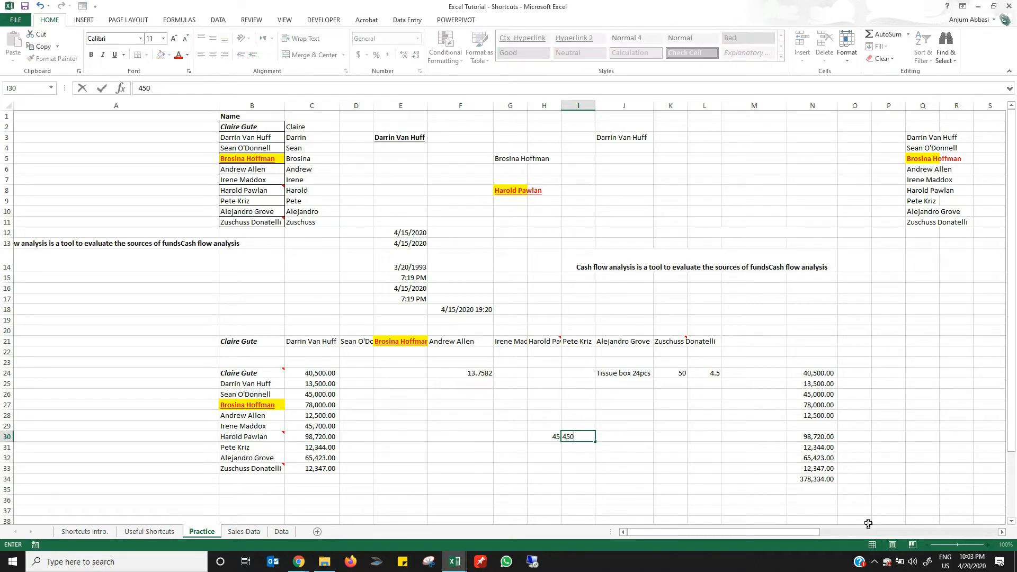
{"action": "key", "text": "Right"}
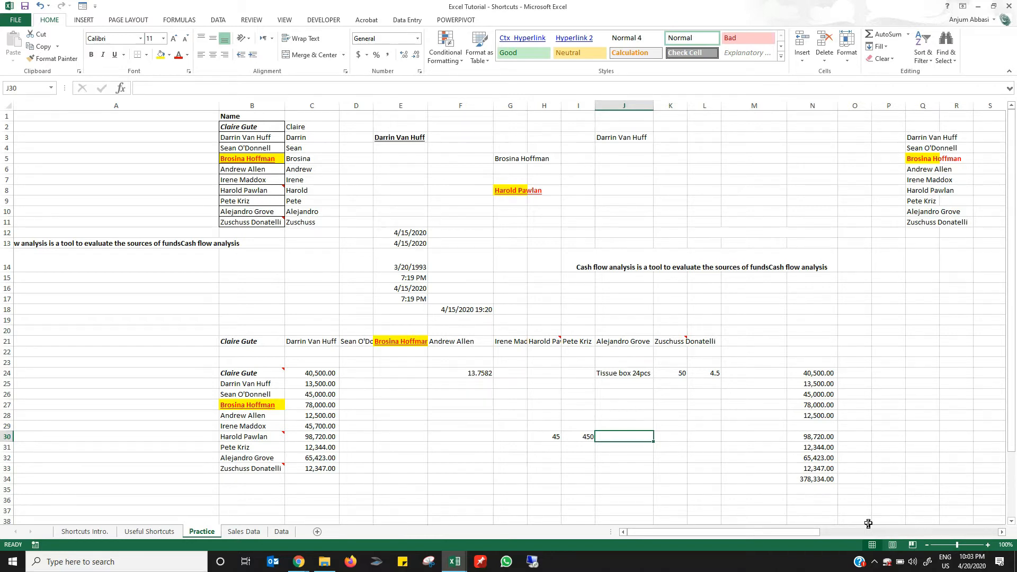
- Insert the current date in J30 and the current time in K30 as static values
{"action": "key", "text": "ctrl+semicolon"}
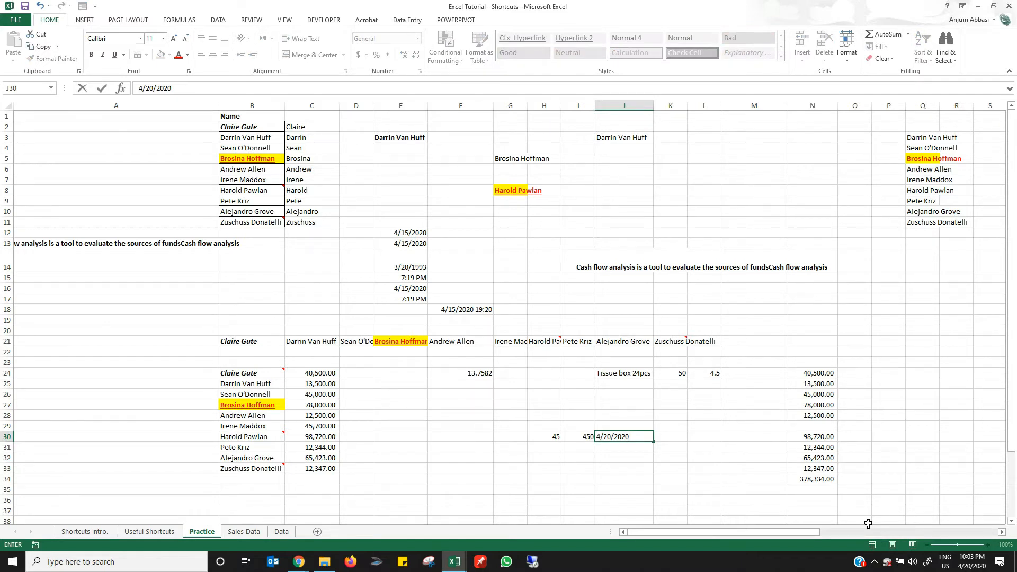
{"action": "key", "text": "Return"}
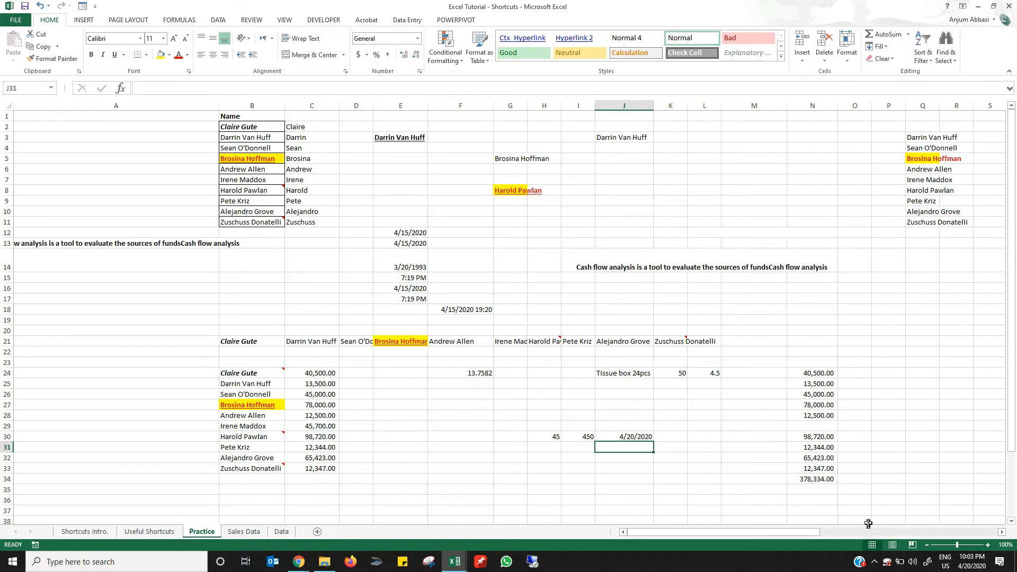
{"action": "key", "text": "Up"}
{"action": "key", "text": "Right"}
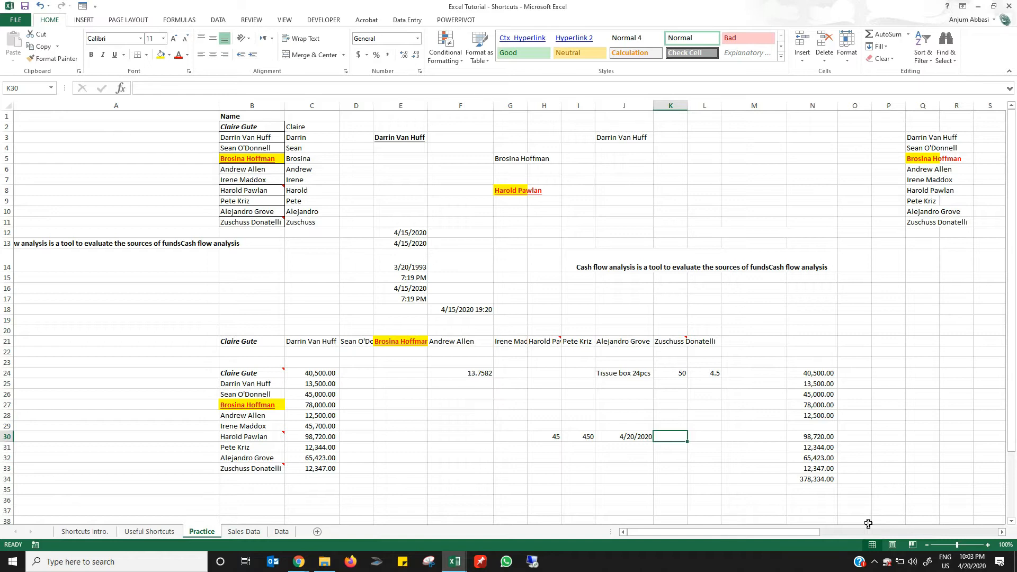
{"action": "key", "text": "ctrl+shift+semicolon"}
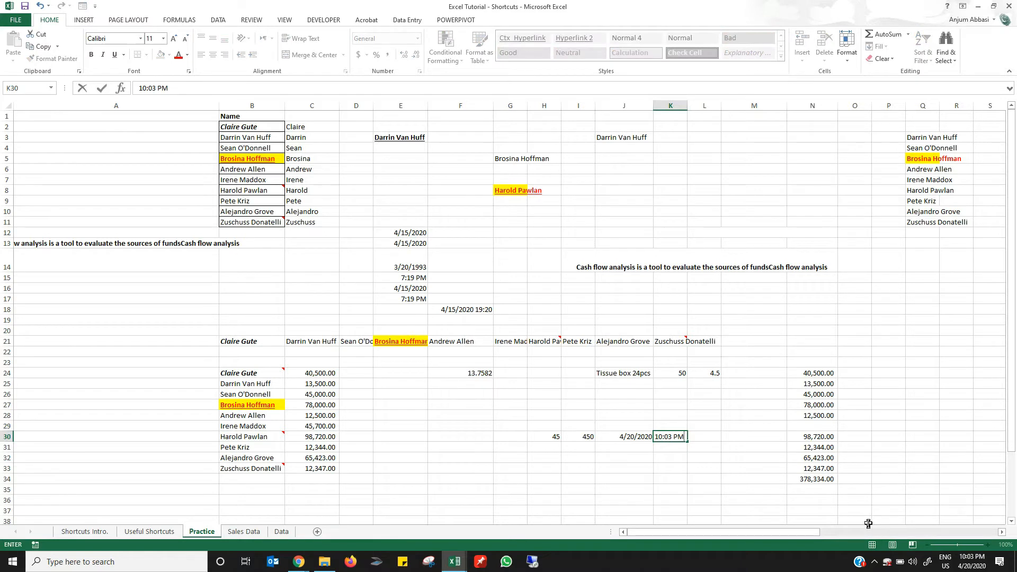
{"action": "key", "text": "Return"}
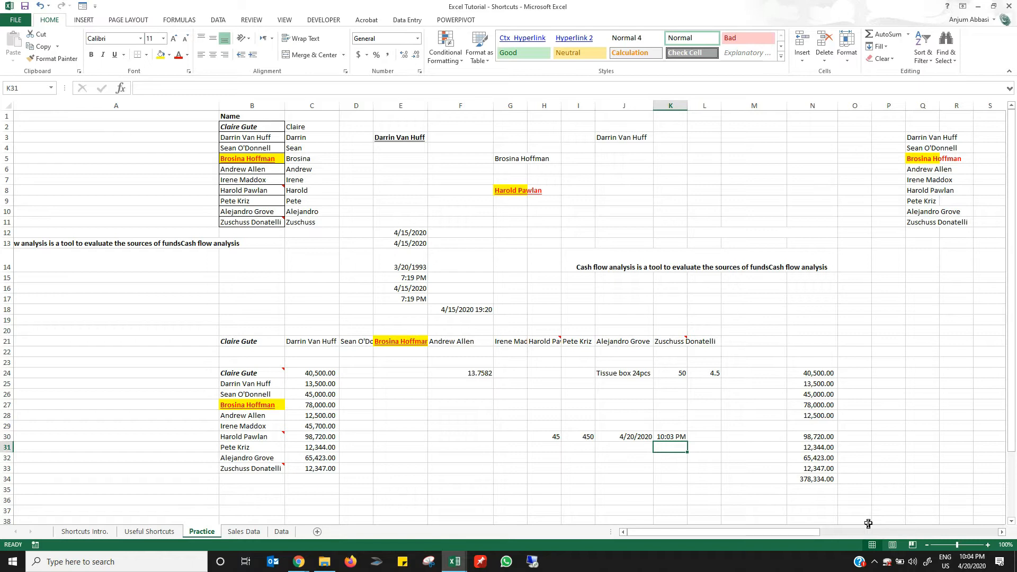
- Enter the item name Buckets in cell G30, in front of the new row's values
{"action": "key", "text": "Left"}
{"action": "key", "text": "Left"}
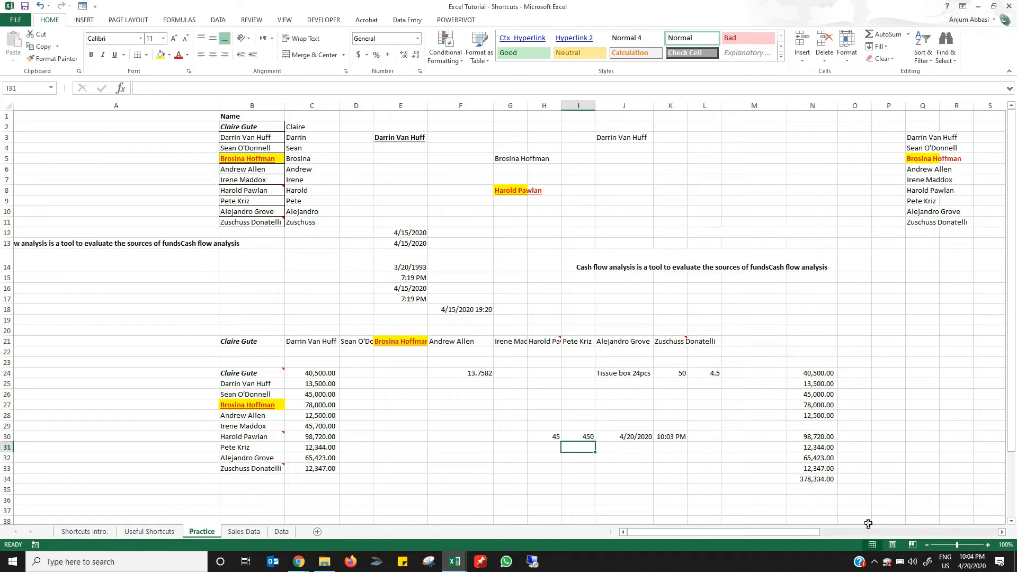
{"action": "key", "text": "Left"}
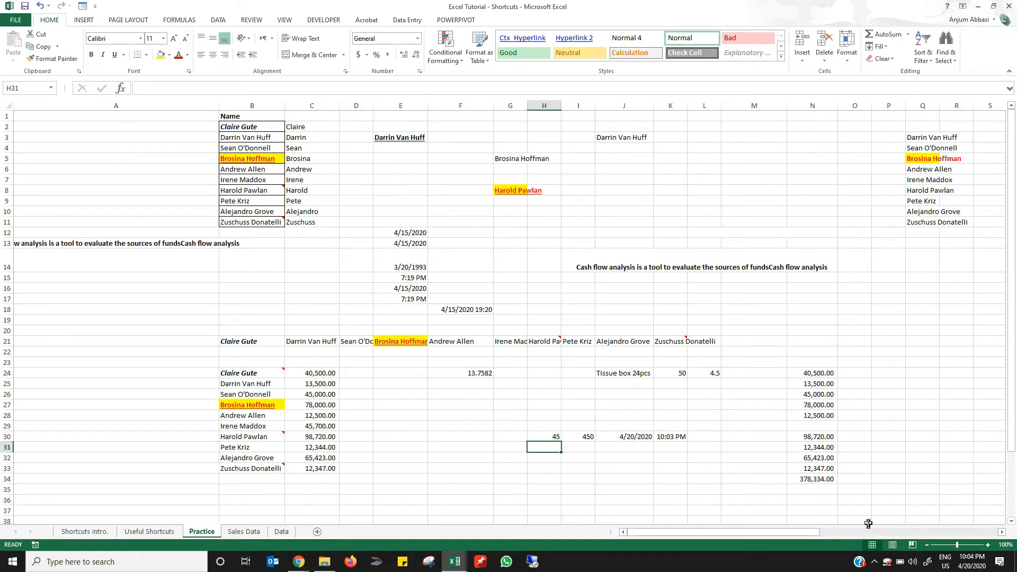
{"action": "key", "text": "Left"}
{"action": "key", "text": "Up"}
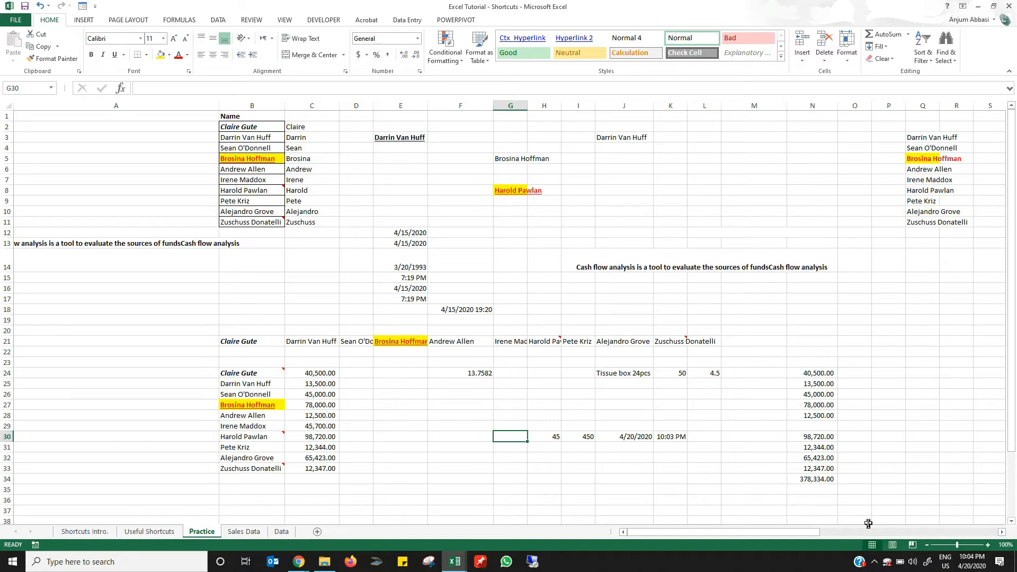
{"action": "type", "text": "b"}
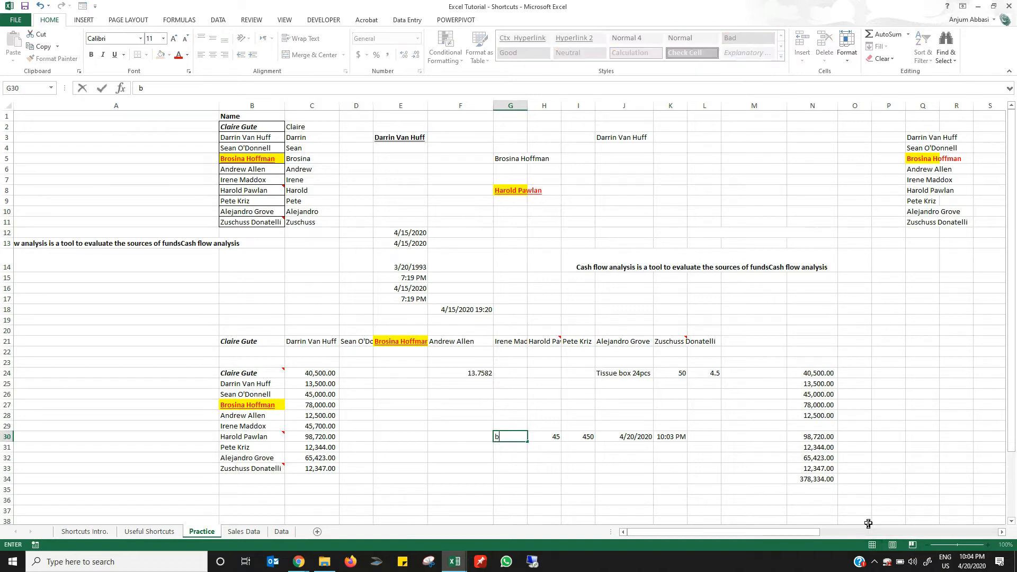
{"action": "type", "text": "UCK"}
{"action": "type", "text": "S"}
{"action": "key", "text": "Return"}
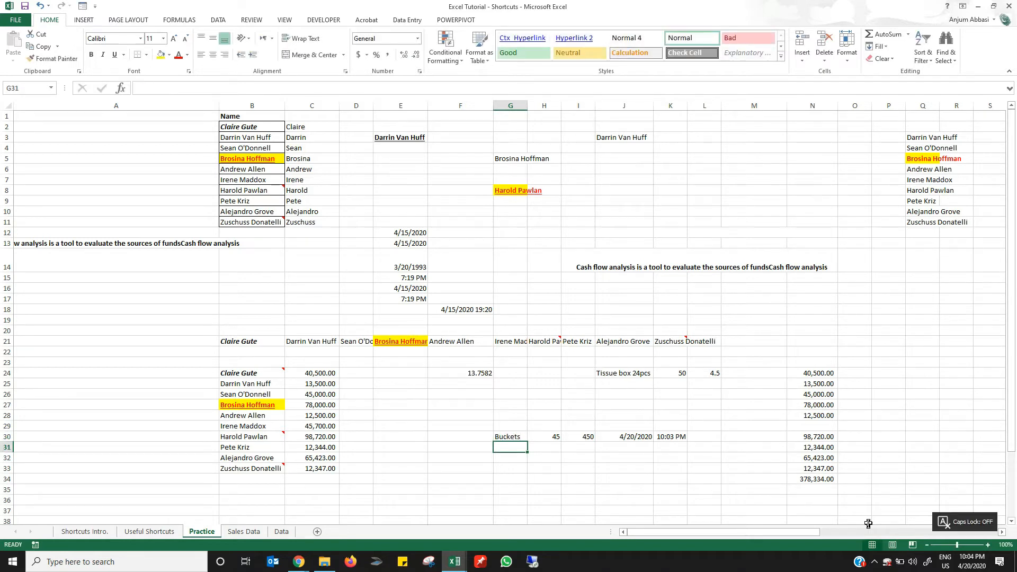
- Fill each cell of G31:K31 with the content of the cell above it in row 30
{"action": "key", "text": "ctrl+d"}
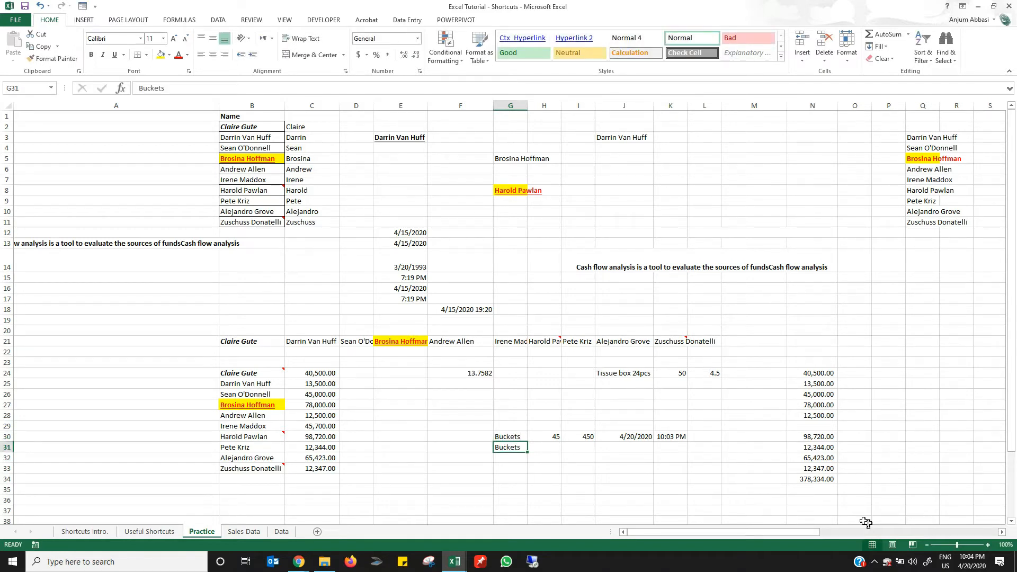
{"action": "key", "text": "Tab"}
{"action": "key", "text": "ctrl+d"}
{"action": "key", "text": "Tab"}
{"action": "key", "text": "ctrl+d"}
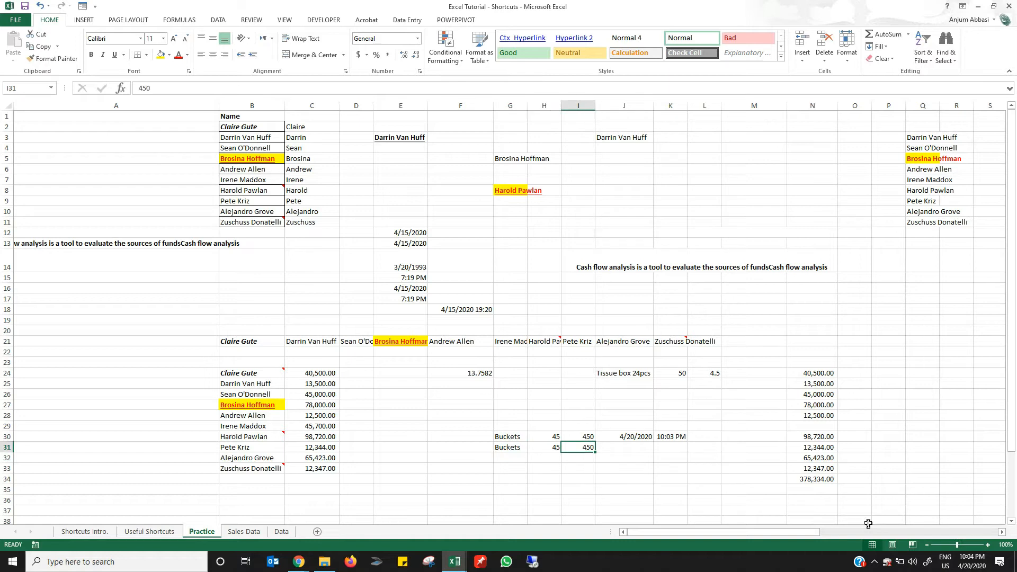
{"action": "key", "text": "Tab"}
{"action": "key", "text": "ctrl+d"}
{"action": "key", "text": "Tab"}
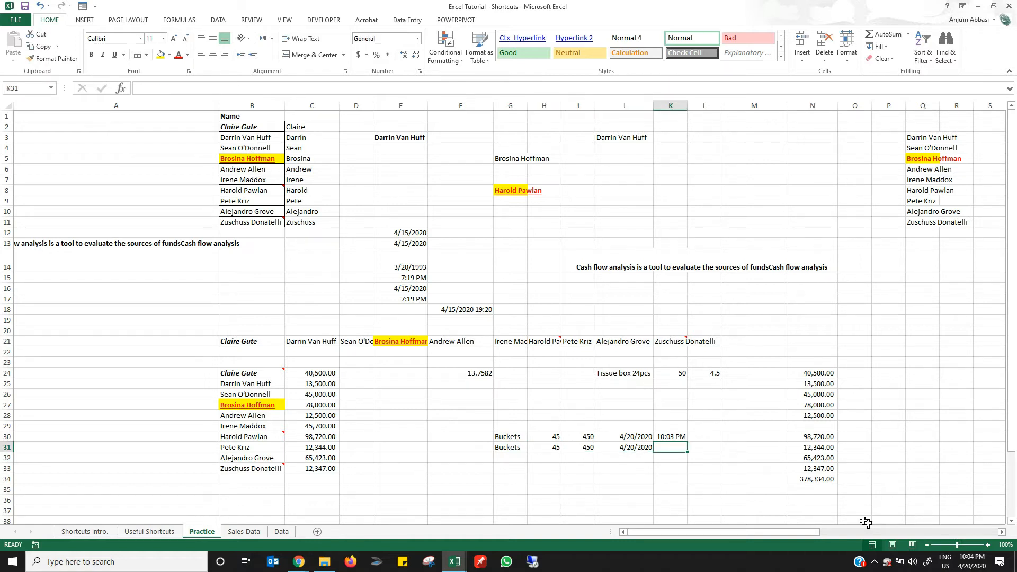
{"action": "key", "text": "ctrl+d"}
- Fill the time from K30 across into the adjacent cell L30
{"action": "key", "text": "Up"}
{"action": "key", "text": "Right"}
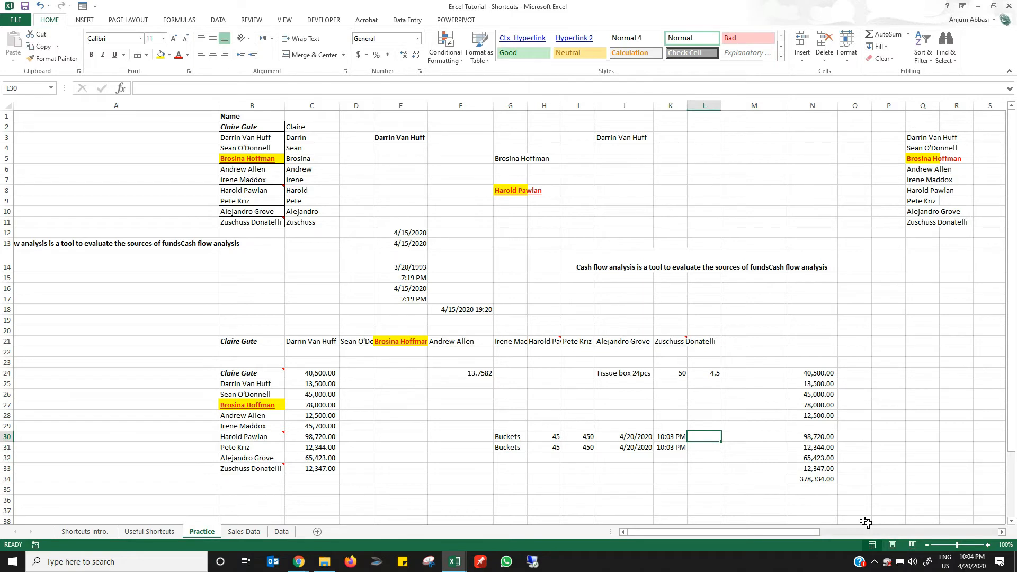
{"action": "key", "text": "ctrl+r"}
- Check the shortcut list on the Useful Shortcuts sheet and go through the sheets to the Data sheet
{"action": "key", "text": "ctrl+Page_Up"}
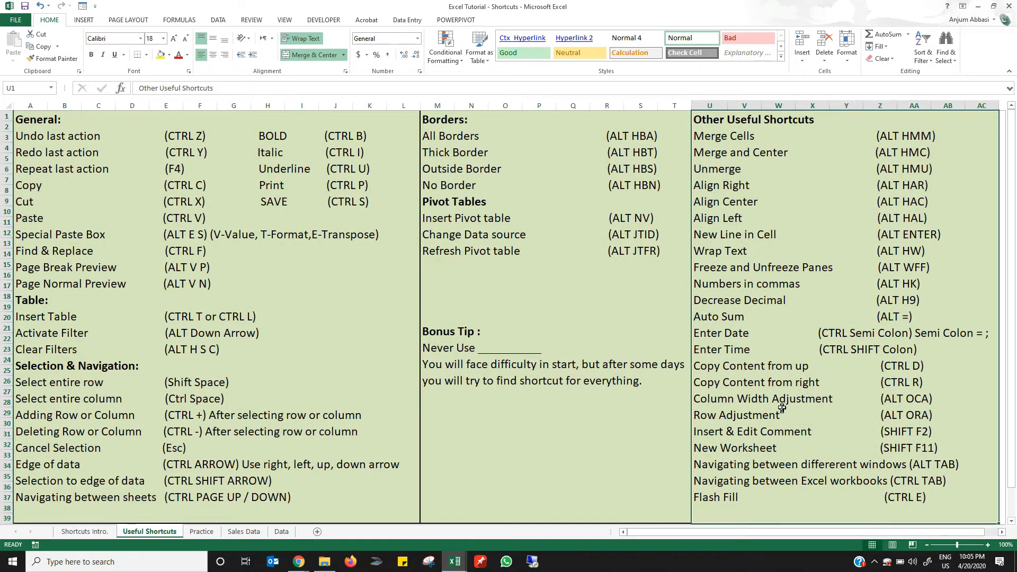
{"action": "key", "text": "ctrl+Page_Down"}
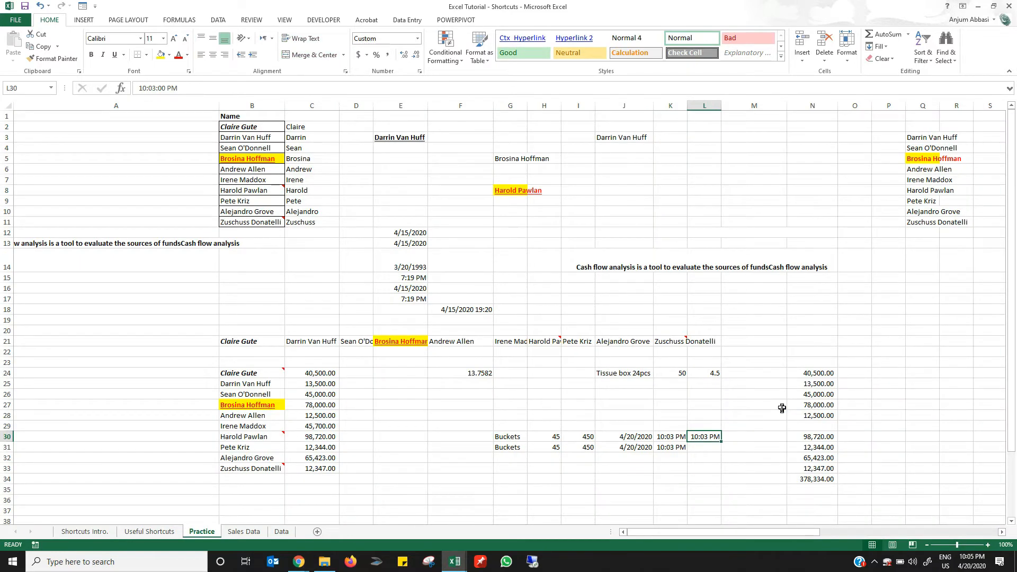
{"action": "key", "text": "ctrl+Page_Down"}
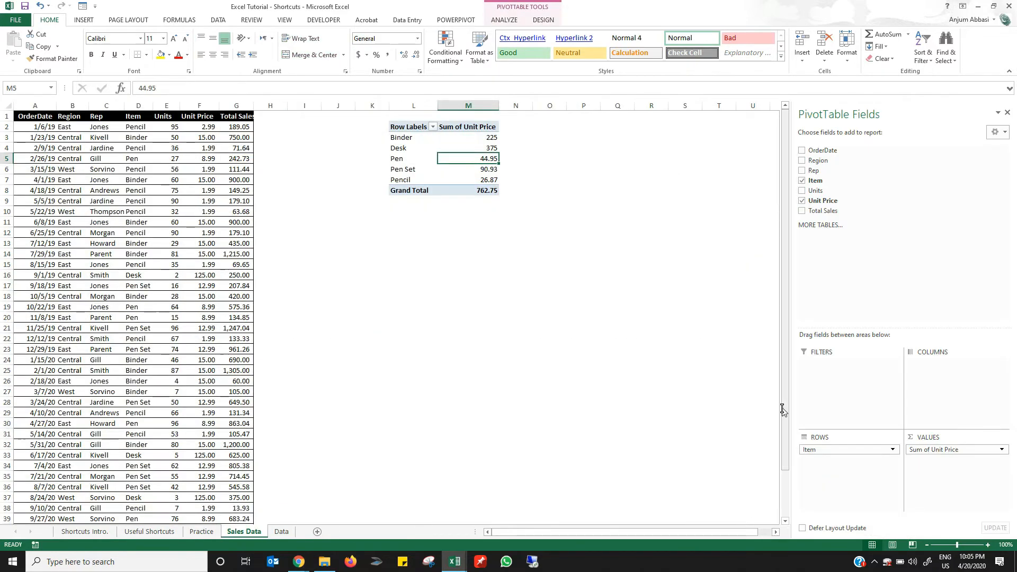
{"action": "key", "text": "ctrl+Page_Down"}
{"action": "key", "text": "Left"}
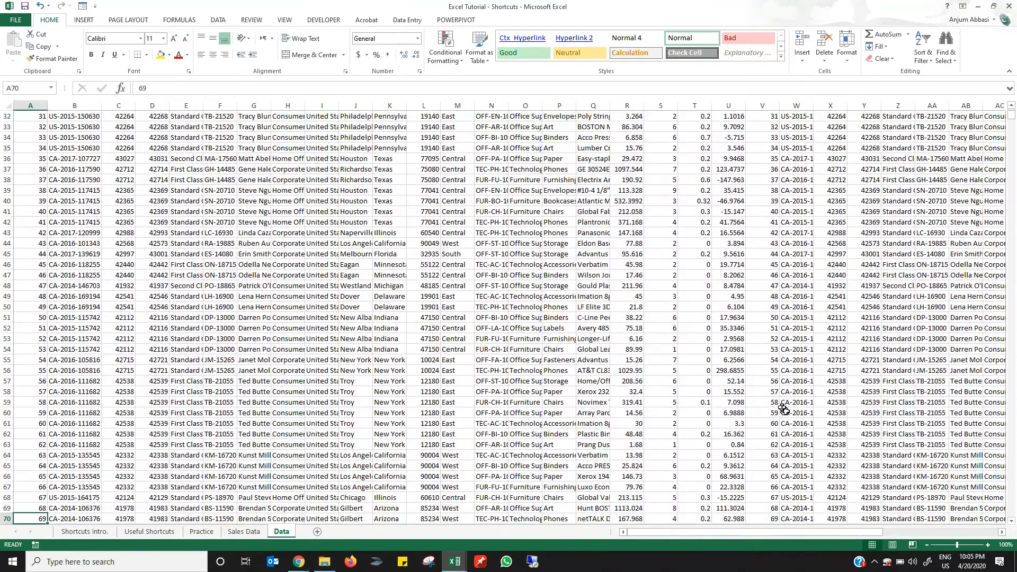
- Copy the entire data table from the Data sheet and paste it into a new worksheet starting at cell A1
{"action": "key", "text": "ctrl+Home"}
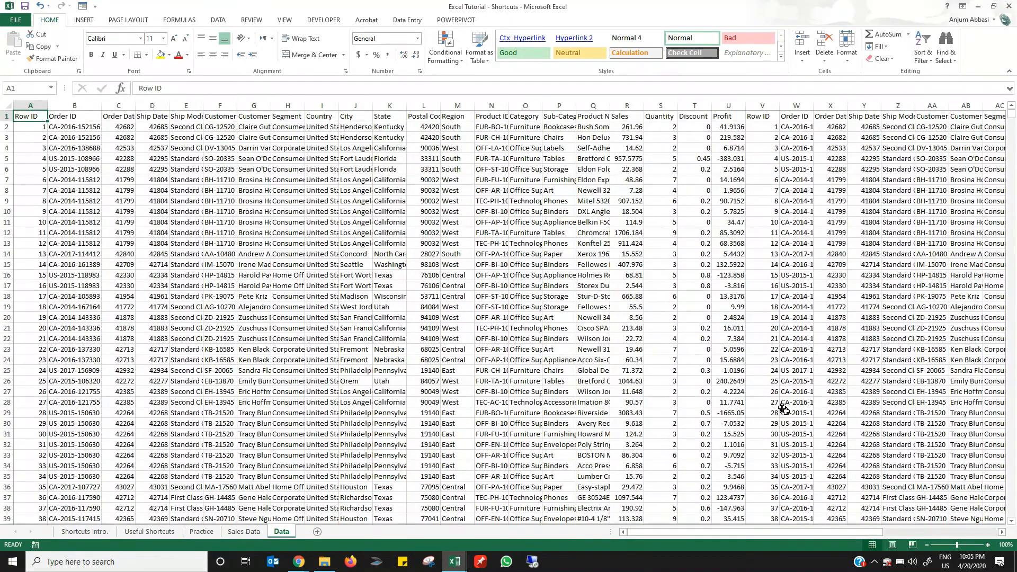
{"action": "key", "text": "ctrl+shift+End"}
{"action": "key", "text": "ctrl+c"}
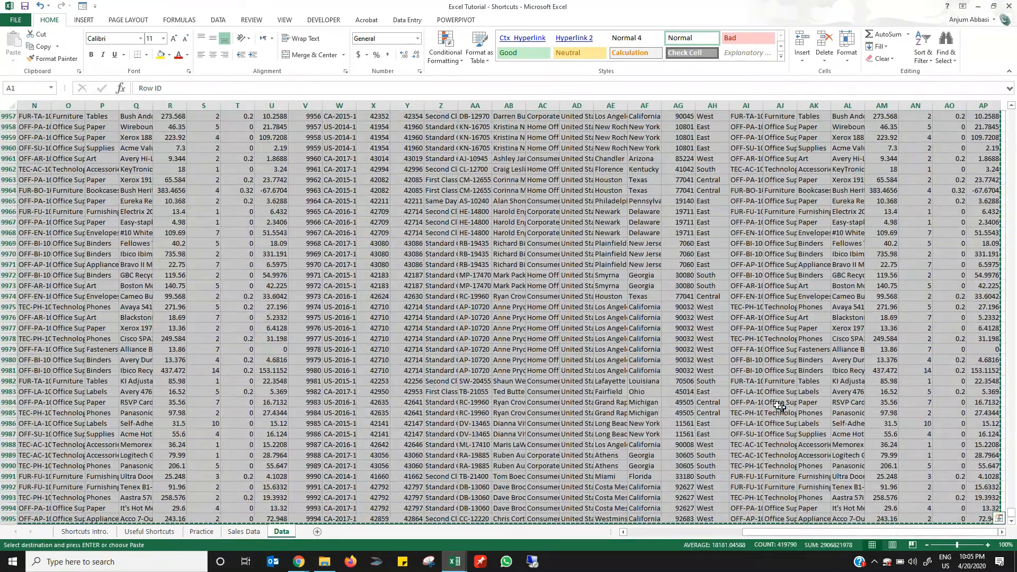
{"action": "left_click", "coordinate": [319, 534]}
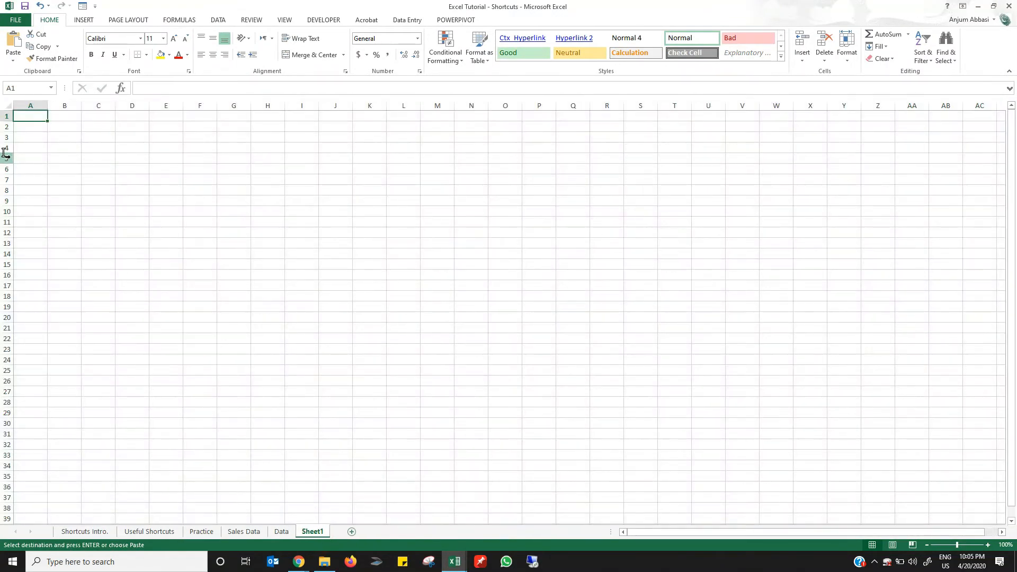
{"action": "key", "text": "ctrl+v"}
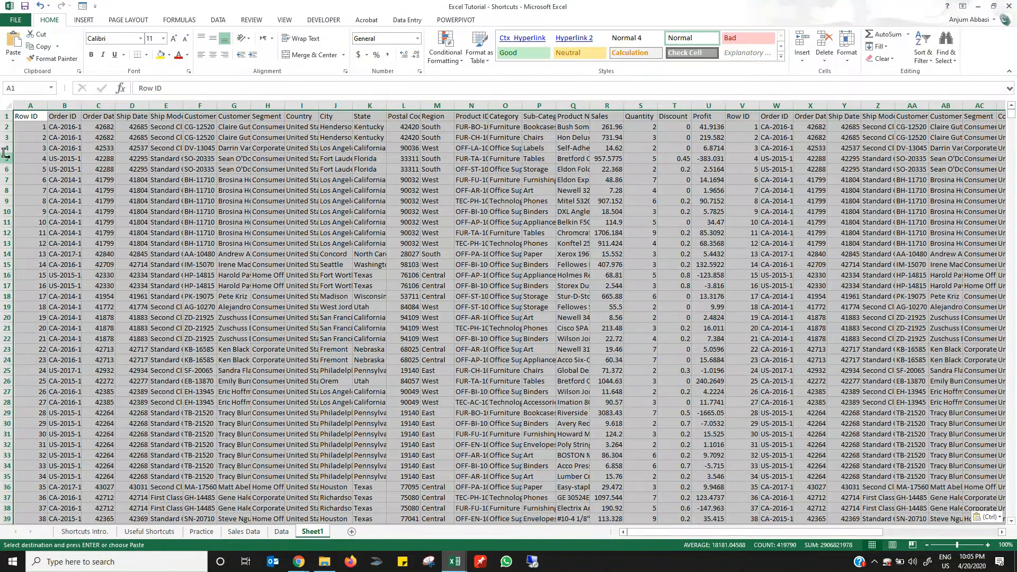
- Widen column B manually until the full order IDs fit
{"action": "left_click", "coordinate": [68, 130]}
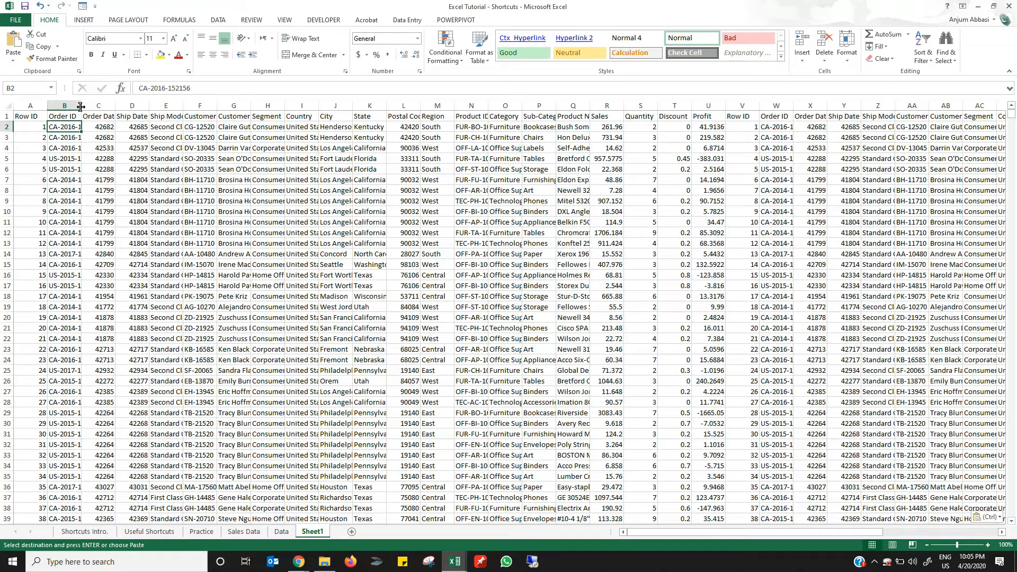
{"action": "left_click_drag", "start_coordinate": [81, 107], "coordinate": [135, 107]}
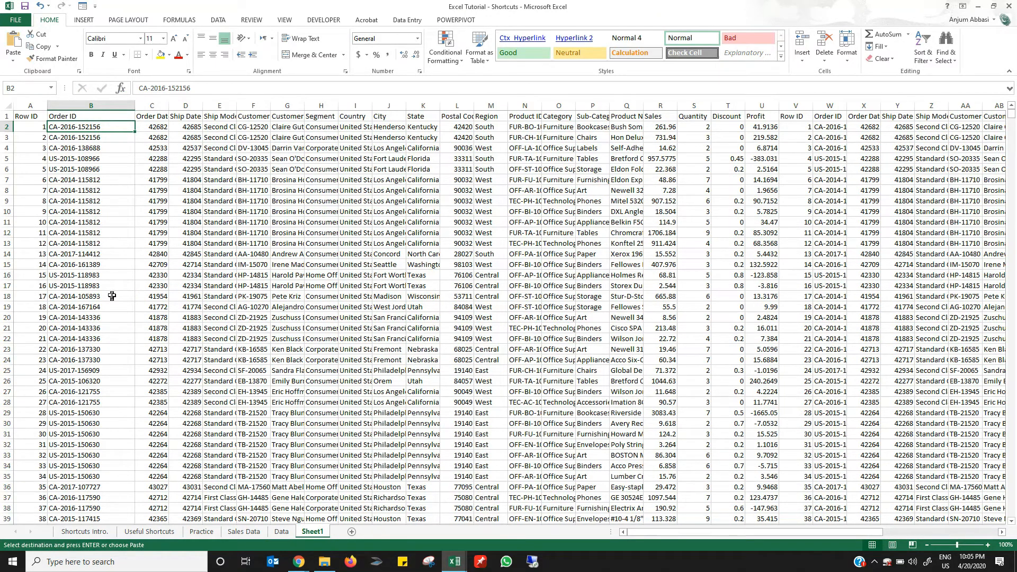
{"action": "left_click_drag", "start_coordinate": [125, 107], "coordinate": [109, 107]}
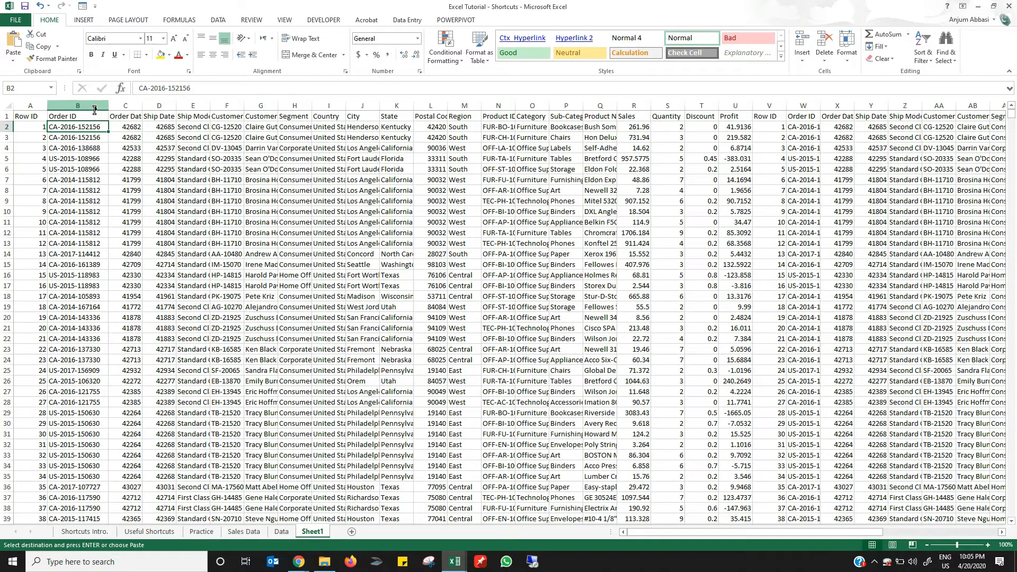
- Select the whole pasted table from A1 to its last cell and AutoFit the column widths
{"action": "key", "text": "Left"}
{"action": "key", "text": "Up"}
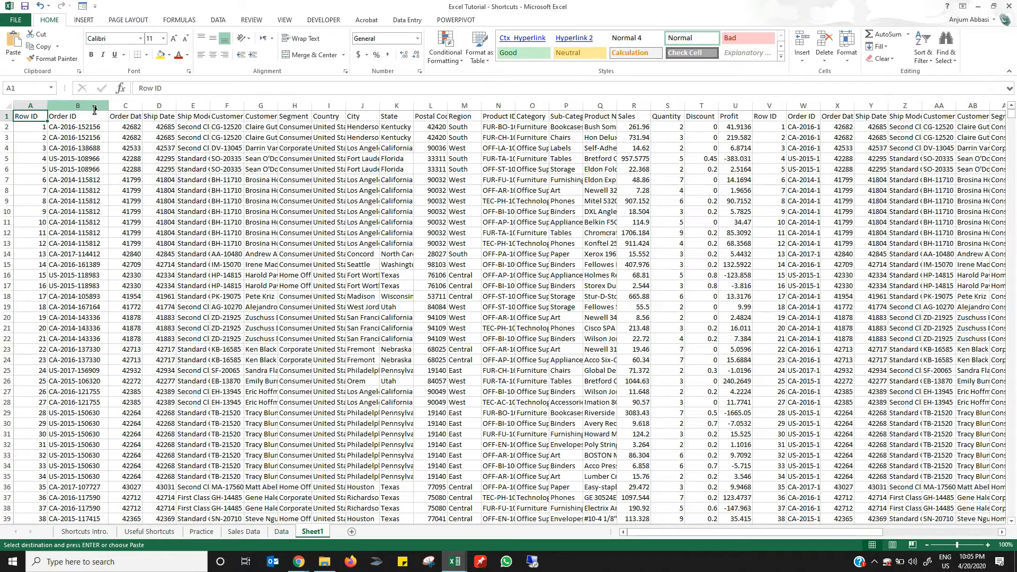
{"action": "key", "text": "ctrl+shift+Right"}
{"action": "key", "text": "ctrl+shift+Down"}
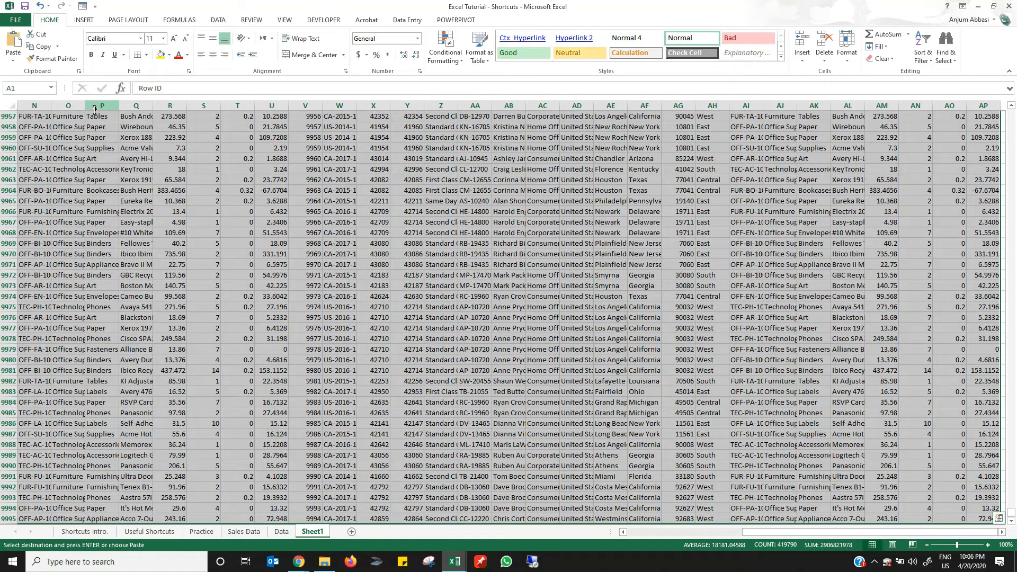
{"action": "key", "text": "ctrl+Home"}
{"action": "key", "text": "ctrl+shift+End"}
{"action": "key", "text": "ctrl+Home"}
{"action": "key", "text": "ctrl+shift+End"}
{"action": "key", "text": "alt"}
{"action": "key", "text": "o"}
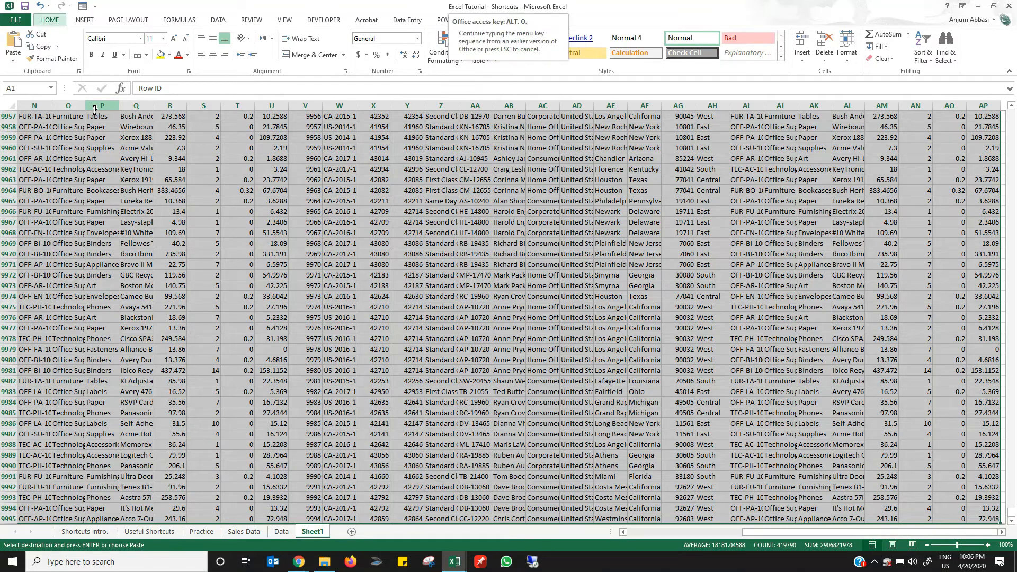
{"action": "key", "text": "a"}
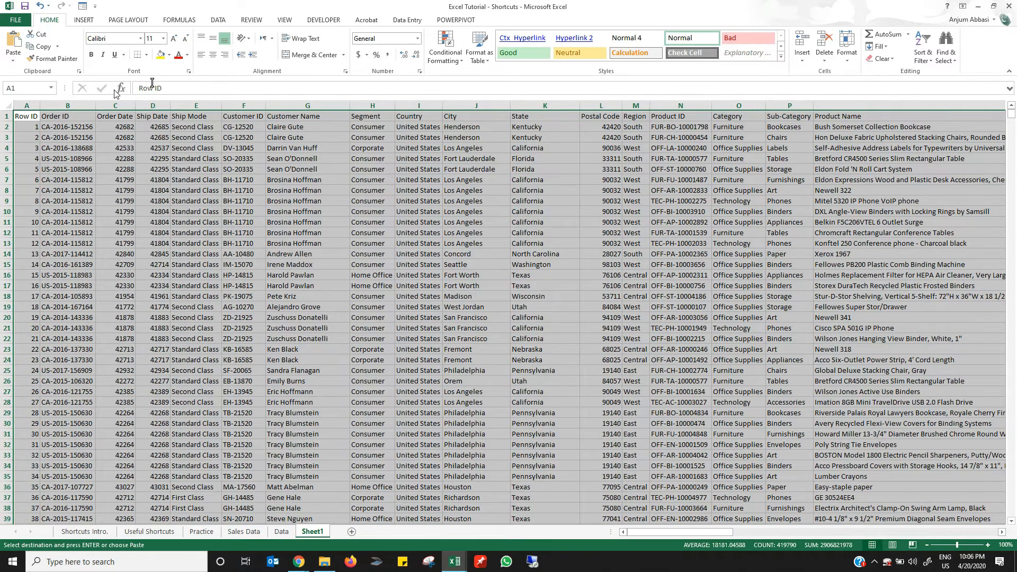
- Shrink the heights of rows 3 and 5 manually so their text is cut off
{"action": "left_click", "coordinate": [176, 160]}
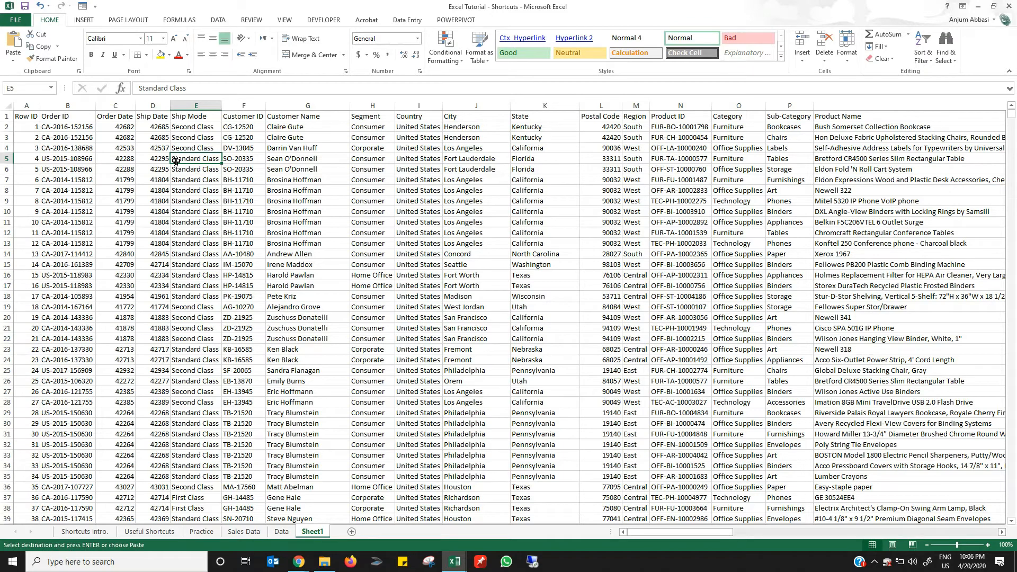
{"action": "left_click", "coordinate": [28, 141]}
{"action": "left_click_drag", "start_coordinate": [11, 142], "coordinate": [7, 154]}
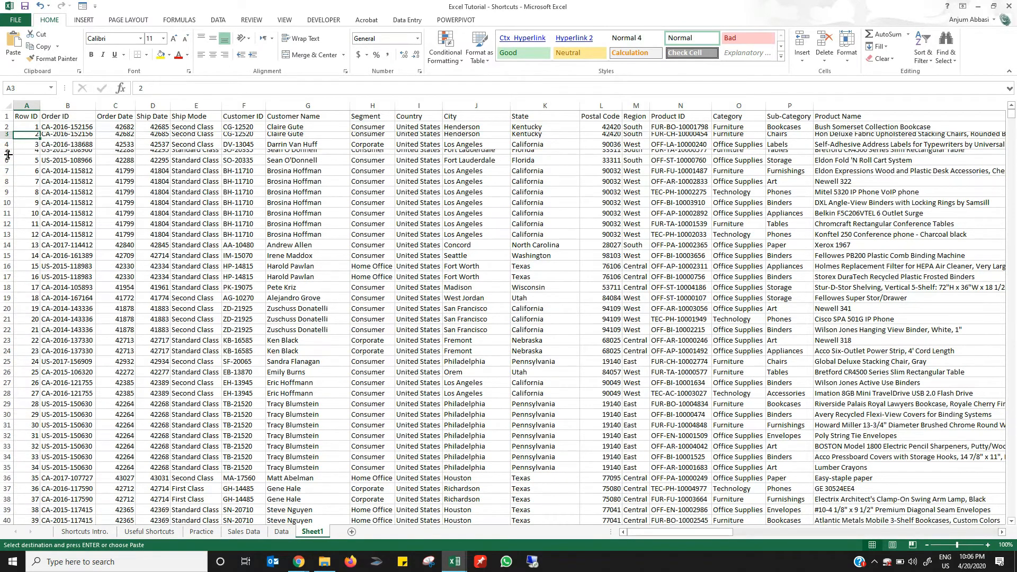
- Select the whole table from A1 to its last row and column and AutoFit the row heights
{"action": "key", "text": "Up"}
{"action": "key", "text": "Up"}
{"action": "key", "text": "ctrl+shift+Right"}
{"action": "key", "text": "ctrl+shift+Down"}
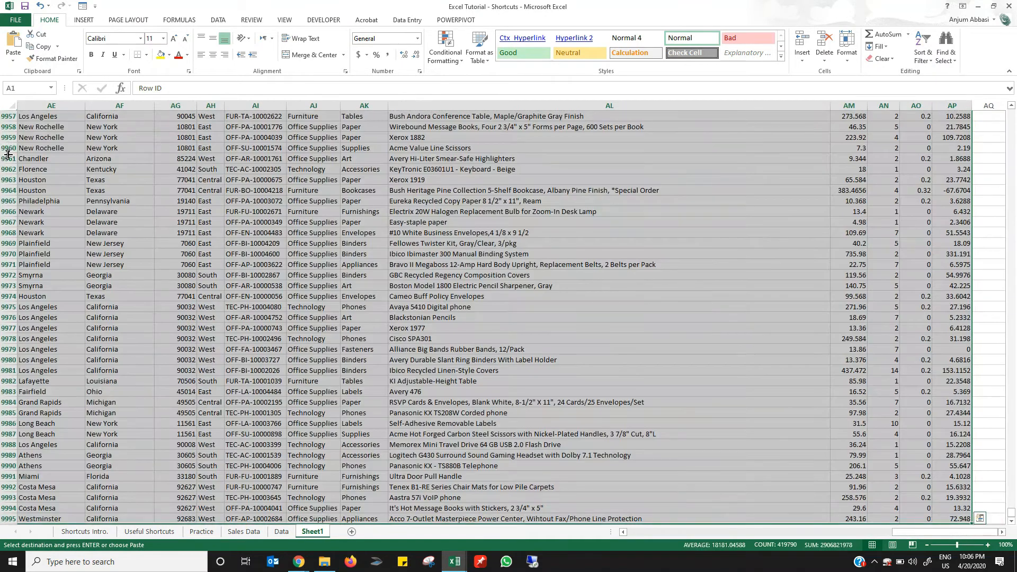
{"action": "key", "text": "alt"}
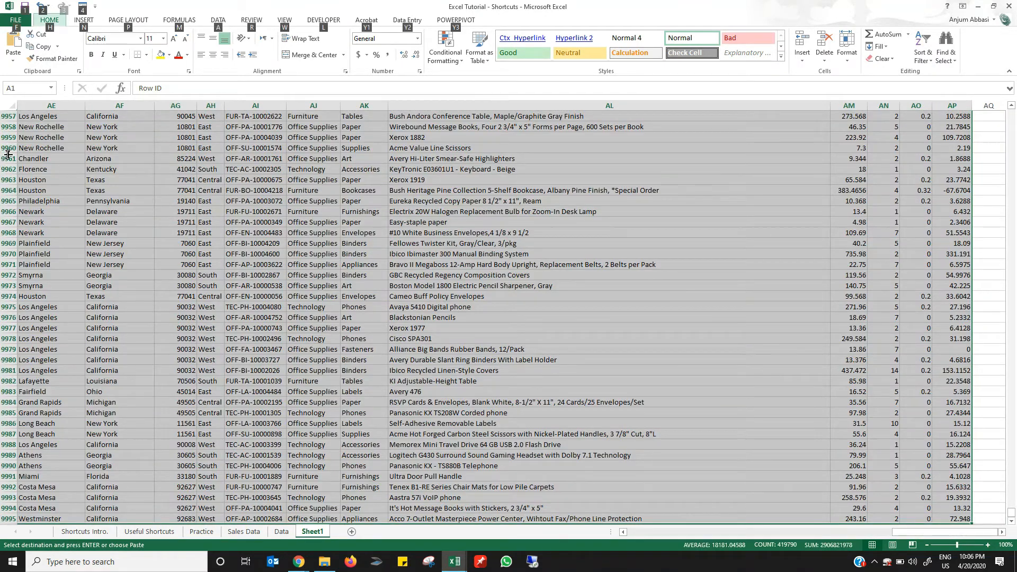
{"action": "key", "text": "o"}
{"action": "key", "text": "a"}
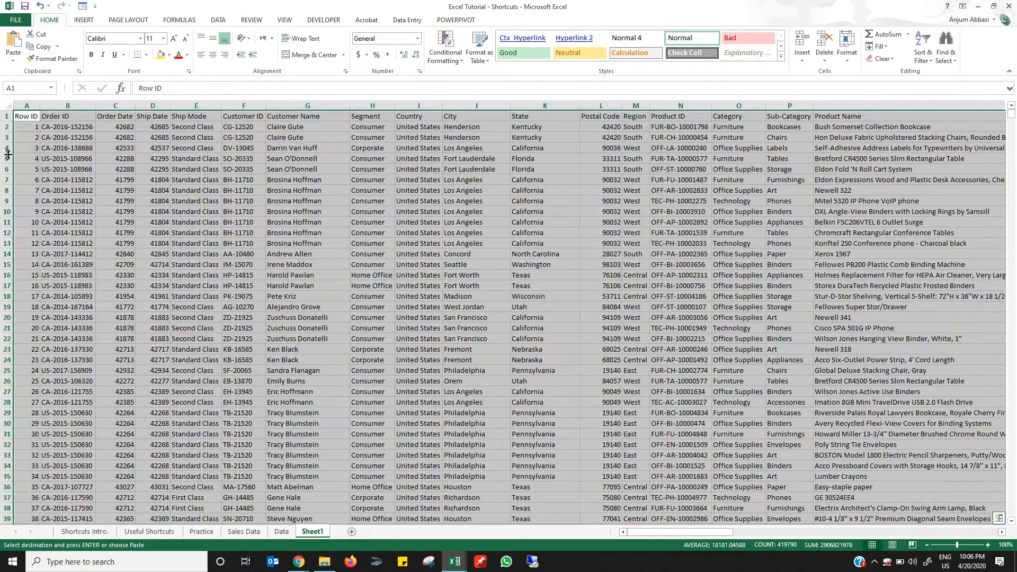
- Review the shortcut list on the Useful Shortcuts sheet and go to the Practice sheet
{"action": "key", "text": "ctrl+Home"}
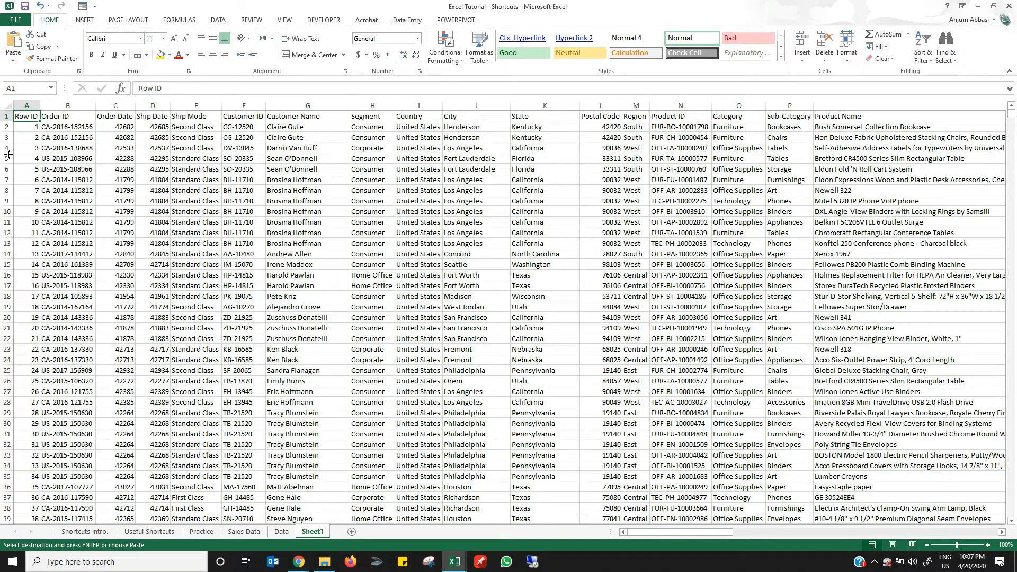
{"action": "key", "text": "ctrl+Page_Up"}
{"action": "key", "text": "ctrl+Page_Up"}
{"action": "key", "text": "ctrl+Page_Up"}
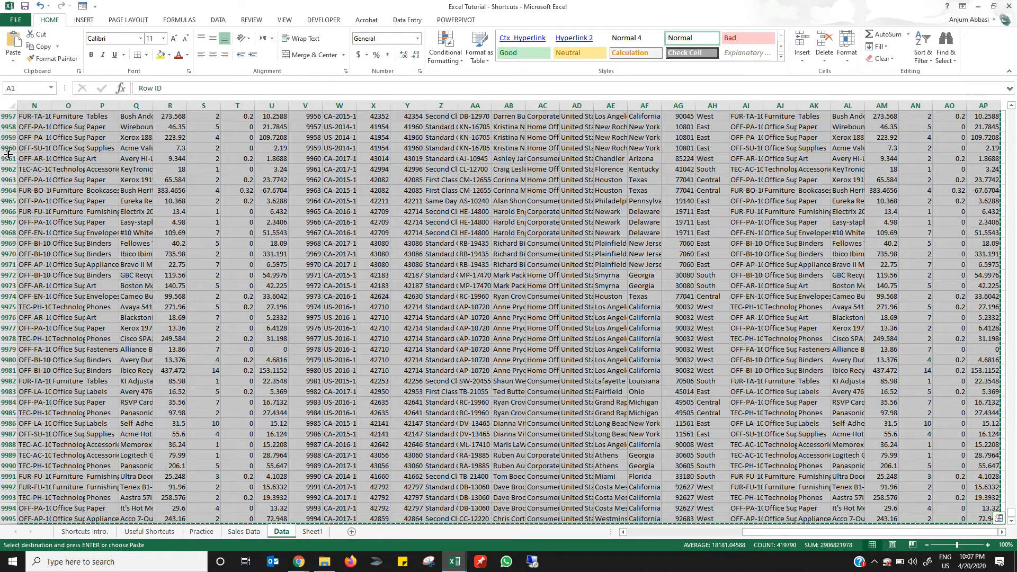
{"action": "key", "text": "ctrl+Page_Up"}
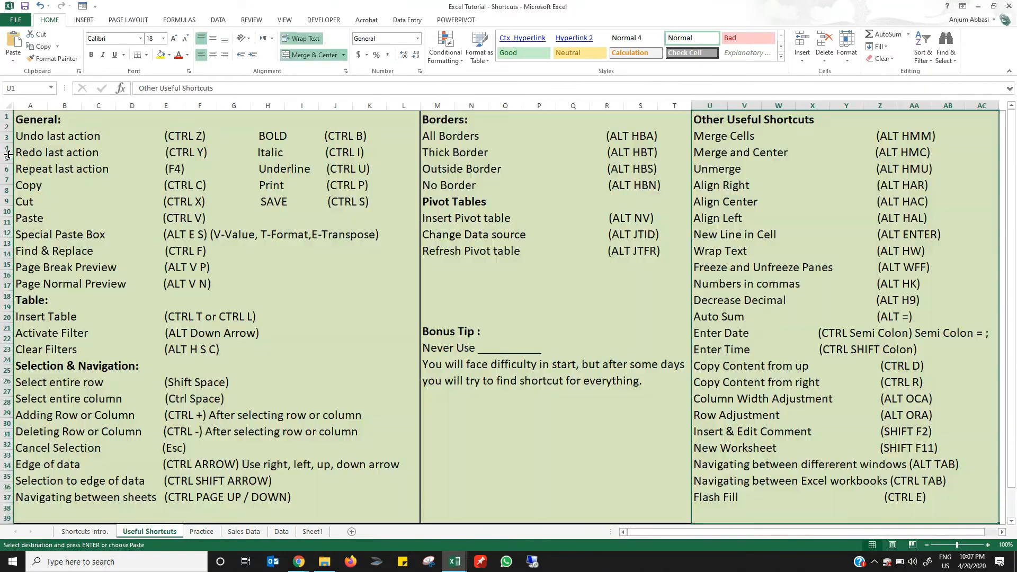
{"action": "key", "text": "ctrl+Page_Down"}
{"action": "key", "text": "ctrl+Page_Up"}
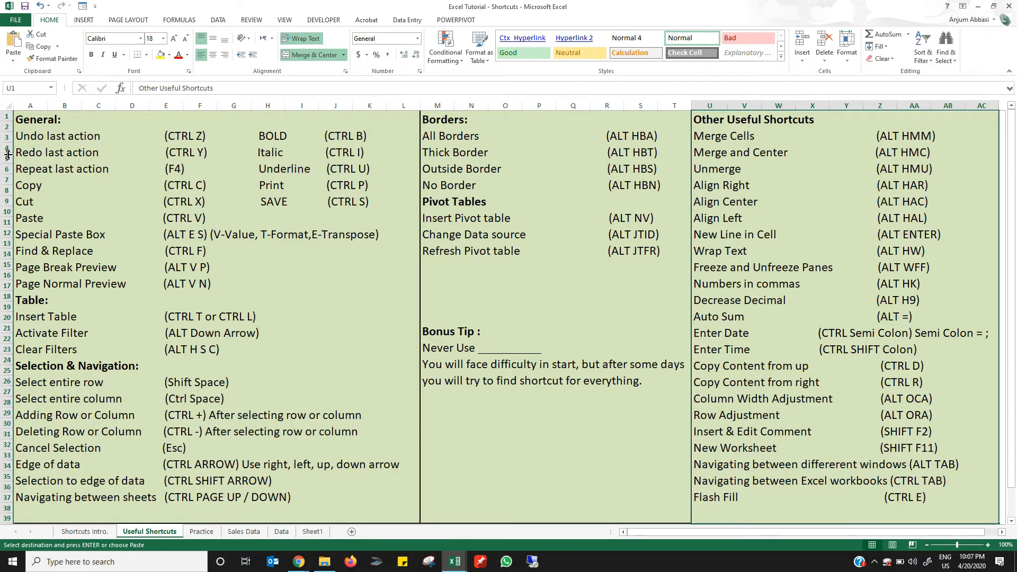
{"action": "key", "text": "ctrl+Page_Down"}
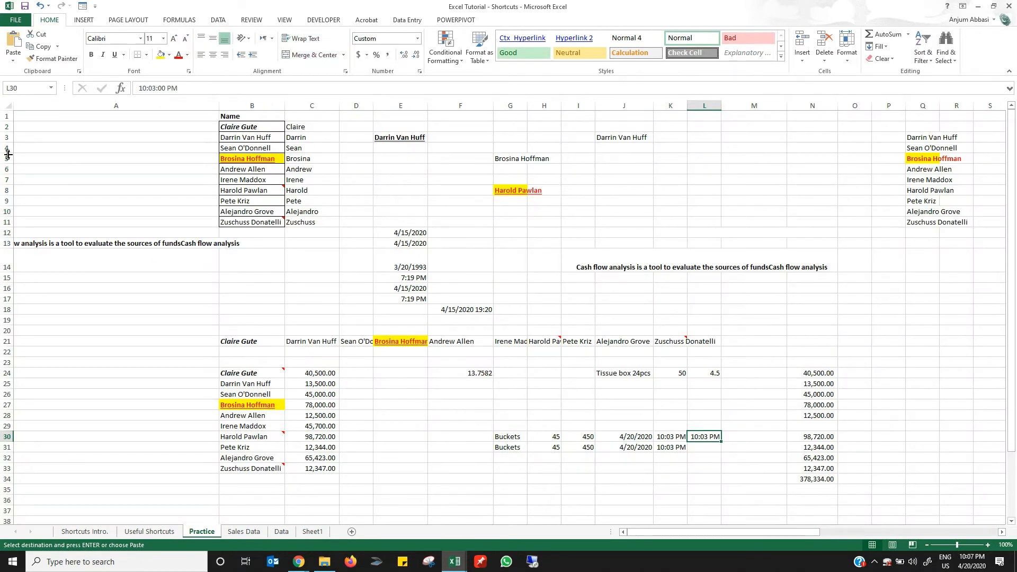
- Cancel the pending copy and view the existing comments on cells B33 and B30
{"action": "left_click", "coordinate": [319, 375]}
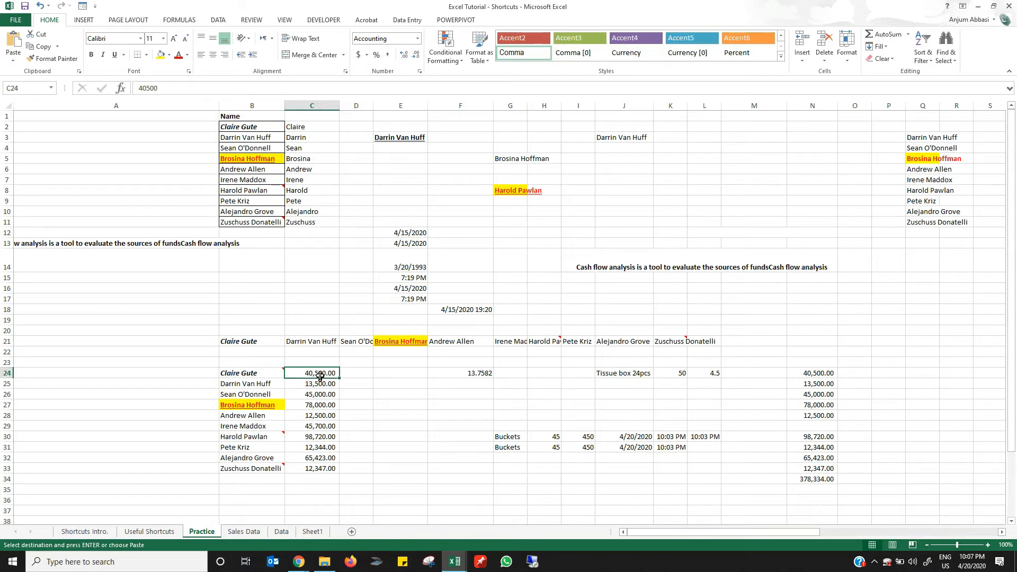
{"action": "key", "text": "Escape"}
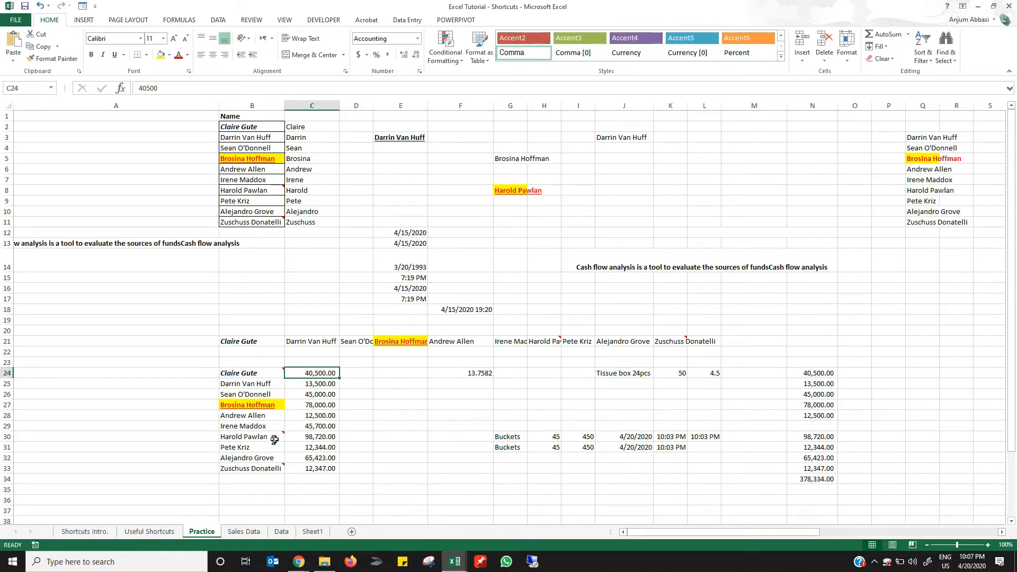
{"action": "mouse_move", "coordinate": [274, 467]}
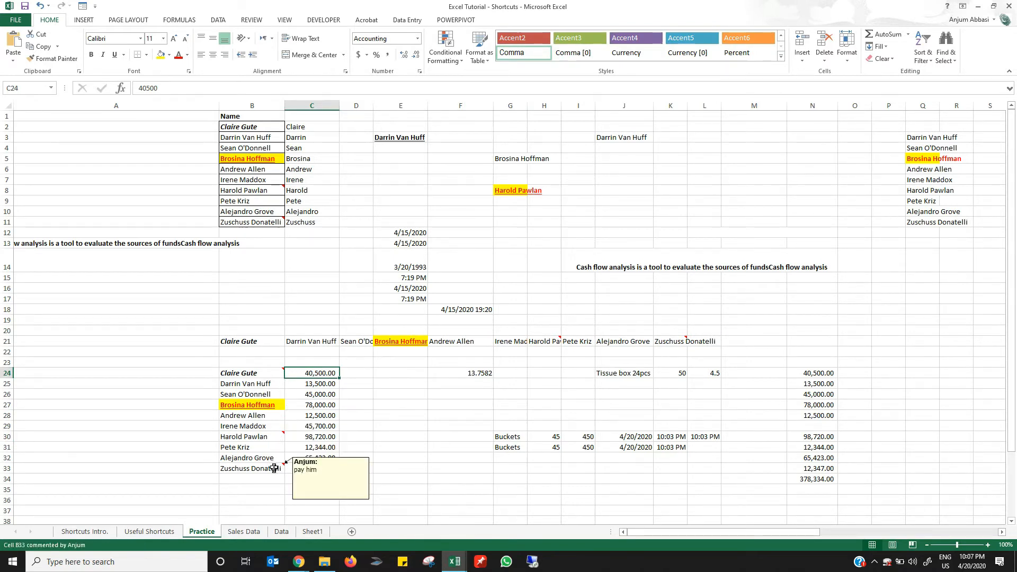
{"action": "mouse_move", "coordinate": [266, 435]}
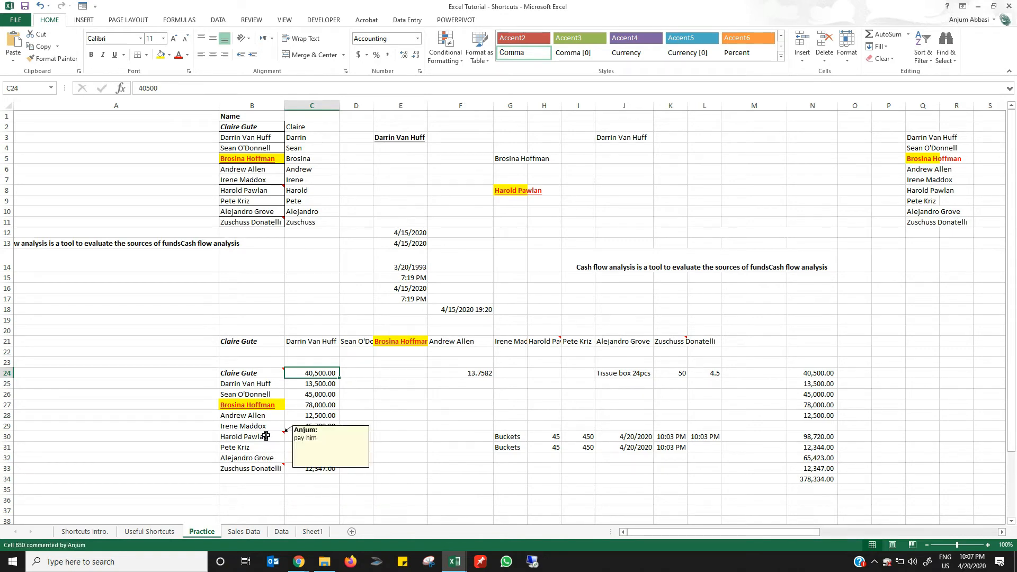
{"action": "left_click", "coordinate": [319, 394]}
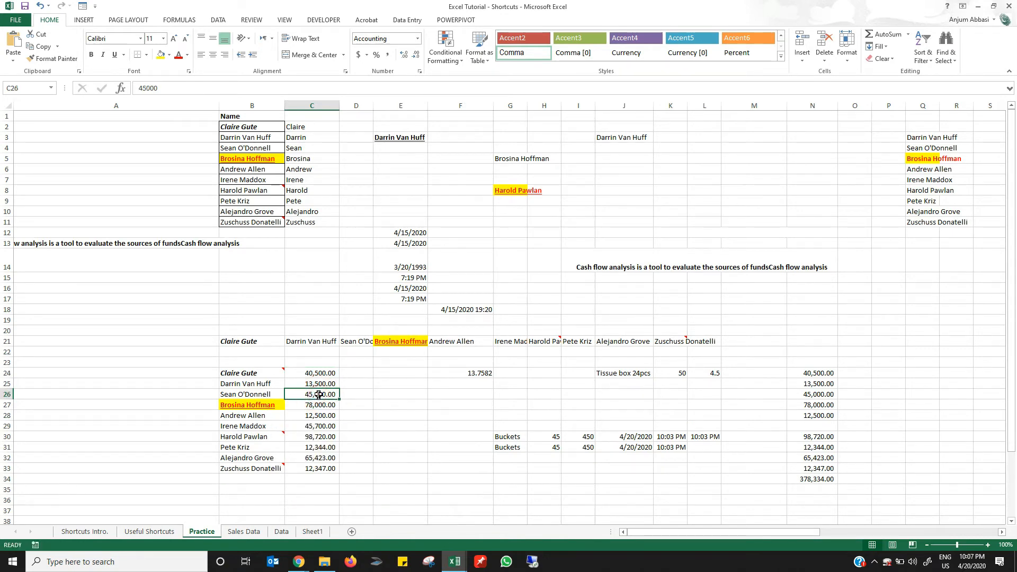
{"action": "right_click", "coordinate": [319, 394]}
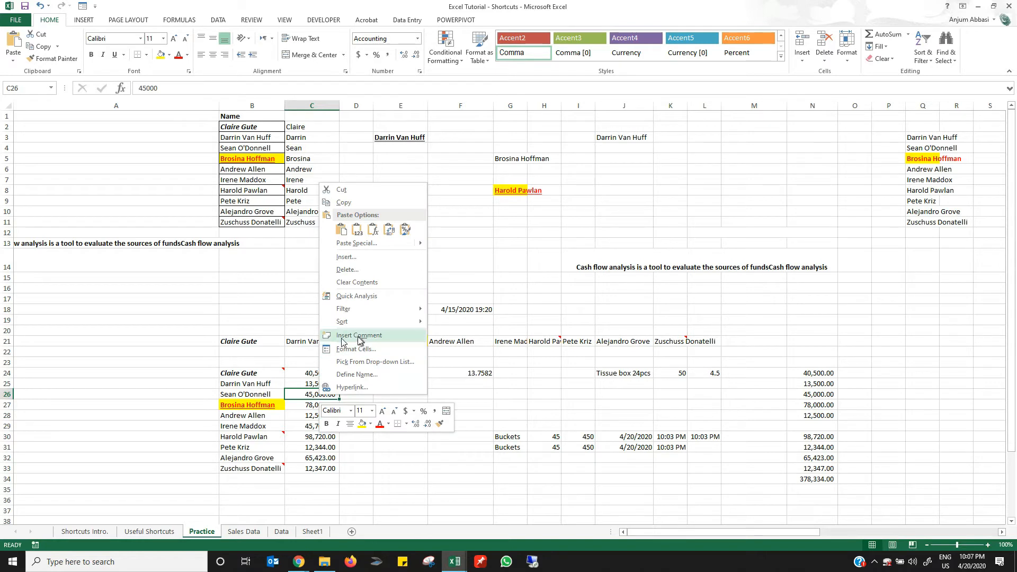
{"action": "left_click", "coordinate": [302, 385]}
- Insert a comment with the text kfasdkj on cell C25
{"action": "left_click", "coordinate": [302, 384]}
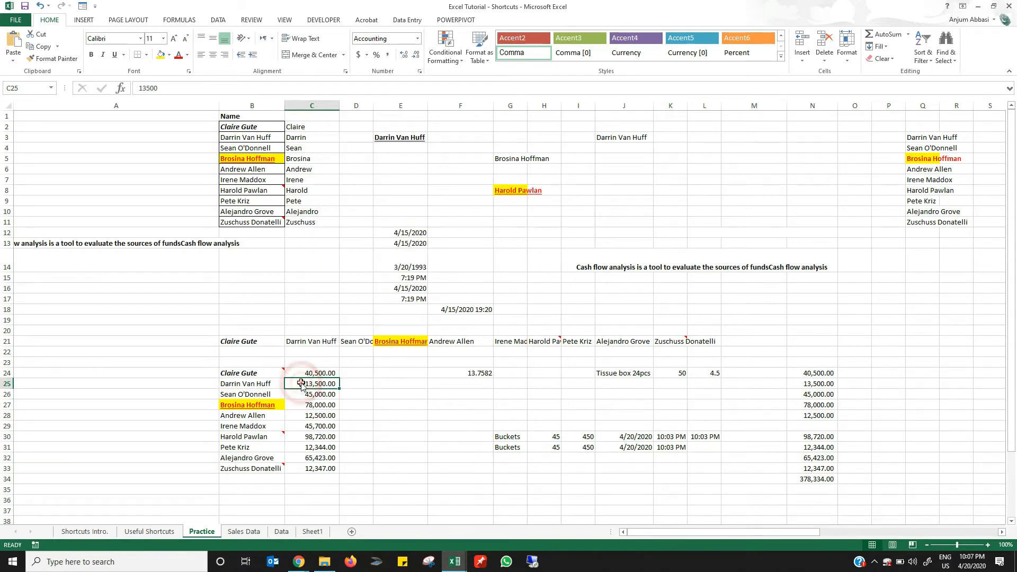
{"action": "key", "text": "shift+F2"}
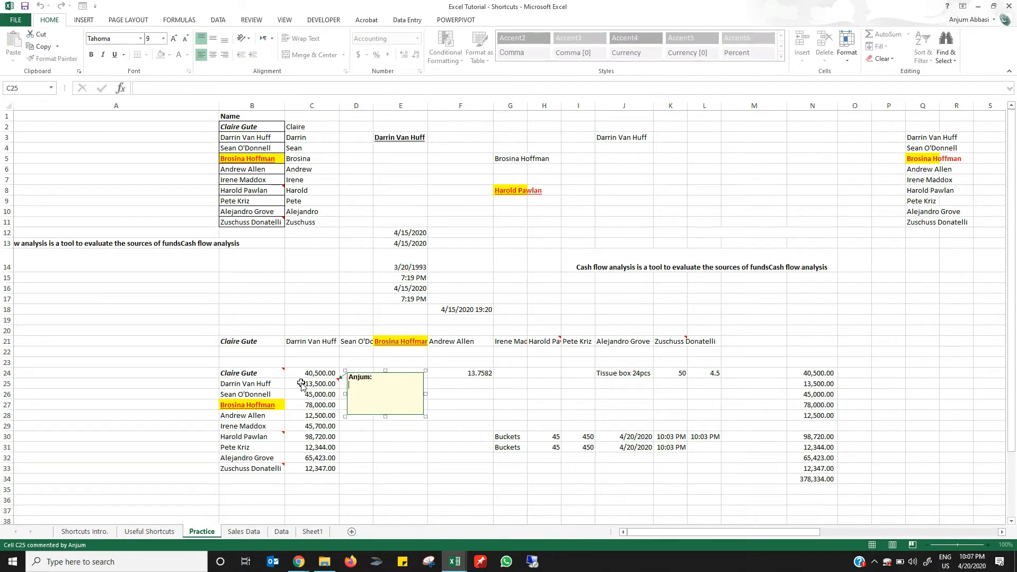
{"action": "type", "text": "kfasdkj"}
{"action": "left_click", "coordinate": [318, 445]}
{"action": "left_click", "coordinate": [323, 406]}
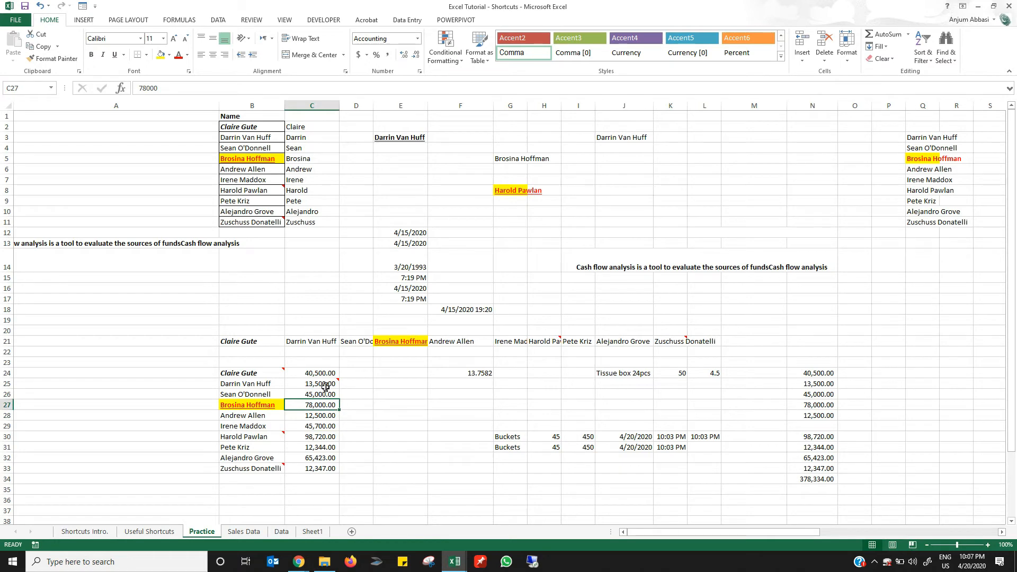
- View the comment on cell C25, open it for editing and leave it without changing the text
{"action": "mouse_move", "coordinate": [327, 385]}
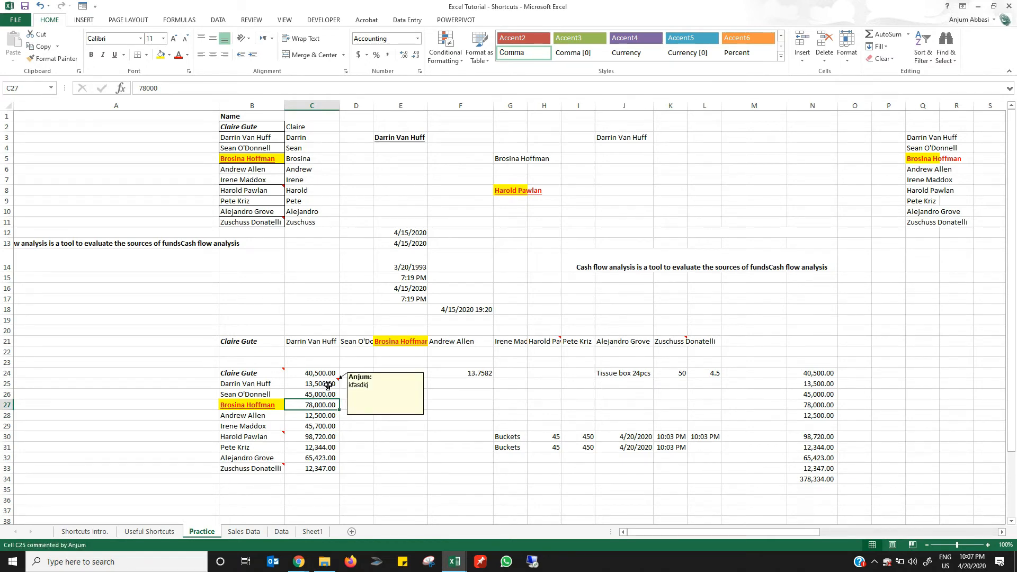
{"action": "left_click", "coordinate": [328, 385]}
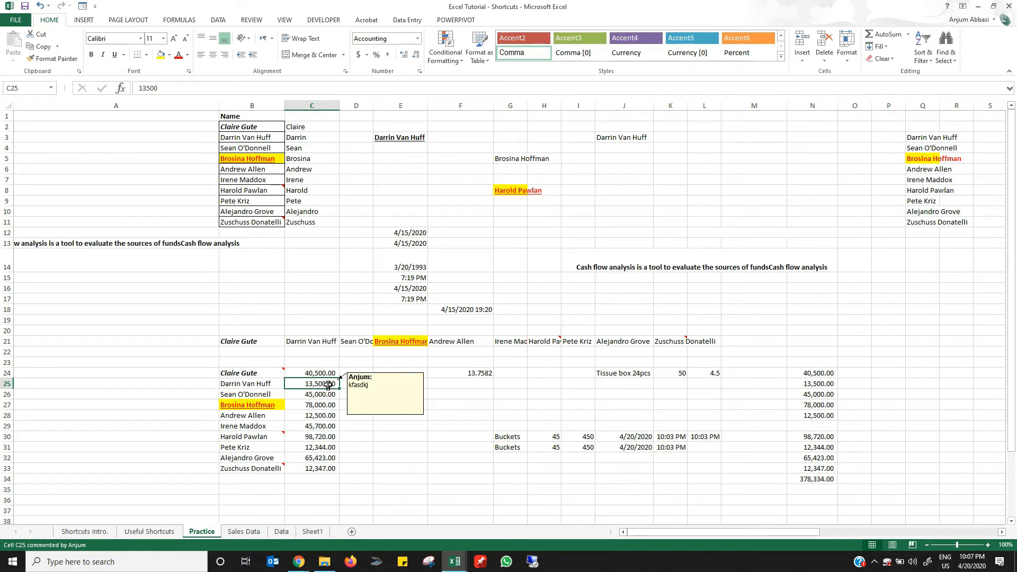
{"action": "key", "text": "shift+F2"}
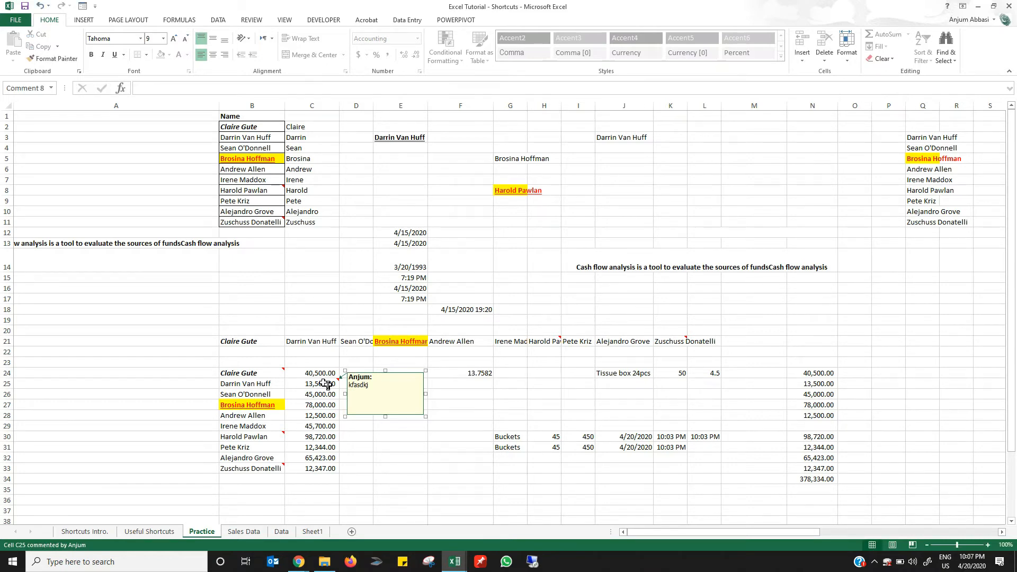
{"action": "key", "text": "Escape"}
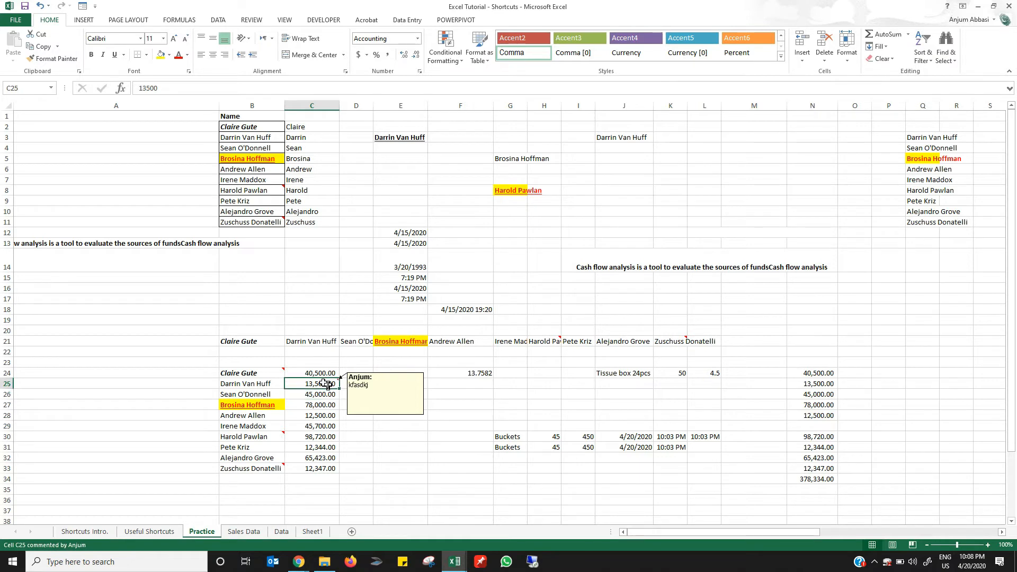
- Copy the comment from cell C25 to cells C29:C32 using Paste Special with the Comments option
{"action": "key", "text": "ctrl+c"}
{"action": "key", "text": "Down"}
{"action": "key", "text": "Down"}
{"action": "key", "text": "Down"}
{"action": "key", "text": "Down"}
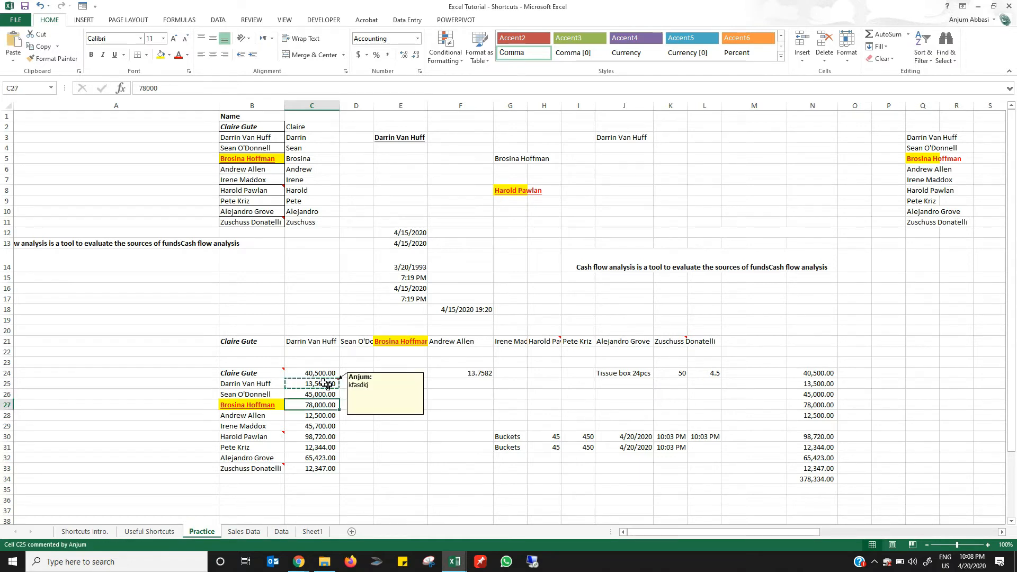
{"action": "key", "text": "shift+Down"}
{"action": "key", "text": "shift+Down"}
{"action": "key", "text": "shift+Down"}
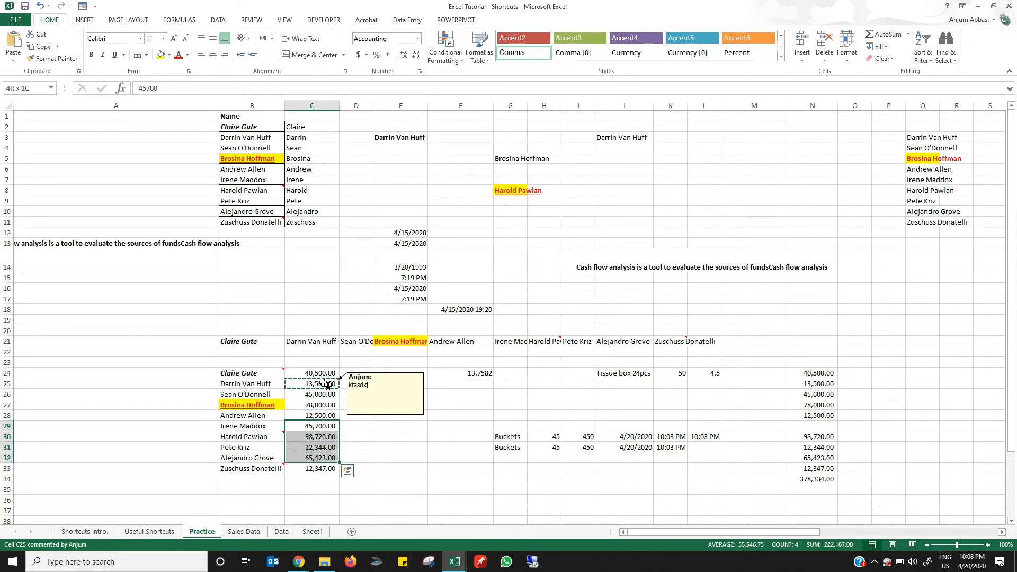
{"action": "key", "text": "alt+e"}
{"action": "key", "text": "s"}
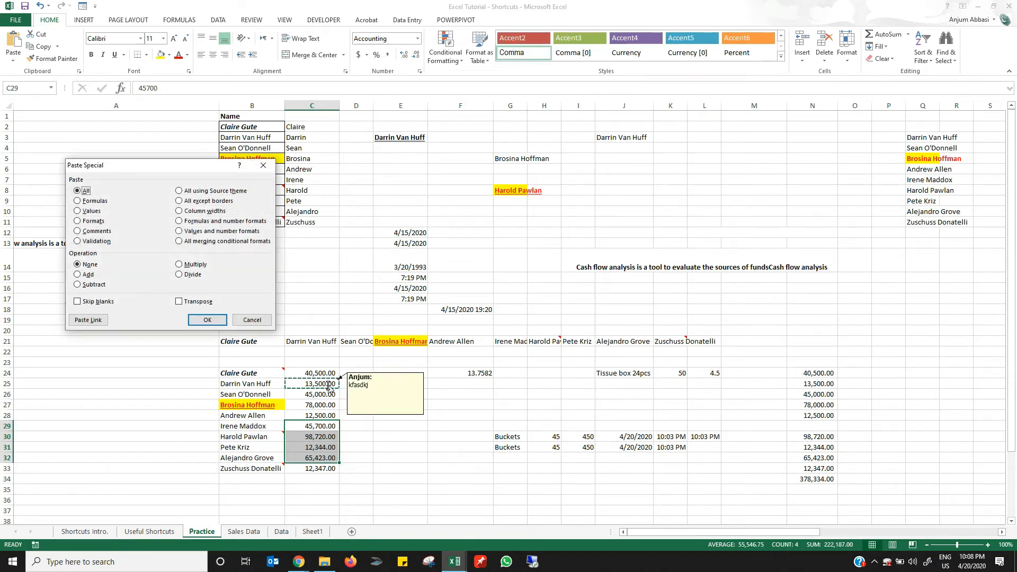
{"action": "key", "text": "c"}
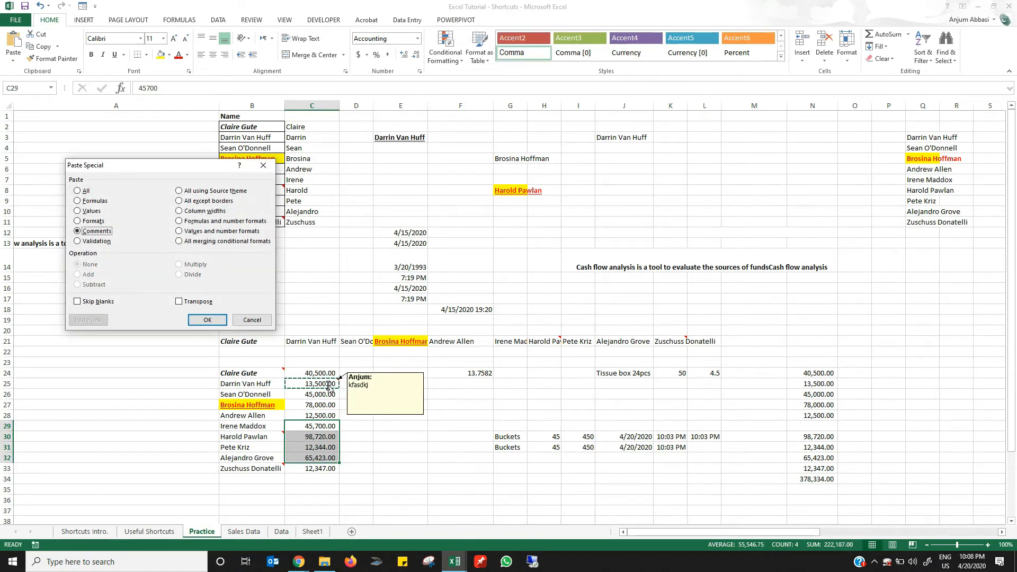
{"action": "key", "text": "Return"}
{"action": "mouse_move", "coordinate": [329, 385]}
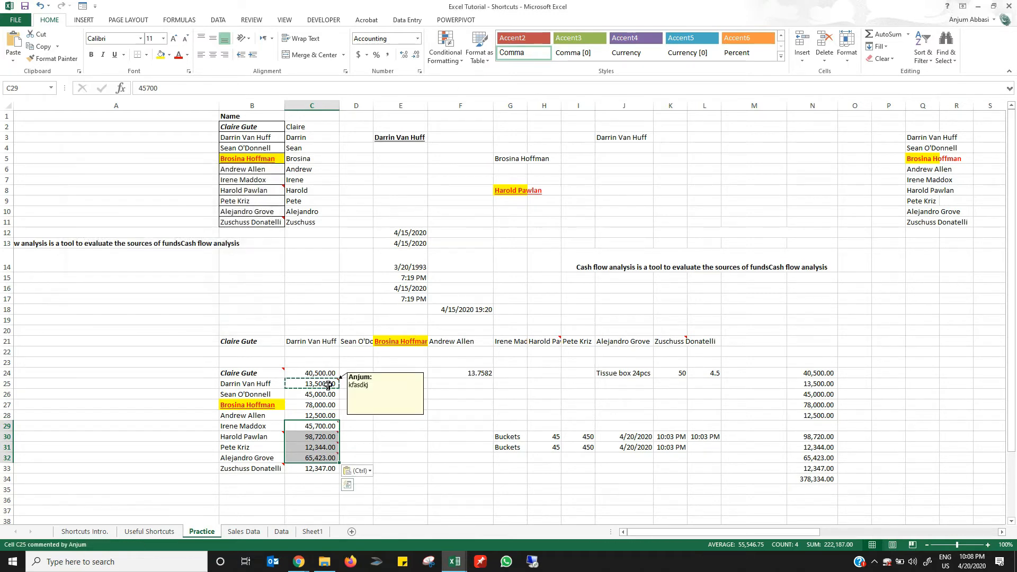
{"action": "key", "text": "Escape"}
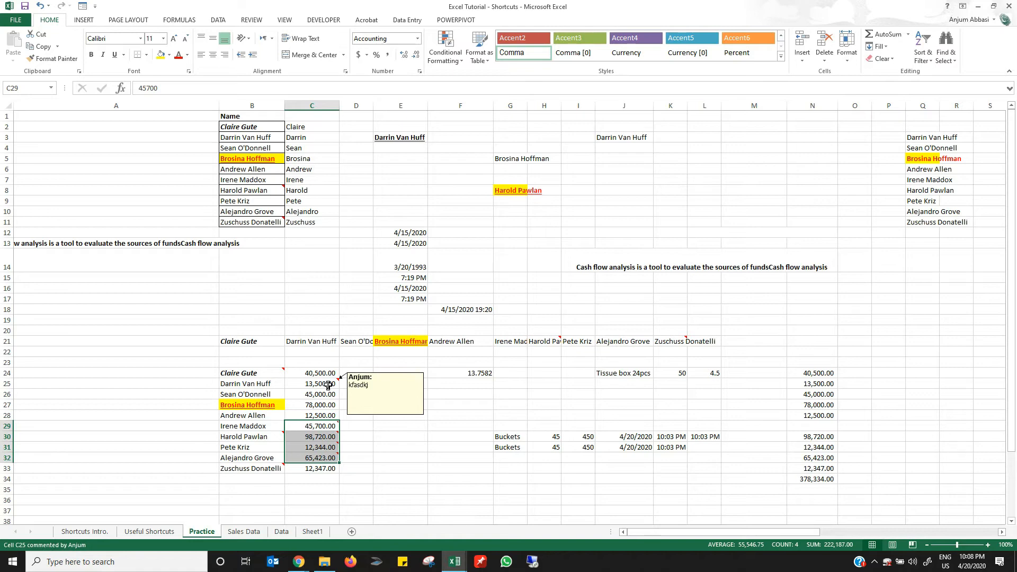
- Extend the selection from C29 up to C1, check the Useful Shortcuts sheet and return to the Practice sheet
{"action": "key", "text": "ctrl+shift+Up"}
{"action": "key", "text": "ctrl+shift+Up"}
{"action": "key", "text": "ctrl+shift+Up"}
{"action": "key", "text": "ctrl+shift+Up"}
{"action": "key", "text": "ctrl+shift+Up"}
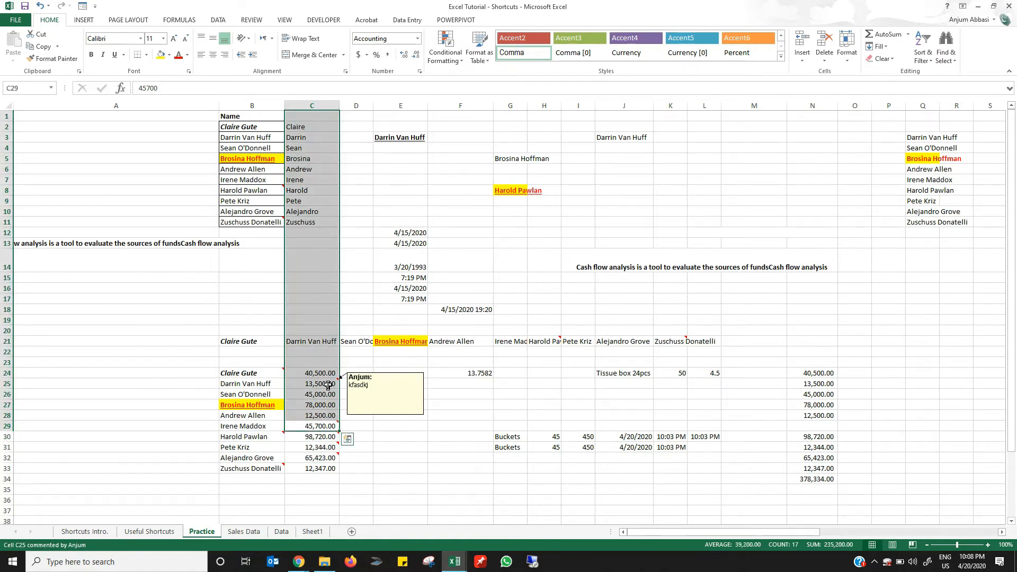
{"action": "key", "text": "ctrl+Page_Up"}
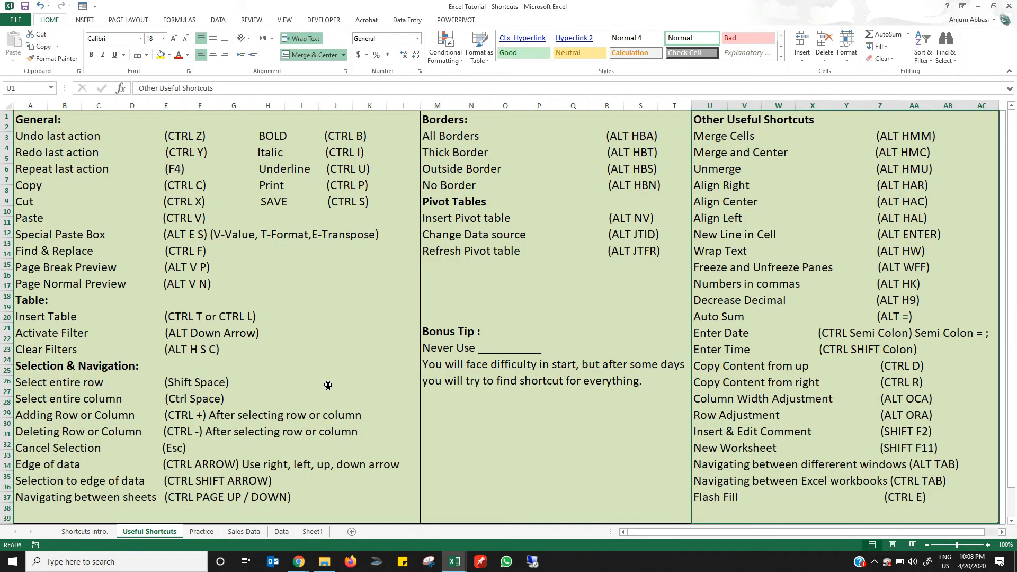
{"action": "key", "text": "ctrl+Page_Down"}
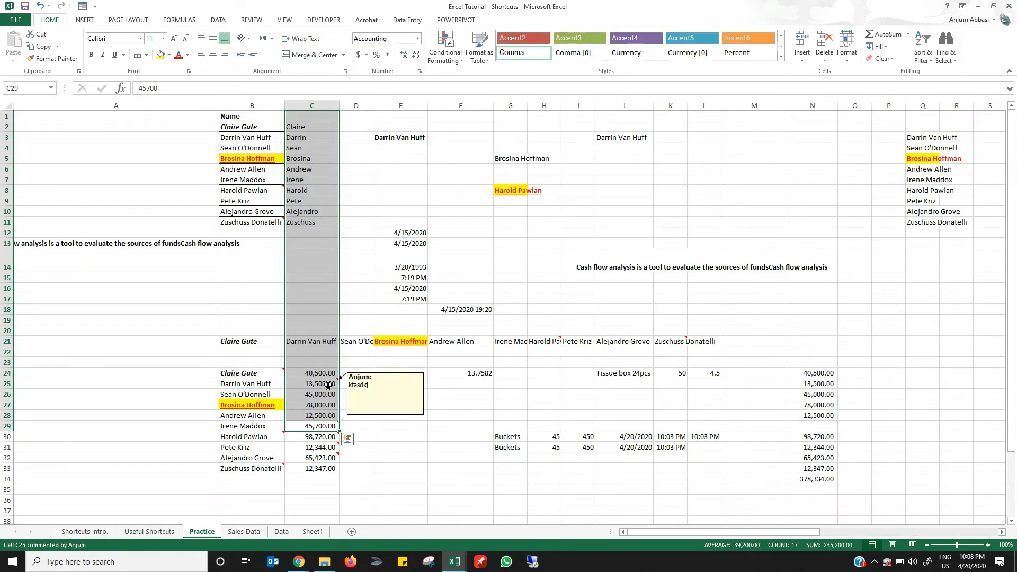
- Look through the workbook's sheets one by one, starting with Shortcuts Intro., and finish on the Sales Data sheet
{"action": "left_click", "coordinate": [77, 531]}
{"action": "left_click", "coordinate": [137, 532]}
{"action": "left_click", "coordinate": [201, 532]}
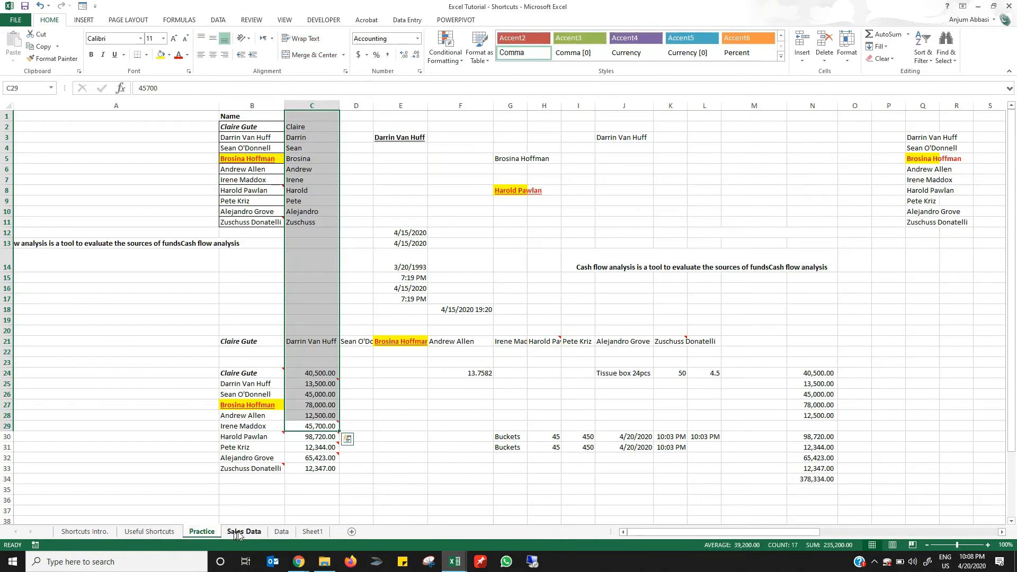
{"action": "left_click", "coordinate": [244, 531]}
{"action": "left_click", "coordinate": [282, 531]}
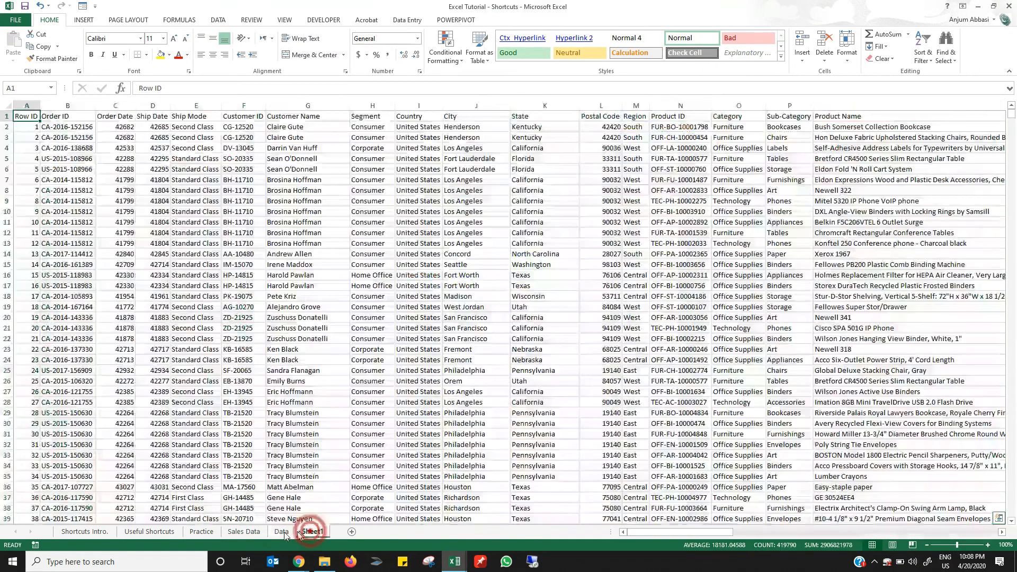
{"action": "left_click", "coordinate": [263, 532]}
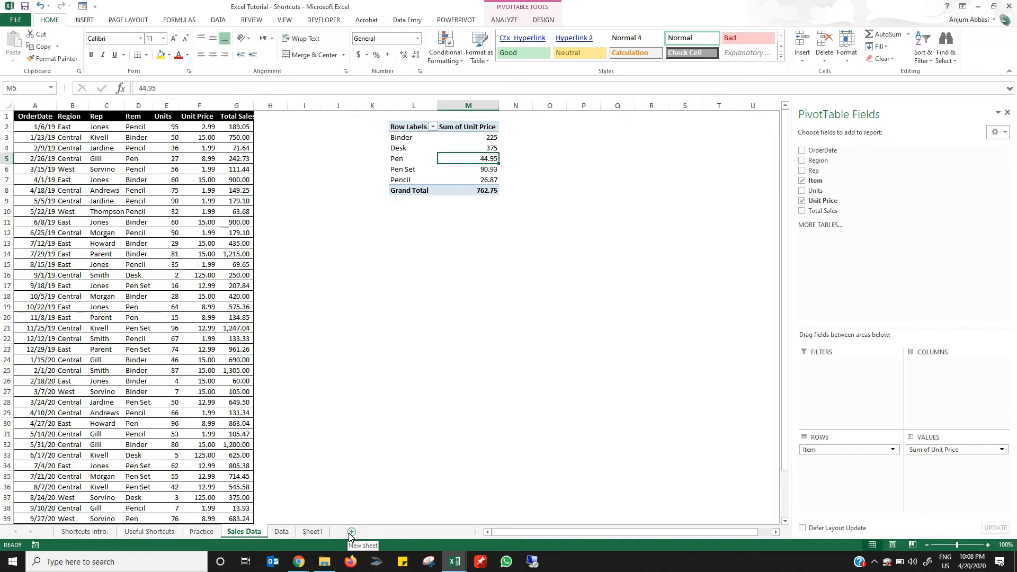
- Move sheet by sheet back to Shortcuts Intro., forward to Data, and return to the Practice sheet
{"action": "key", "text": "ctrl+Page_Up"}
{"action": "key", "text": "ctrl+Page_Up"}
{"action": "key", "text": "ctrl+Page_Up"}
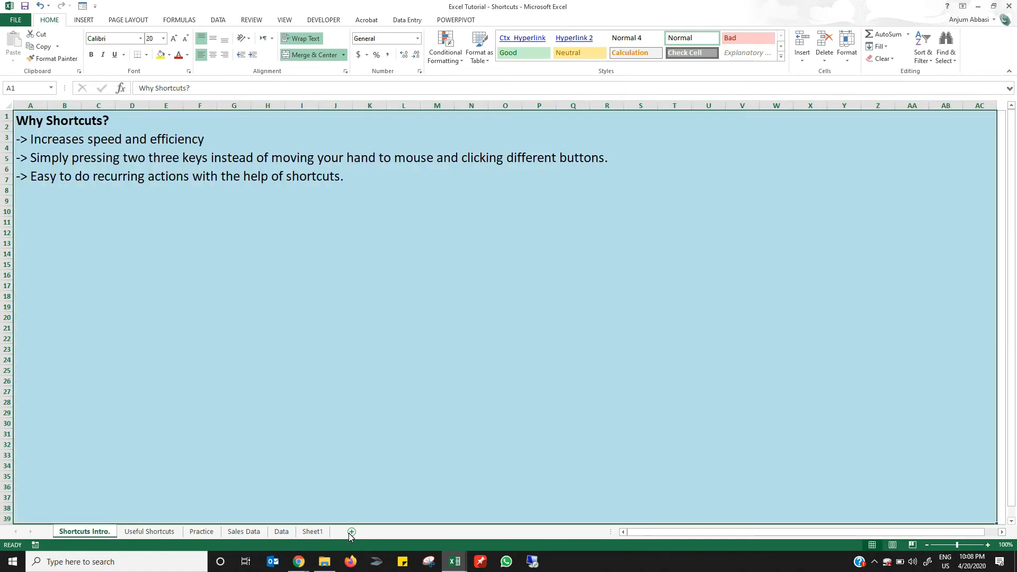
{"action": "key", "text": "ctrl+Page_Down"}
{"action": "key", "text": "ctrl+Page_Down"}
{"action": "key", "text": "ctrl+Page_Down"}
{"action": "key", "text": "ctrl+Page_Down"}
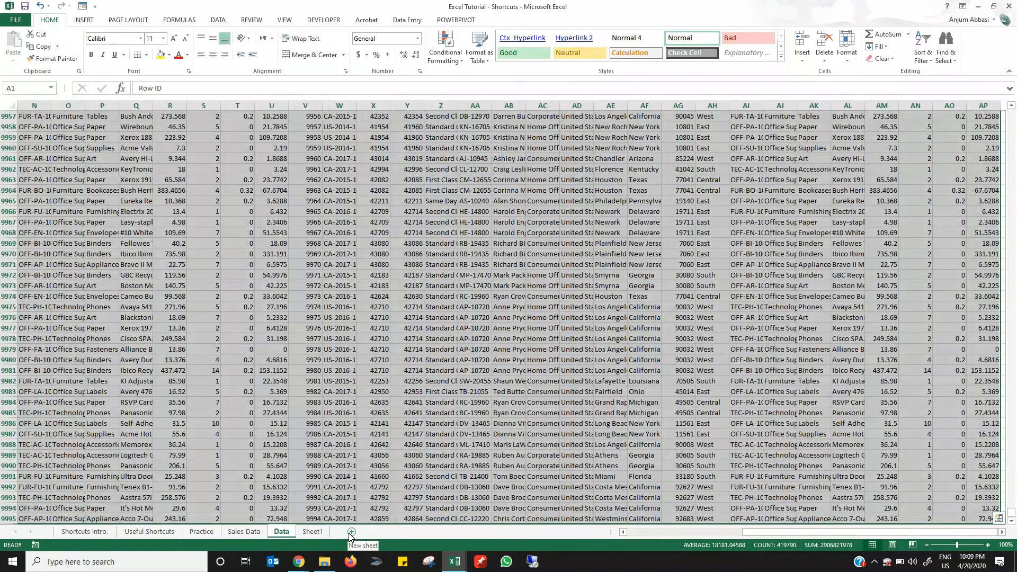
{"action": "key", "text": "ctrl+Page_Up"}
{"action": "key", "text": "ctrl+Page_Down"}
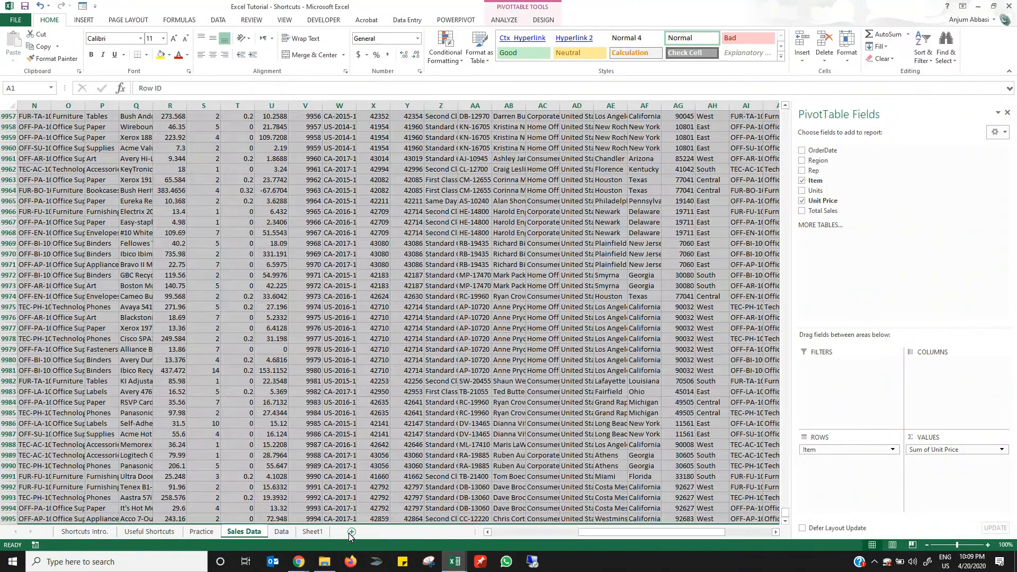
{"action": "key", "text": "ctrl+Page_Up"}
{"action": "key", "text": "ctrl+Page_Up"}
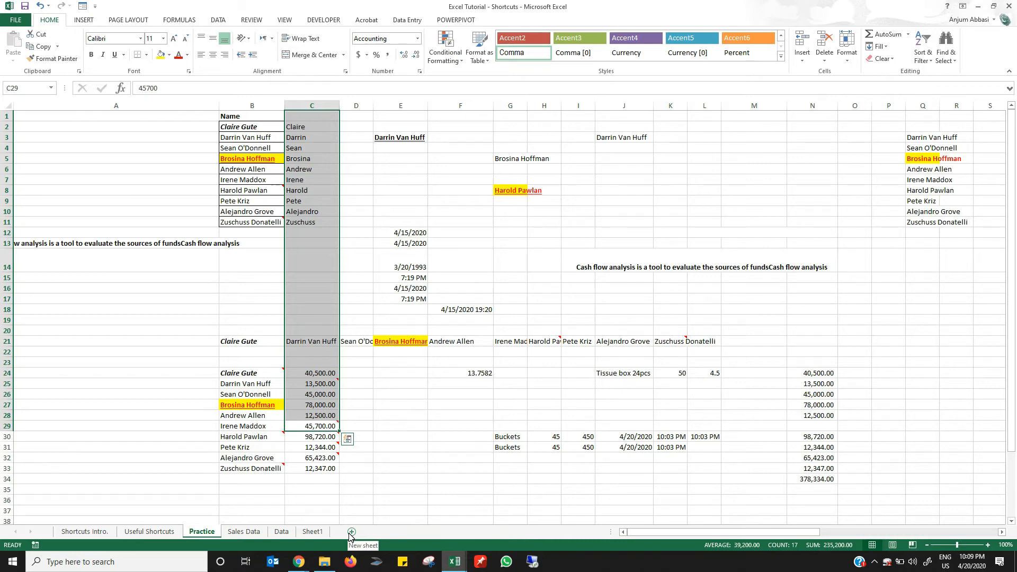
- Switch to the New Tab window in Google Chrome
{"action": "key", "text": "alt+Tab"}
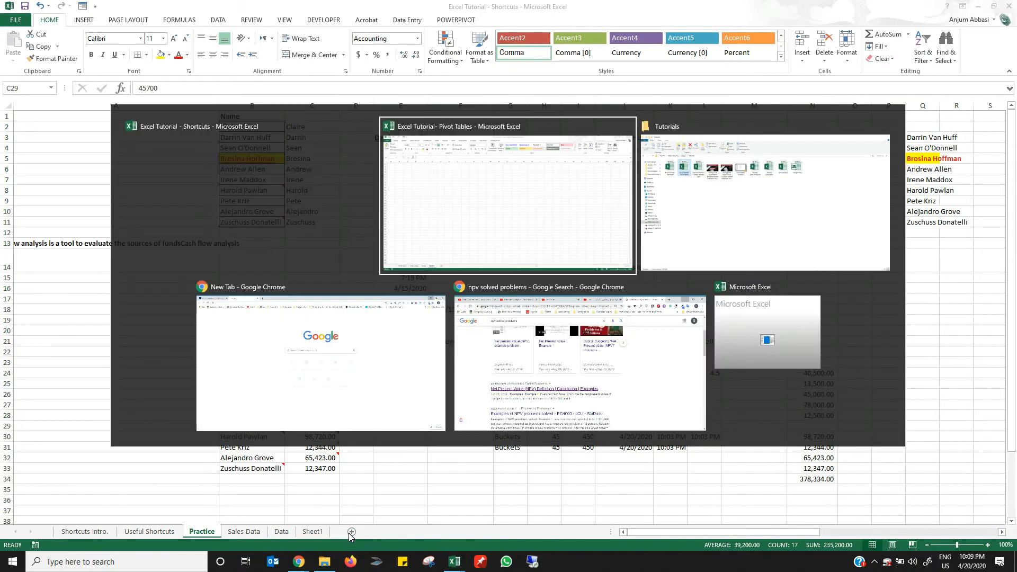
{"action": "key", "text": "Tab"}
{"action": "key", "text": "Tab"}
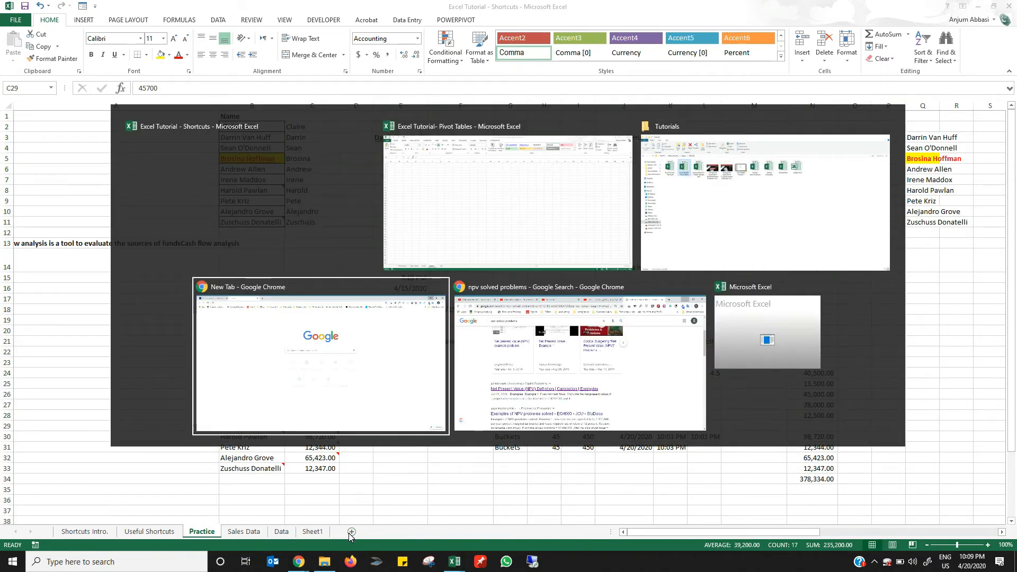
- Cycle through the open windows and switch back to the Excel Tutorial - Shortcuts workbook
{"action": "key", "text": "alt+Tab"}
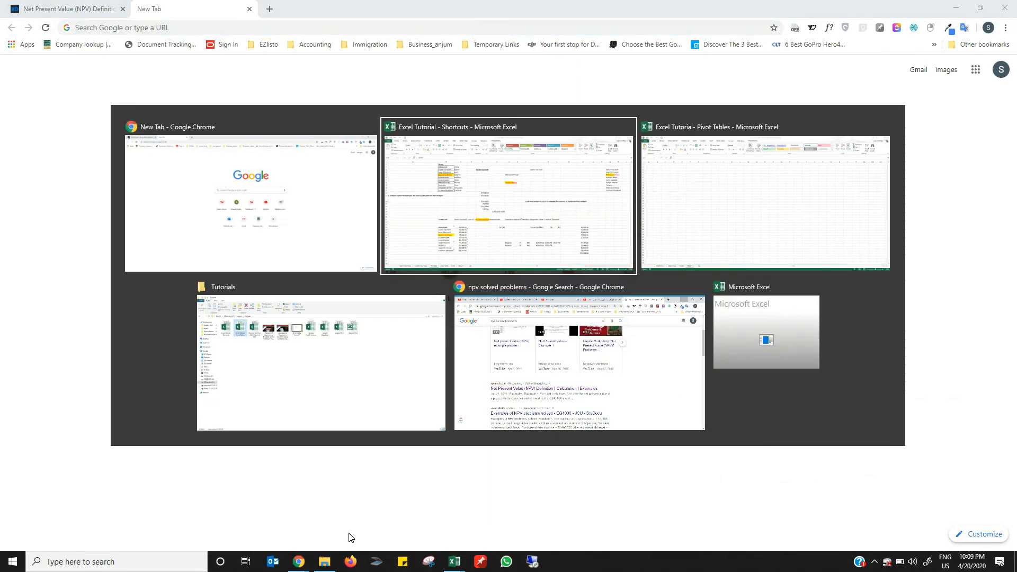
{"action": "key", "text": "Tab"}
{"action": "key", "text": "Tab"}
{"action": "key", "text": "Tab"}
{"action": "key", "text": "Tab"}
{"action": "key", "text": "Tab"}
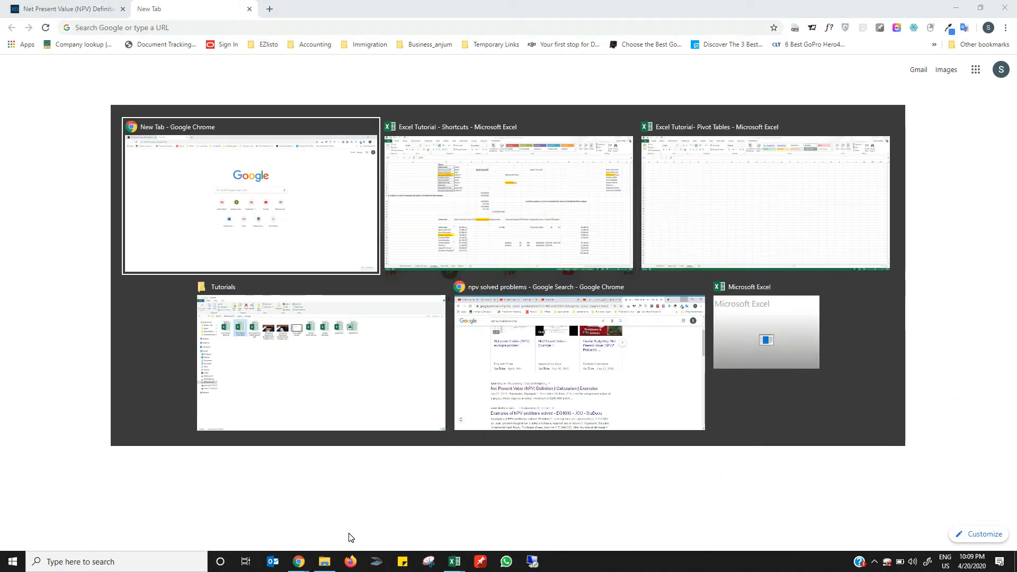
{"action": "key", "text": "Tab"}
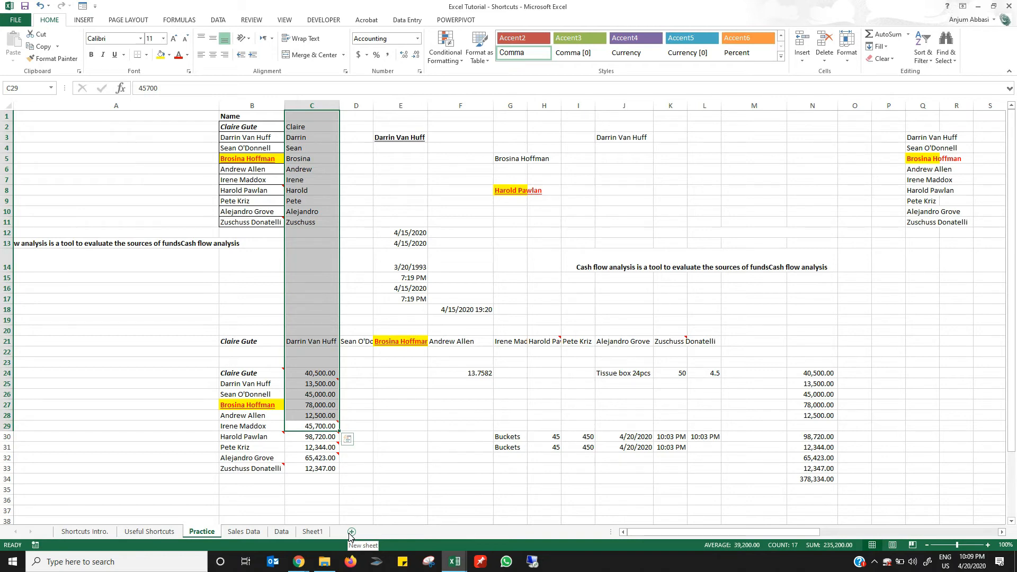
- Cycle forward and backward through all open windows, ending on the Excel Tutorial - Shortcuts workbook
{"action": "key", "text": "alt+Tab"}
{"action": "key", "text": "Tab"}
{"action": "key", "text": "Tab"}
{"action": "key", "text": "Tab"}
{"action": "key", "text": "Tab"}
{"action": "key", "text": "Tab"}
{"action": "key", "text": "Tab"}
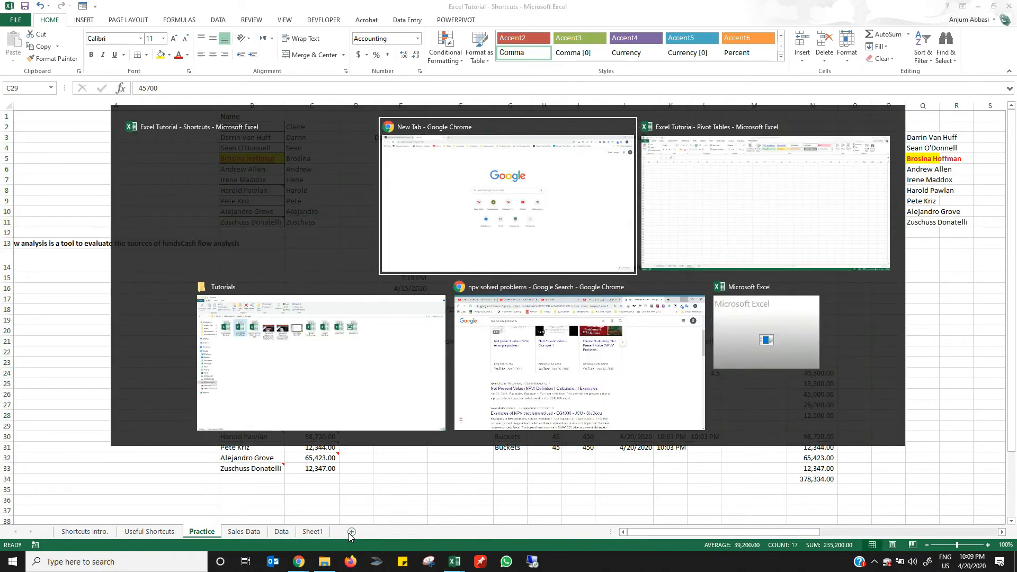
{"action": "key", "text": "Tab"}
{"action": "key", "text": "shift+Tab"}
{"action": "key", "text": "Tab"}
{"action": "key", "text": "Tab"}
{"action": "key", "text": "Tab"}
{"action": "key", "text": "Tab"}
{"action": "key", "text": "Tab"}
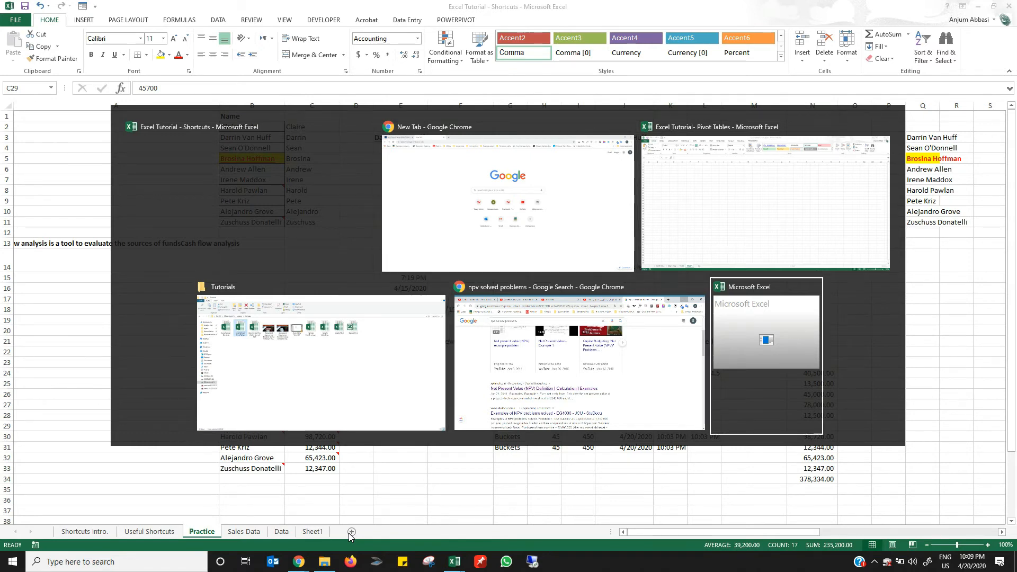
{"action": "key", "text": "Tab"}
{"action": "key", "text": "Tab"}
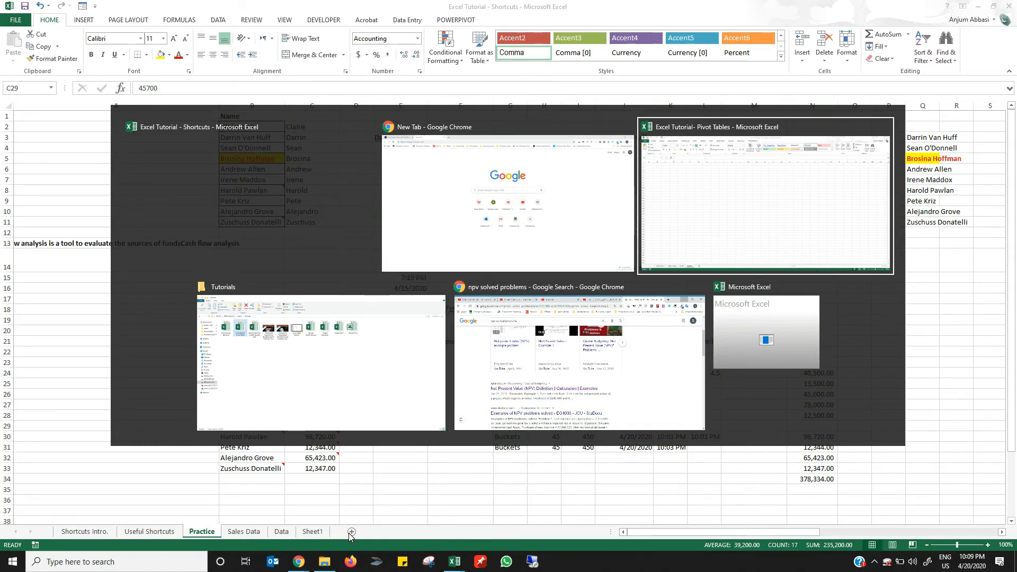
{"action": "key", "text": "shift+Tab"}
{"action": "key", "text": "shift+Tab"}
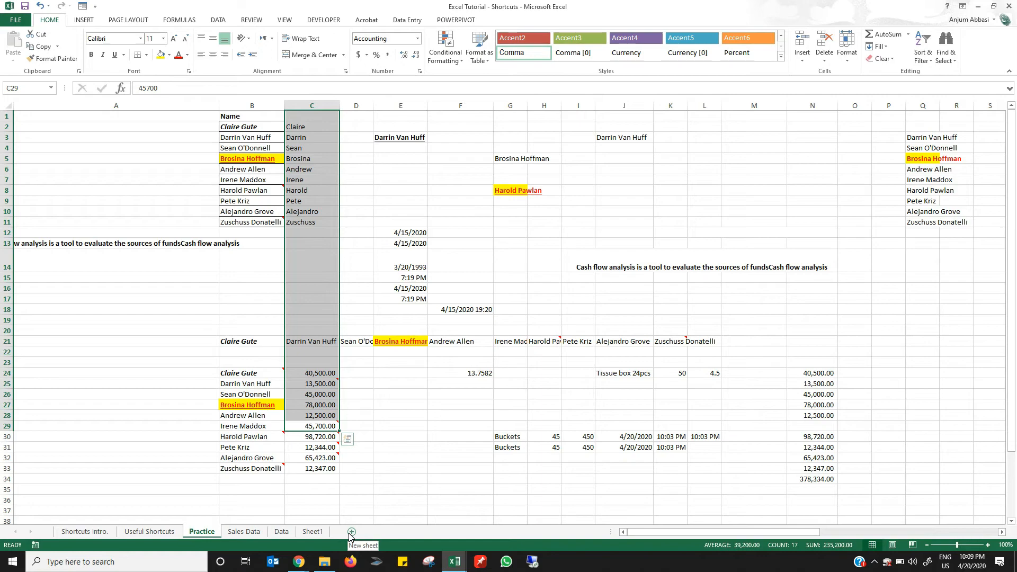
- Switch between the Excel Tutorial- Pivot Tables and Excel Tutorial - Shortcuts workbooks, ending on the Shortcuts workbook
{"action": "key", "text": "ctrl+Tab"}
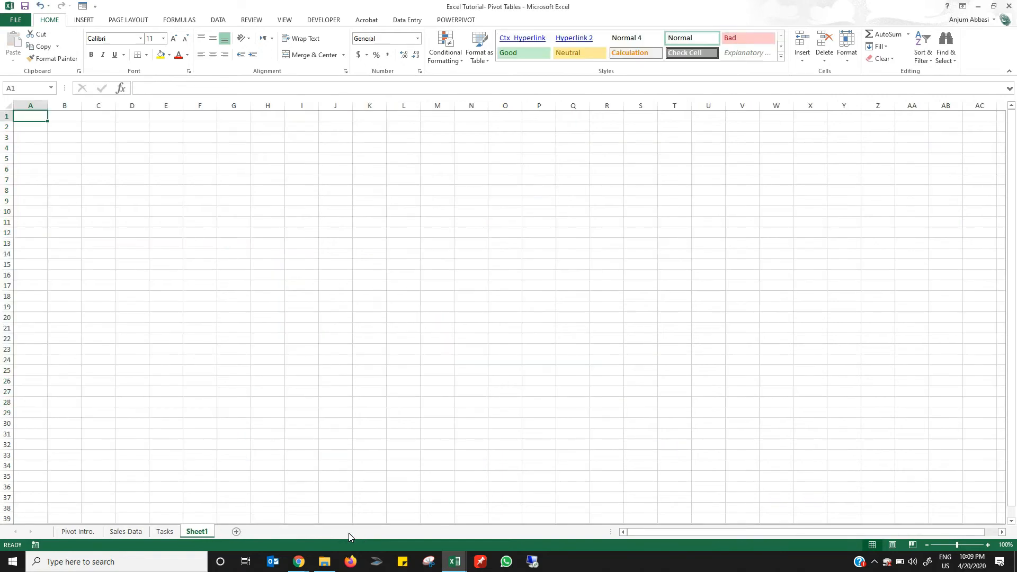
{"action": "key", "text": "ctrl+Tab"}
{"action": "key", "text": "ctrl+Tab"}
{"action": "key", "text": "ctrl+Tab"}
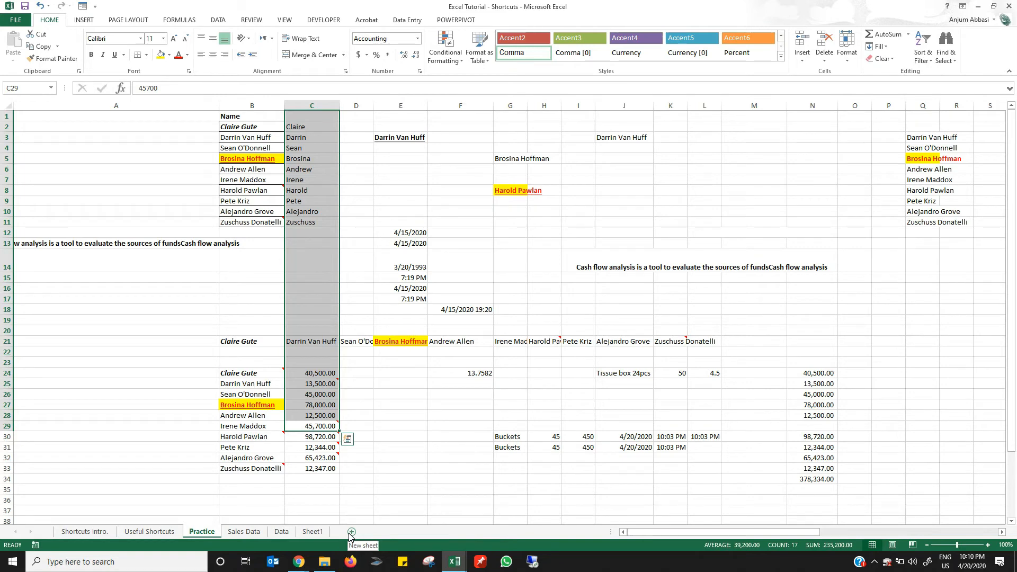
- Clear the first names from cells C2:C11 on the Practice sheet
{"action": "key", "text": "Up"}
{"action": "key", "text": "Up"}
{"action": "key", "text": "Up"}
{"action": "key", "text": "Up"}
{"action": "key", "text": "Up"}
{"action": "key", "text": "Up"}
{"action": "key", "text": "Up"}
{"action": "key", "text": "Up"}
{"action": "key", "text": "Up"}
{"action": "key", "text": "Up"}
{"action": "key", "text": "Up"}
{"action": "key", "text": "Up"}
{"action": "key", "text": "Up"}
{"action": "key", "text": "Up"}
{"action": "key", "text": "Up"}
{"action": "key", "text": "Up"}
{"action": "key", "text": "Up"}
{"action": "key", "text": "Up"}
{"action": "key", "text": "Up"}
{"action": "key", "text": "Up"}
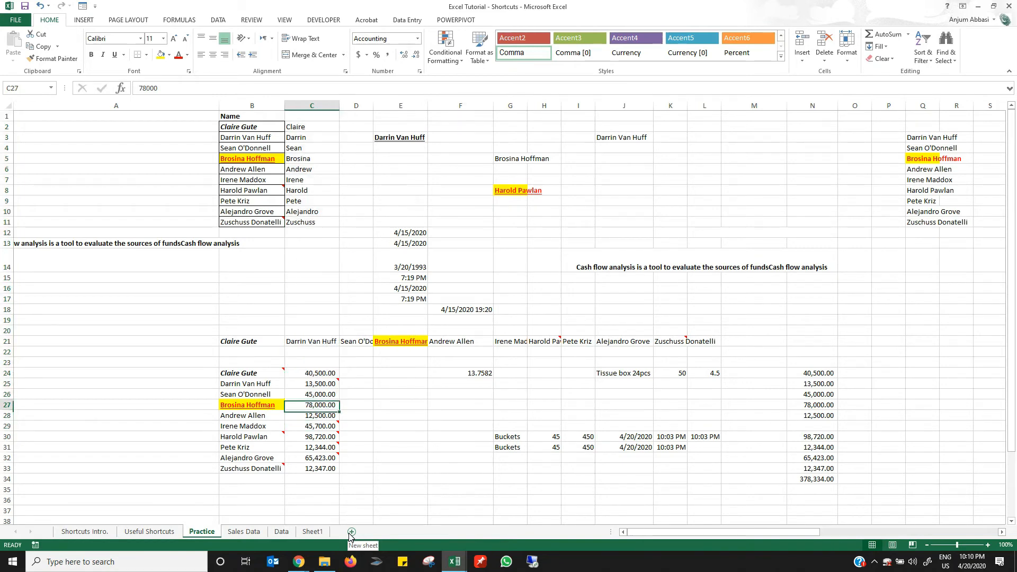
{"action": "key", "text": "Down"}
{"action": "key", "text": "ctrl+shift+Down"}
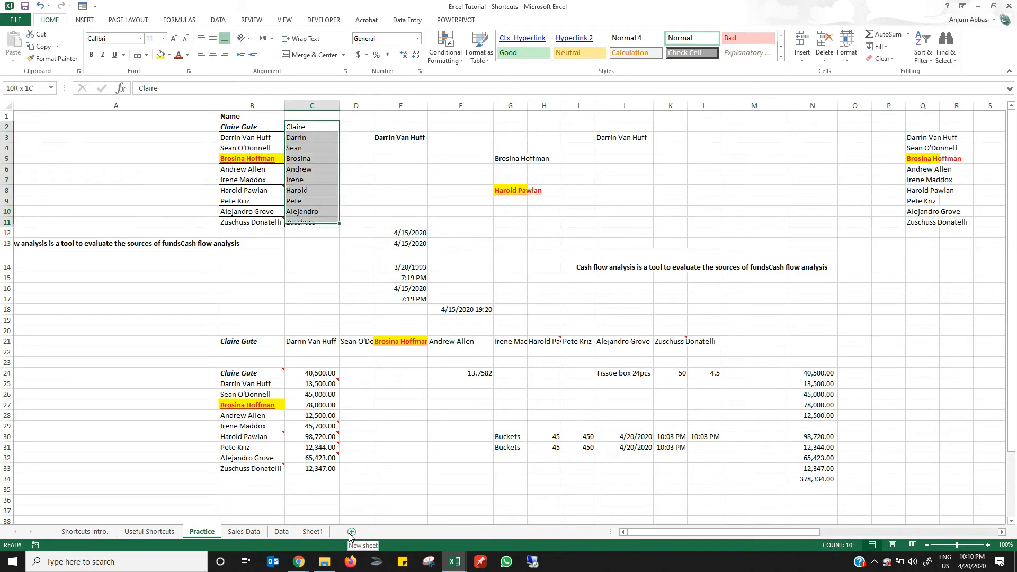
{"action": "key", "text": "Delete"}
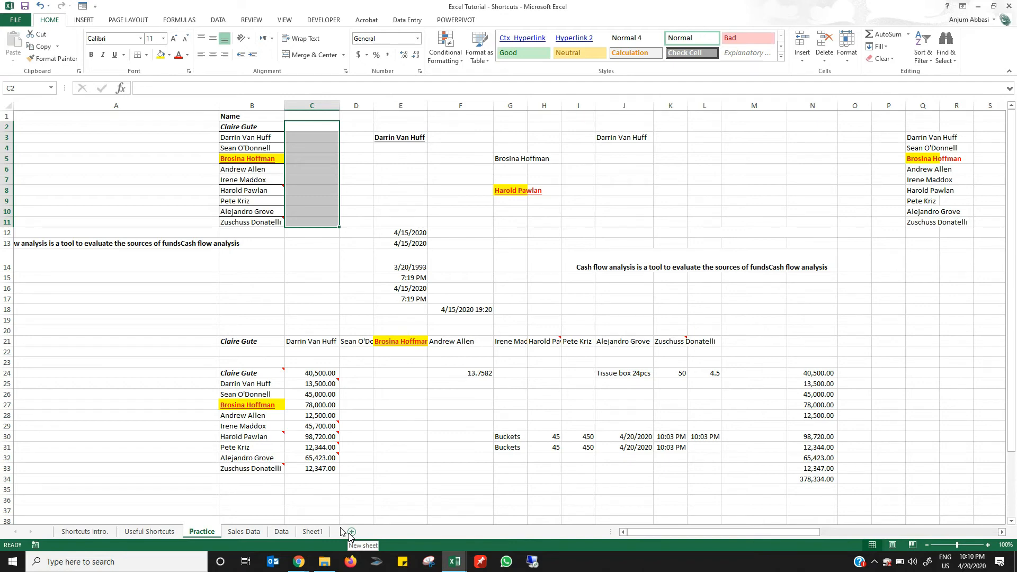
- Enter only the first name from cell B2 in cell C2, and select cell C3
{"action": "key", "text": "Right"}
{"action": "key", "text": "Left"}
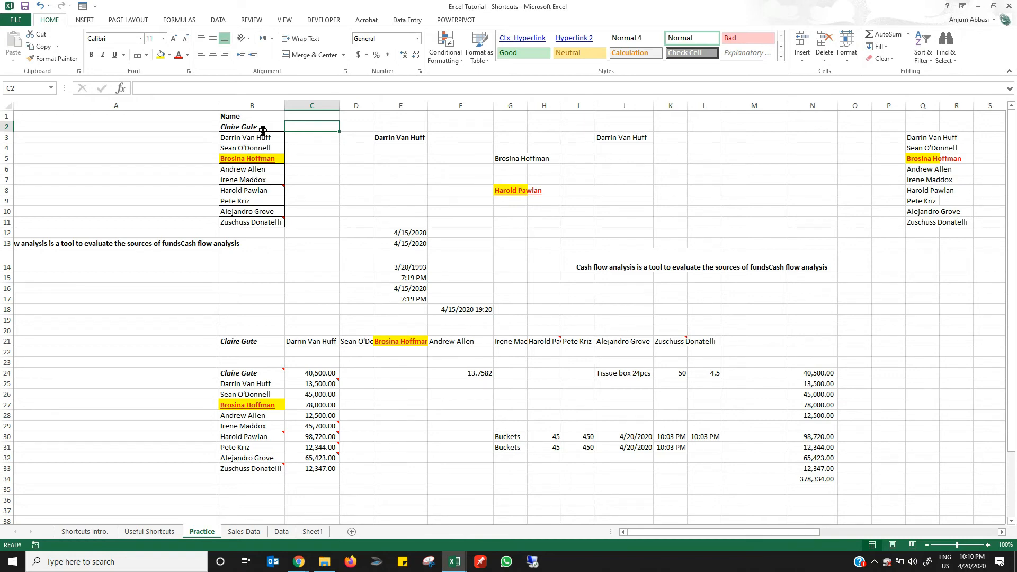
{"action": "type", "text": "Clai"}
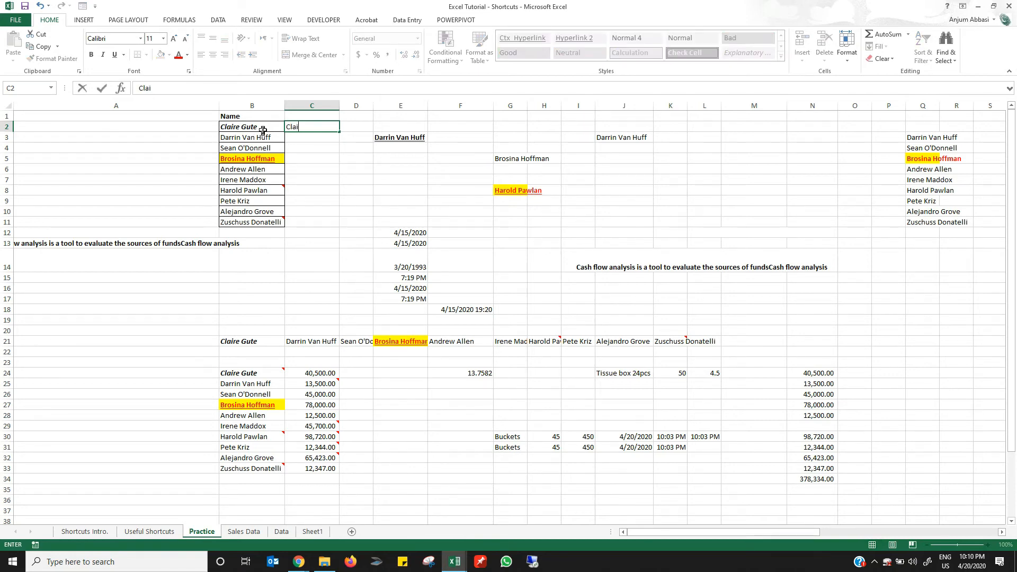
{"action": "type", "text": "re"}
{"action": "key", "text": "Return"}
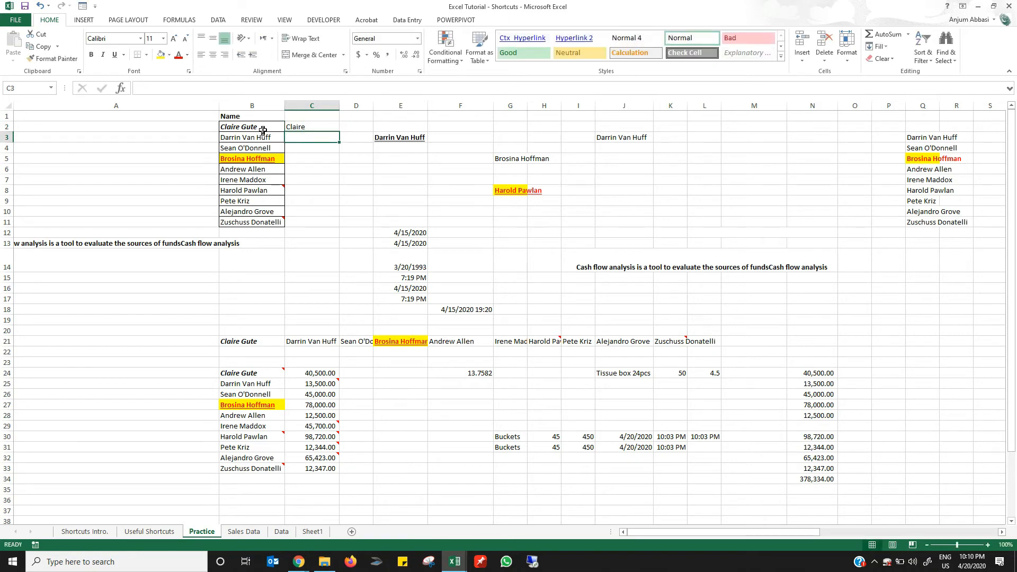
{"action": "key", "text": "Up"}
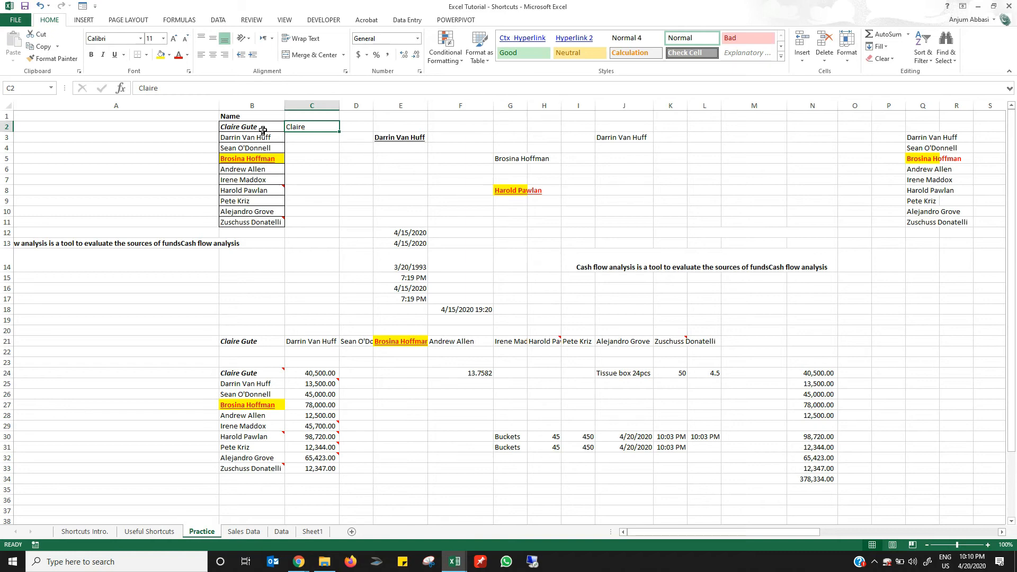
{"action": "key", "text": "Down"}
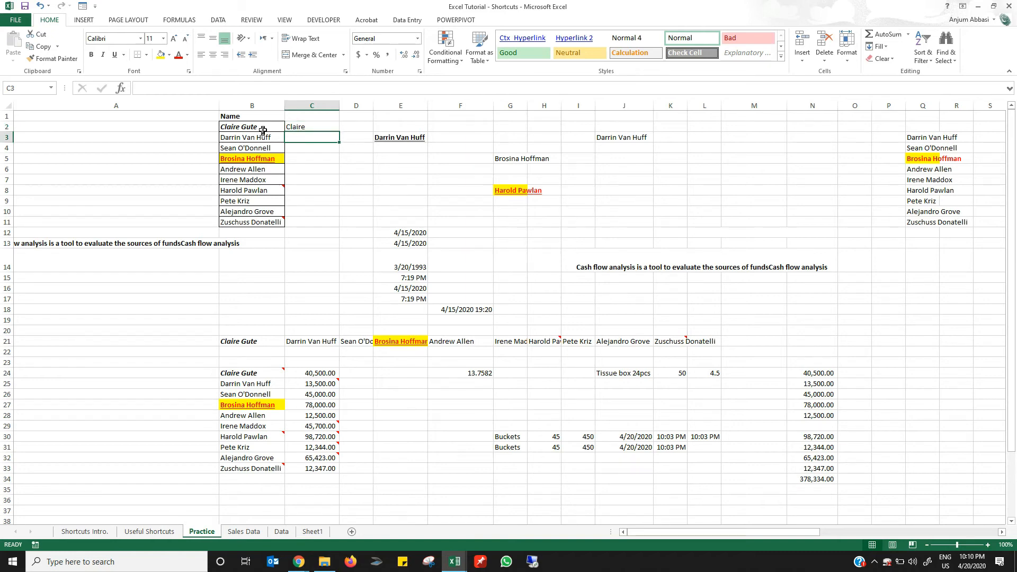
- Flash Fill the first names down C3:C11 on the Practice sheet, and clear cells C2:C11
{"action": "key", "text": "ctrl+e"}
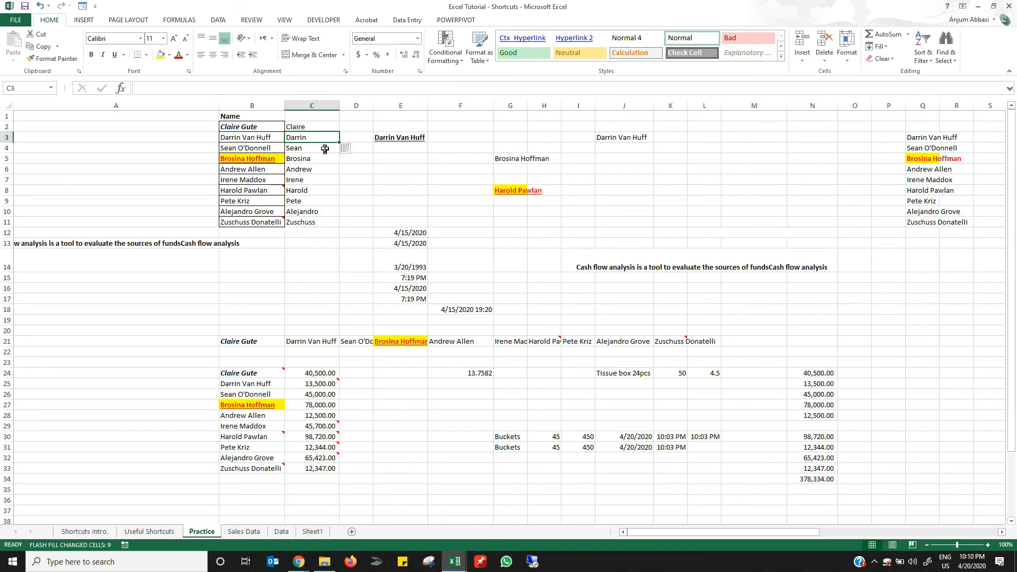
{"action": "key", "text": "Up"}
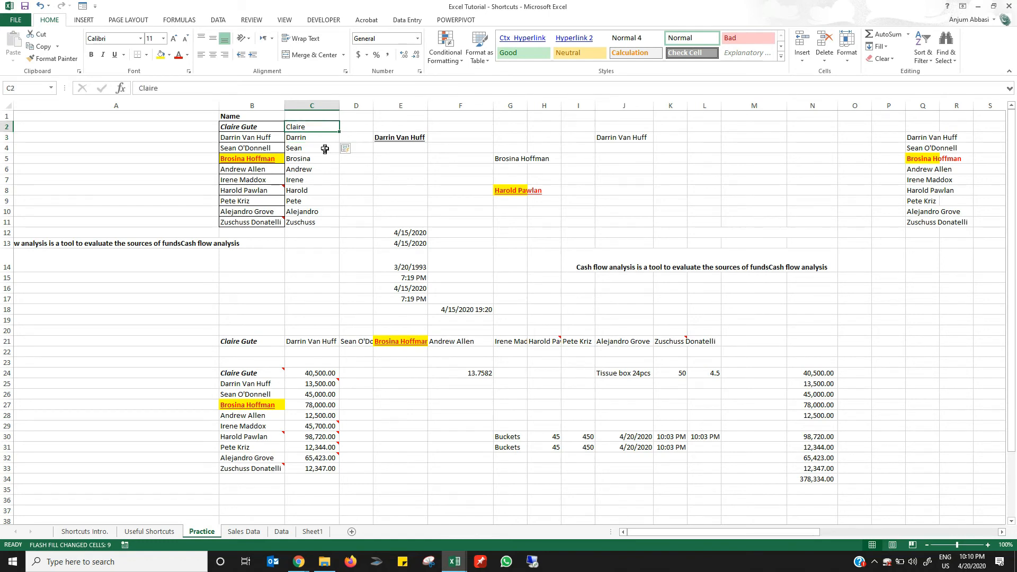
{"action": "key", "text": "ctrl+shift+Down"}
{"action": "key", "text": "Delete"}
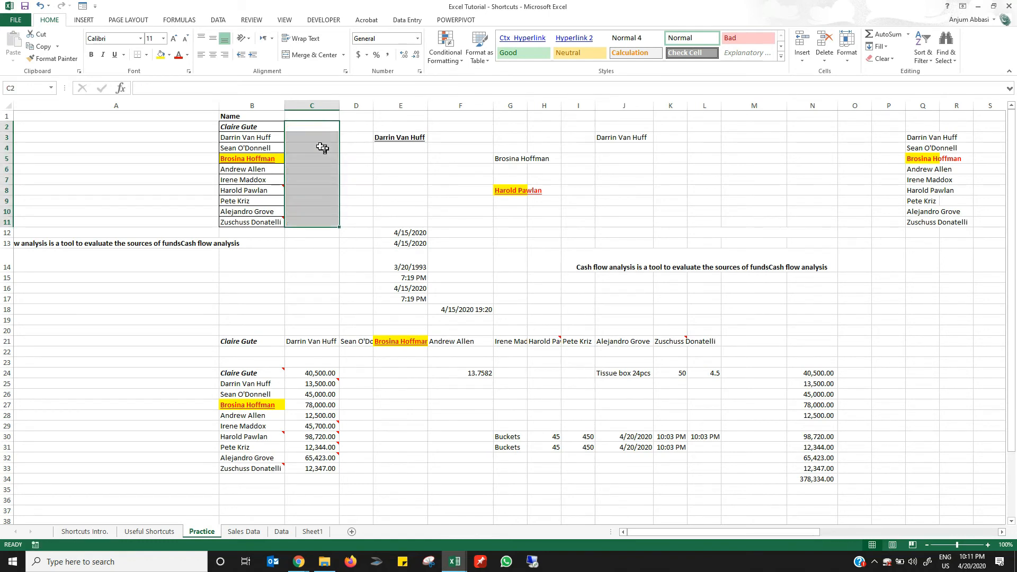
{"action": "key", "text": "Up"}
{"action": "key", "text": "Down"}
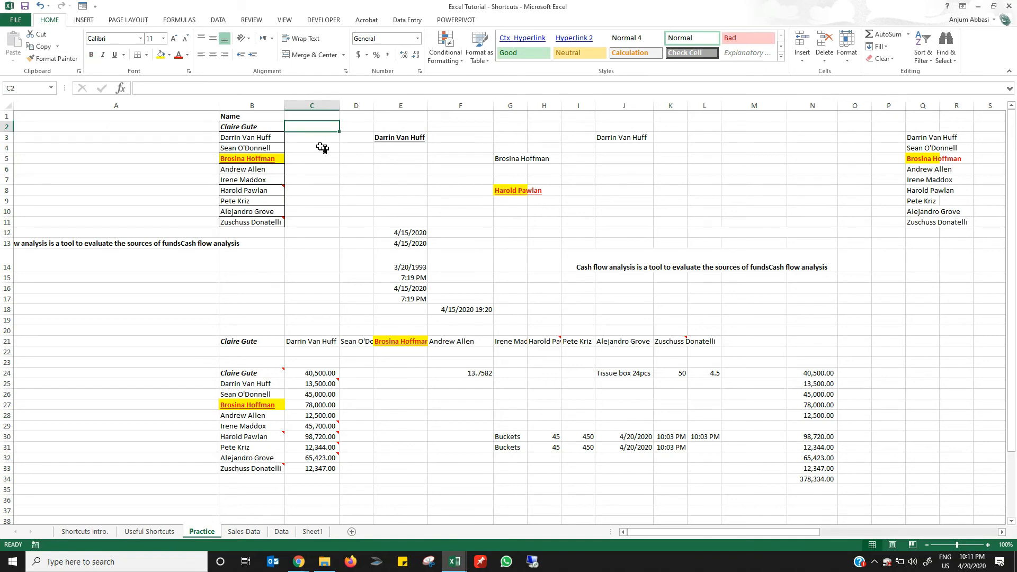
- Enter only the last name from cell B2 in cell C2, and Flash Fill the remaining last names down C3:C11
{"action": "type", "text": "Gute"}
{"action": "key", "text": "Return"}
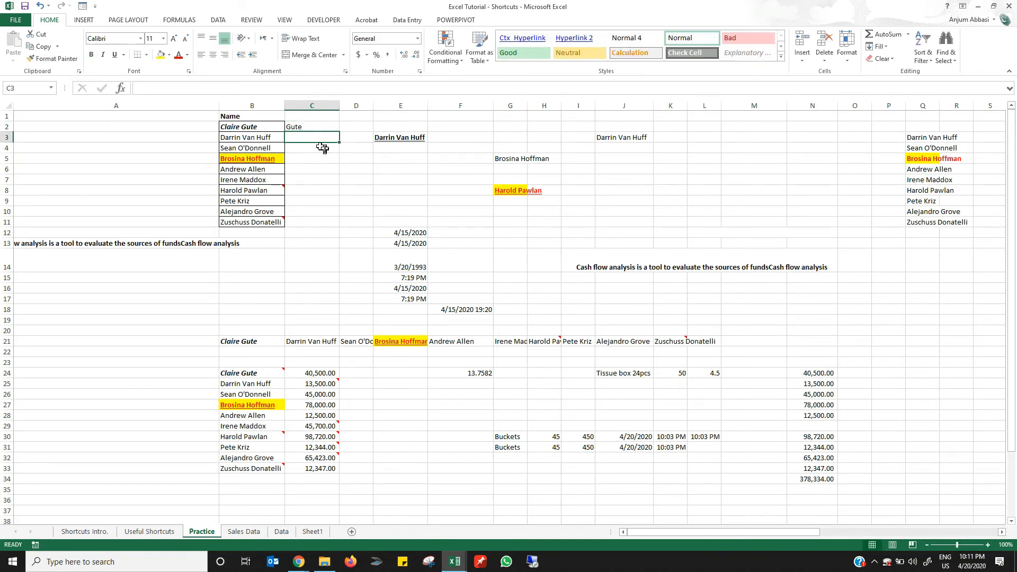
{"action": "key", "text": "ctrl+e"}
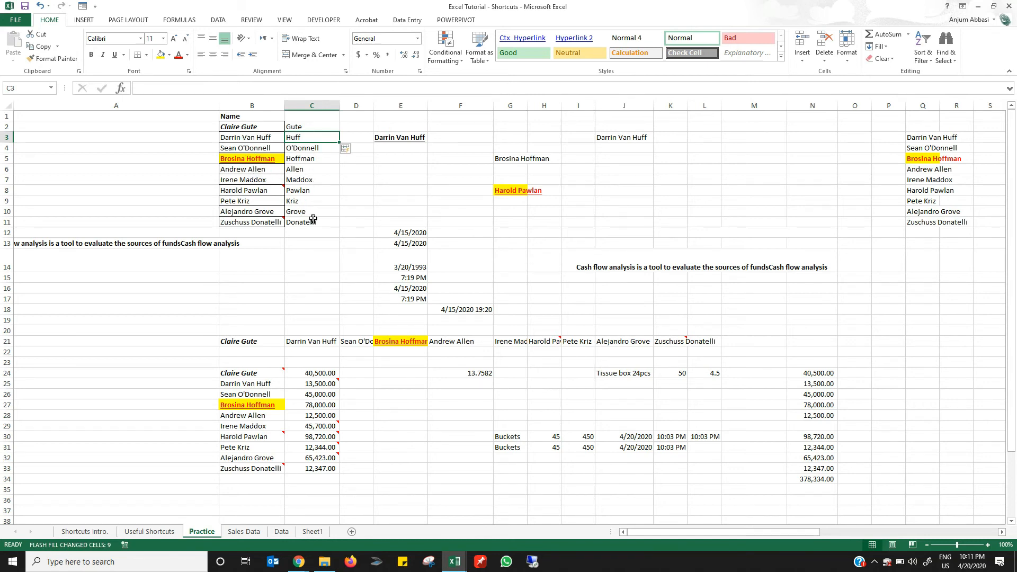
{"action": "left_click", "coordinate": [252, 148]}
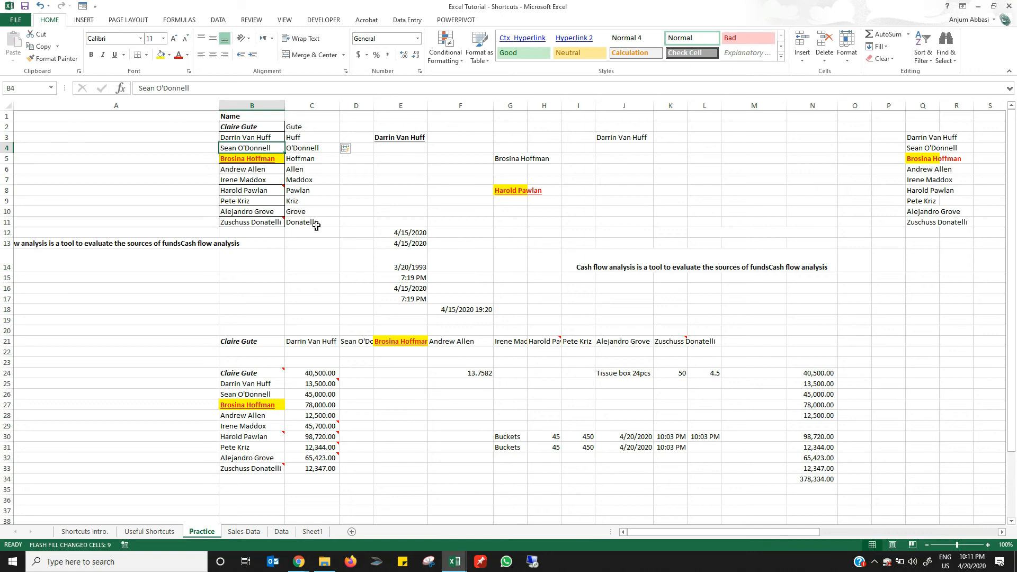
- Switch to the Useful Shortcuts sheet and select the Bonus Tip block
{"action": "key", "text": "ctrl+Page_Up"}
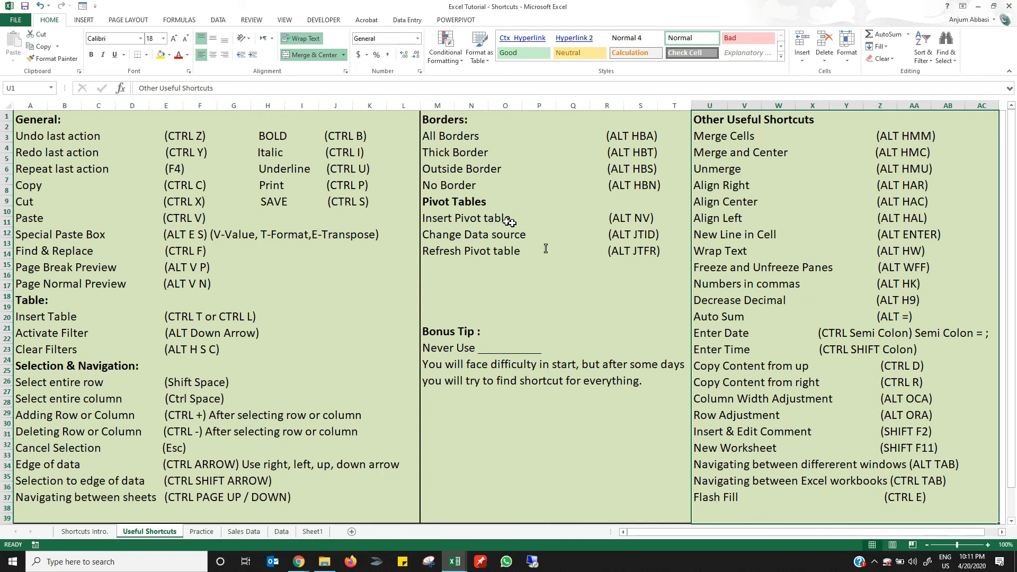
{"action": "left_click", "coordinate": [525, 364]}
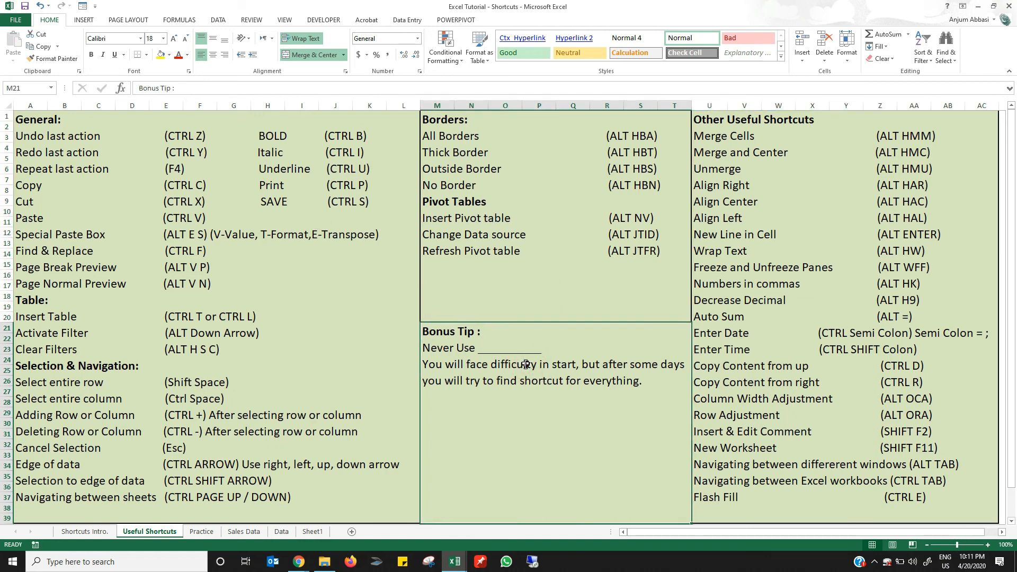